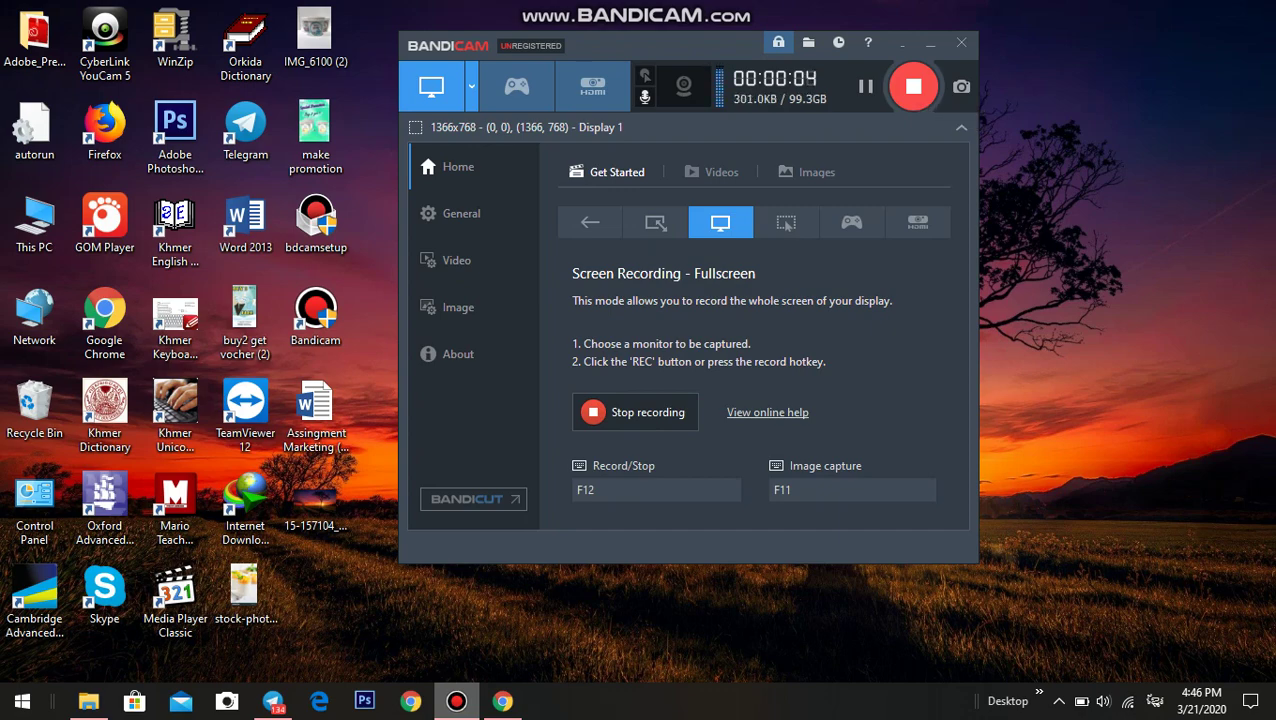
Minimize Bandicam and open the Assignment Marketing Word file from the desktop.
left_click(930, 43)
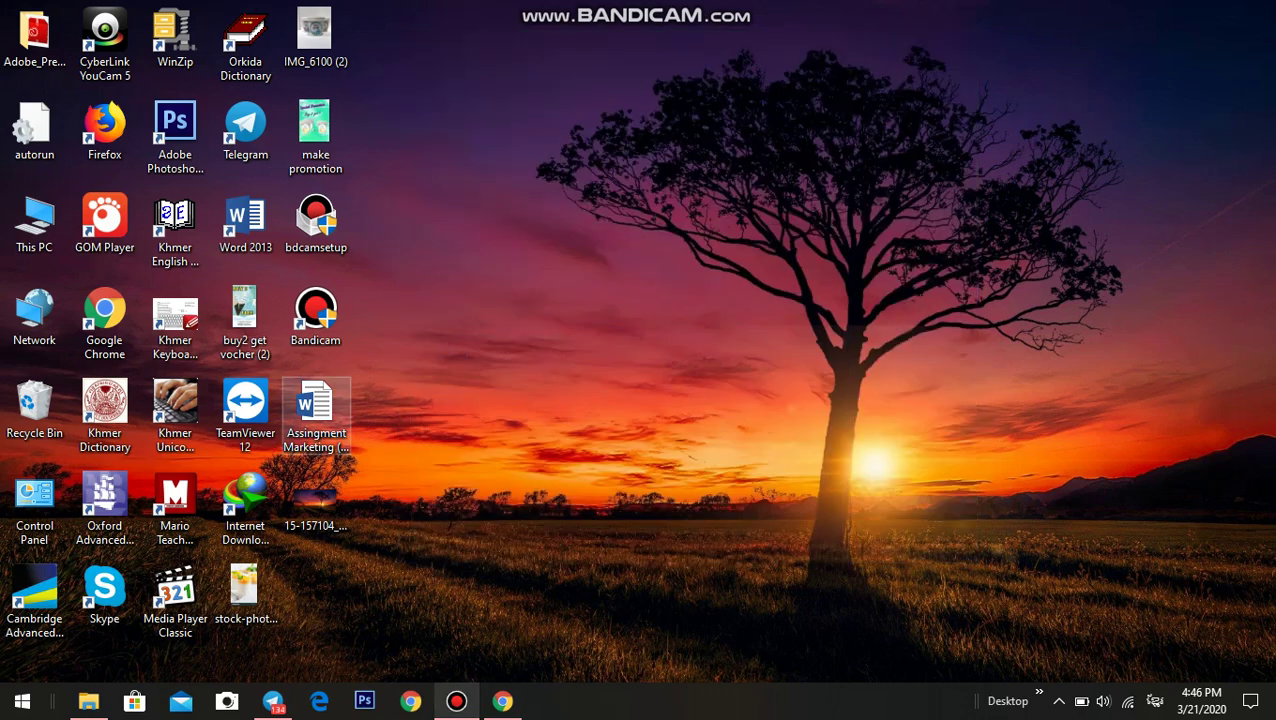
left_click(315, 415)
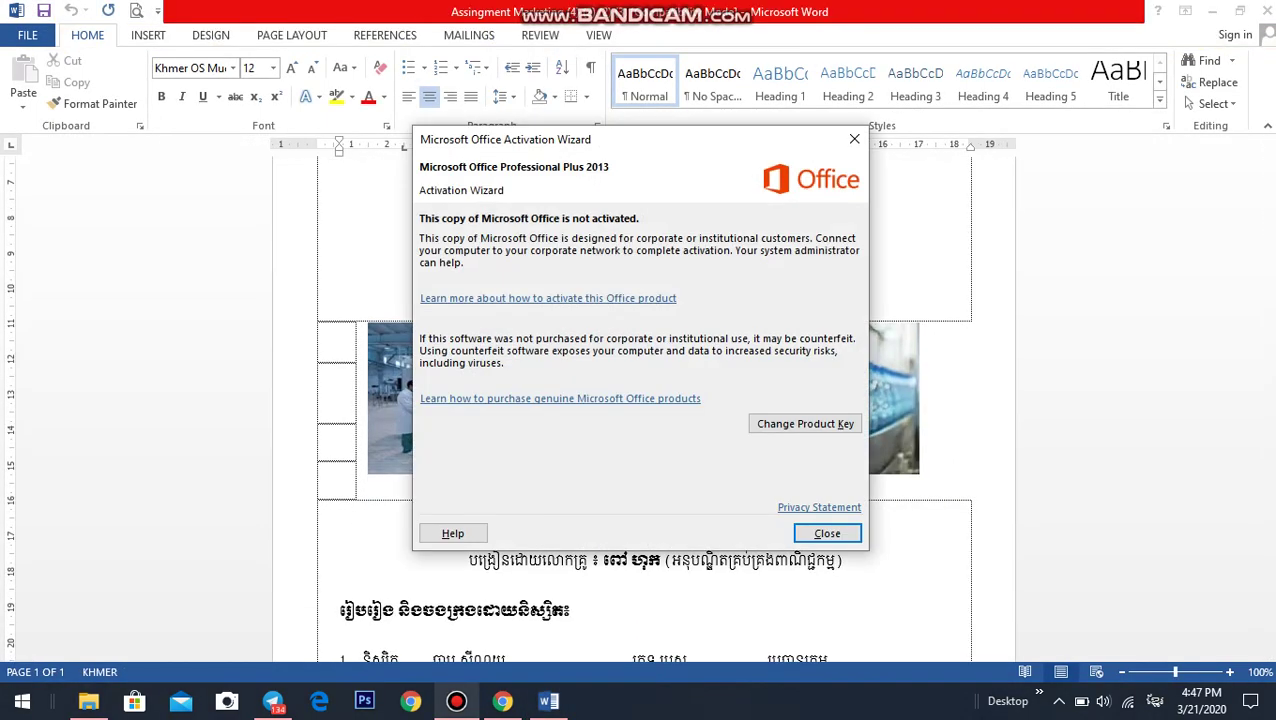
Dismiss the Office activation wizard to reveal the assignment's cover page.
key("Return")
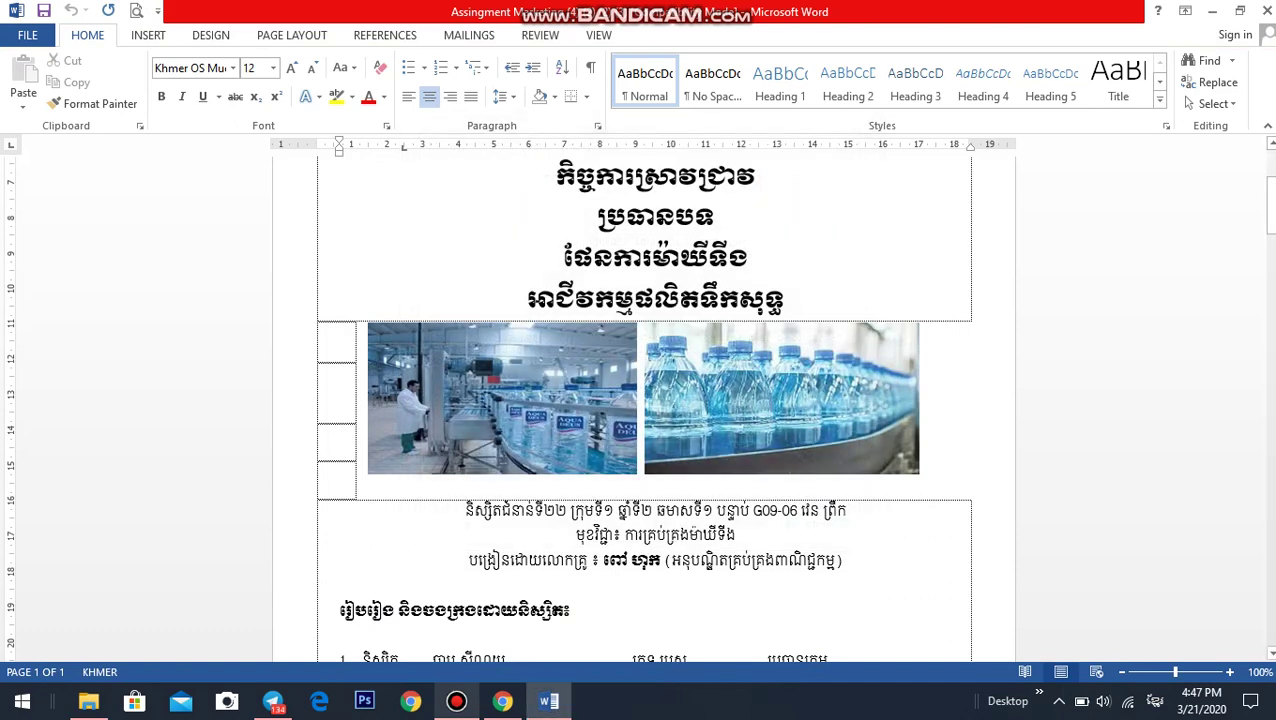
scroll(644, 408, "down", 2)
scroll(644, 408, "down", 5)
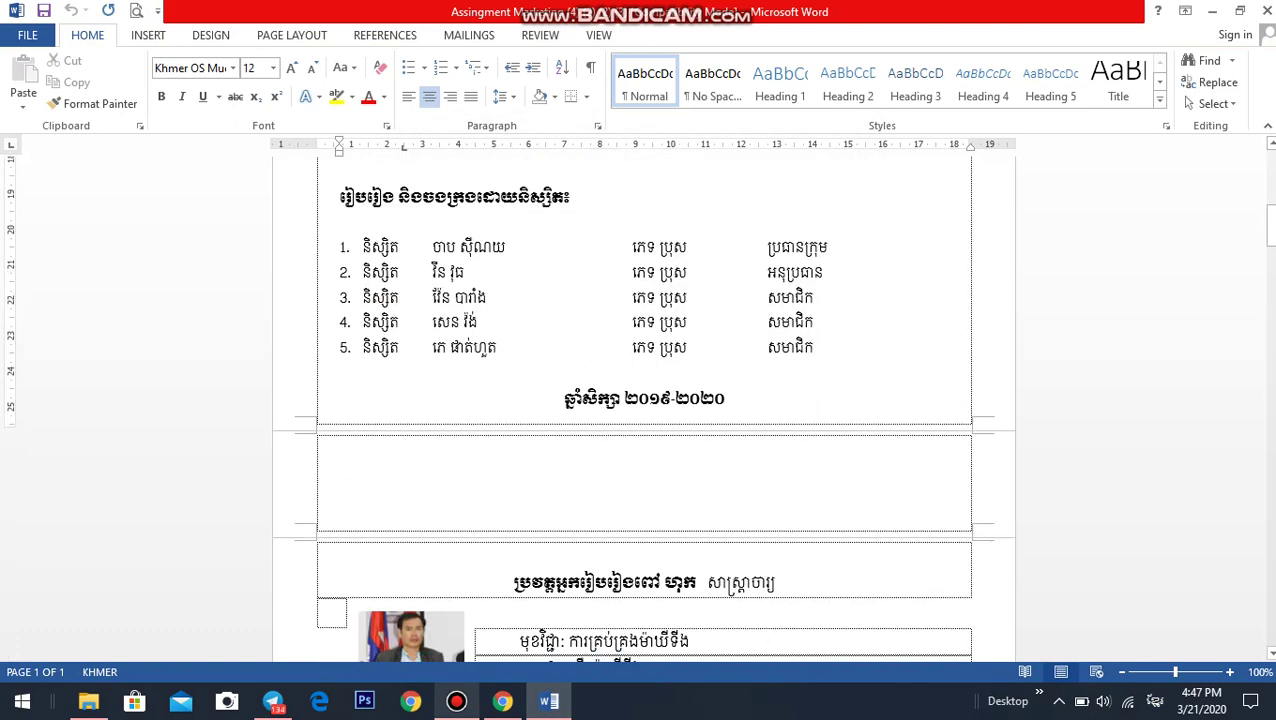
scroll(644, 408, "up", 1)
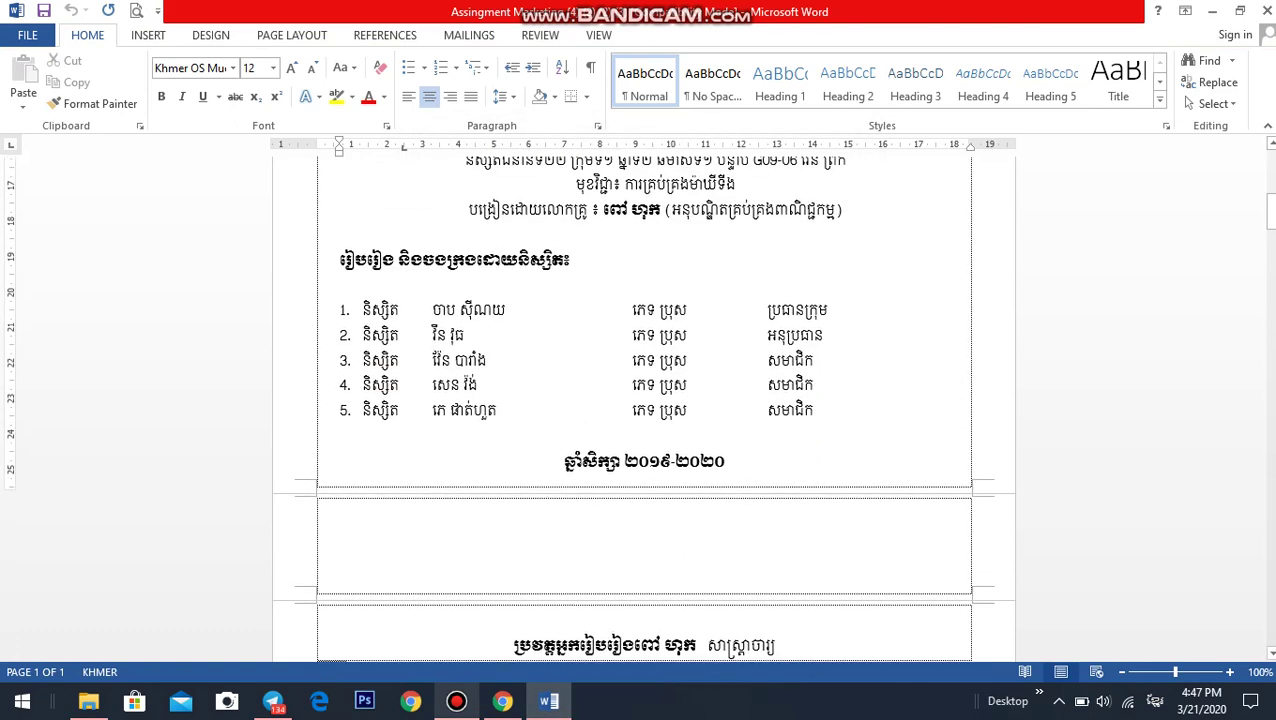
scroll(644, 408, "up", 2)
scroll(644, 408, "down", 10)
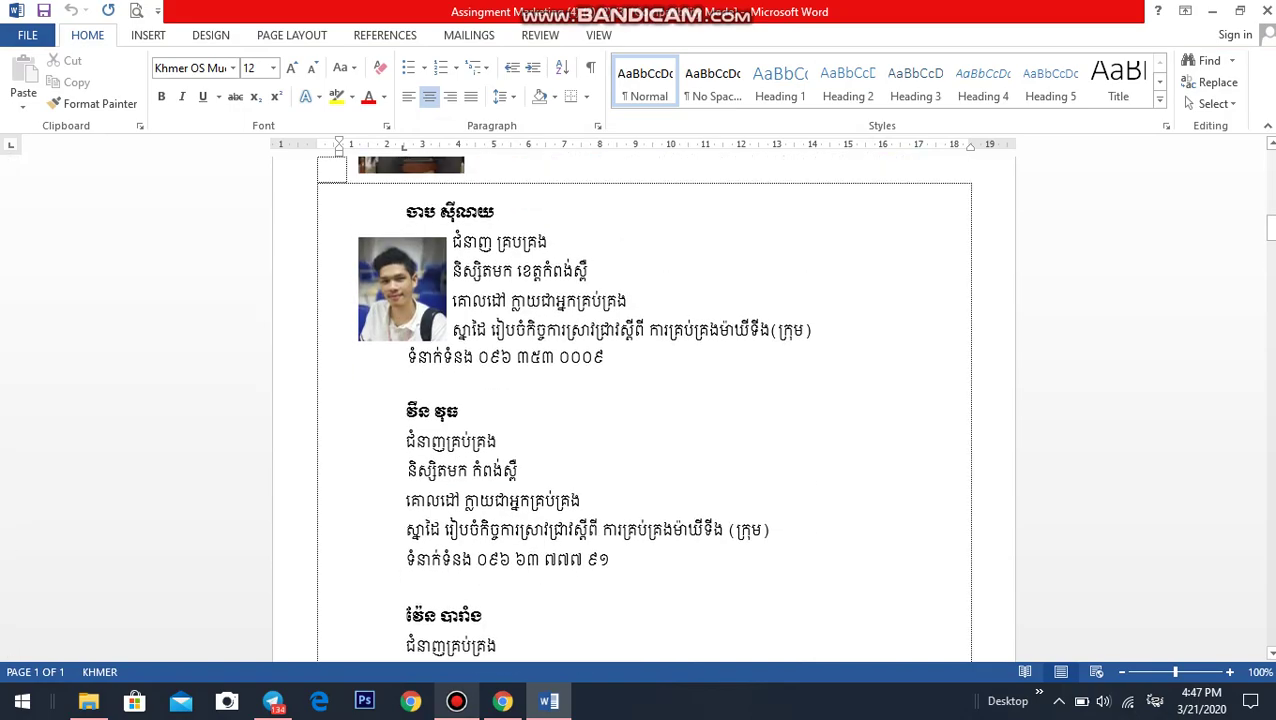
scroll(644, 408, "up", 10)
scroll(644, 408, "up", 6)
scroll(644, 408, "down", 4)
scroll(644, 408, "down", 5)
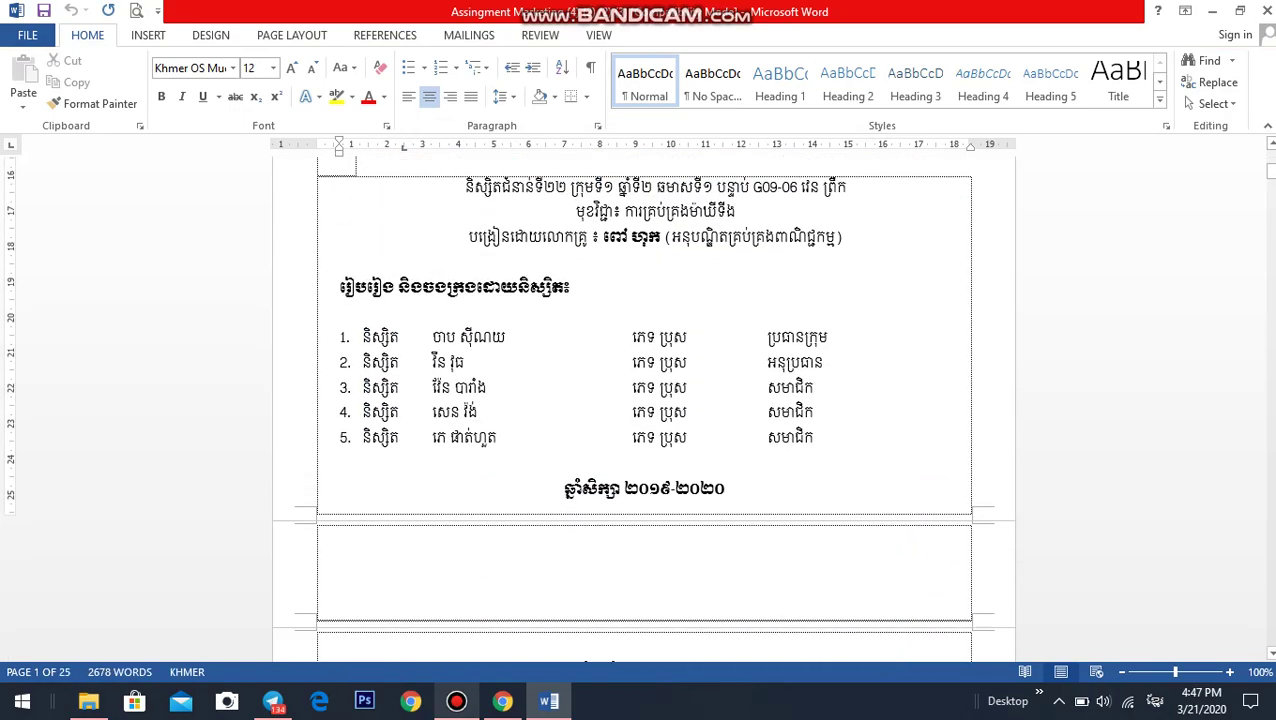
scroll(644, 408, "down", 4)
scroll(644, 408, "up", 1)
scroll(644, 408, "up", 10)
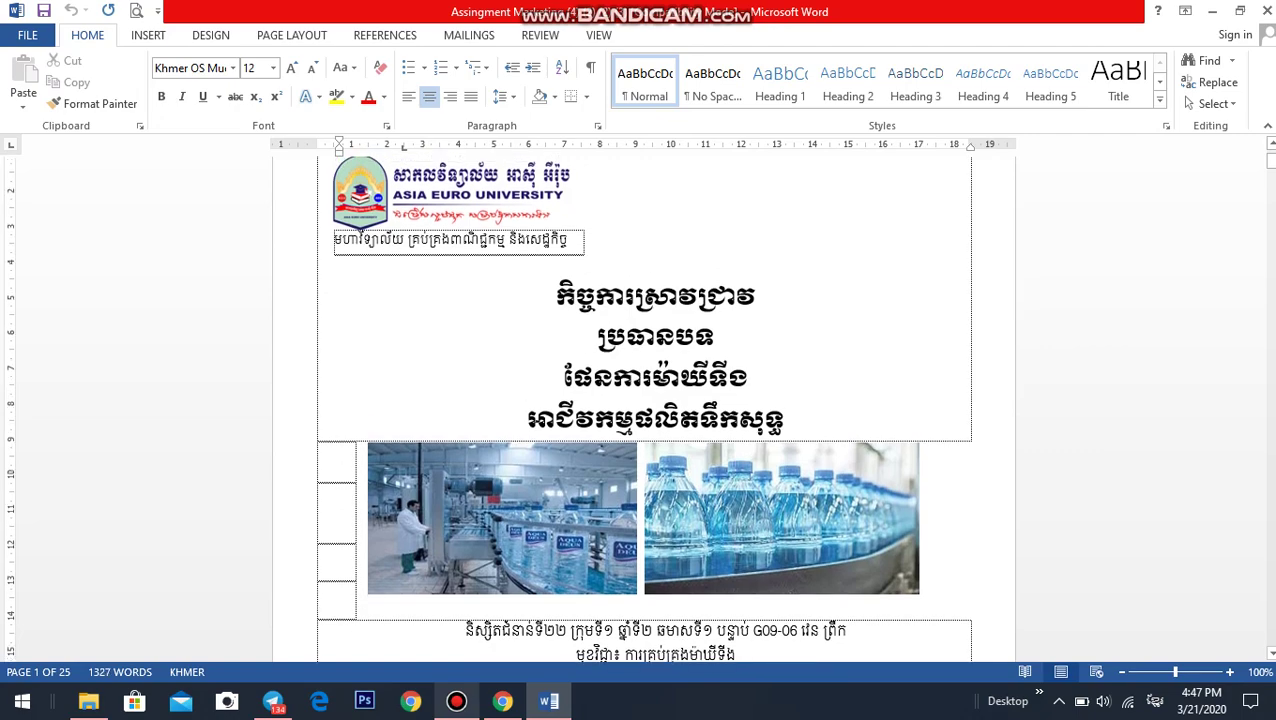
scroll(644, 408, "up", 1)
scroll(644, 408, "down", 10)
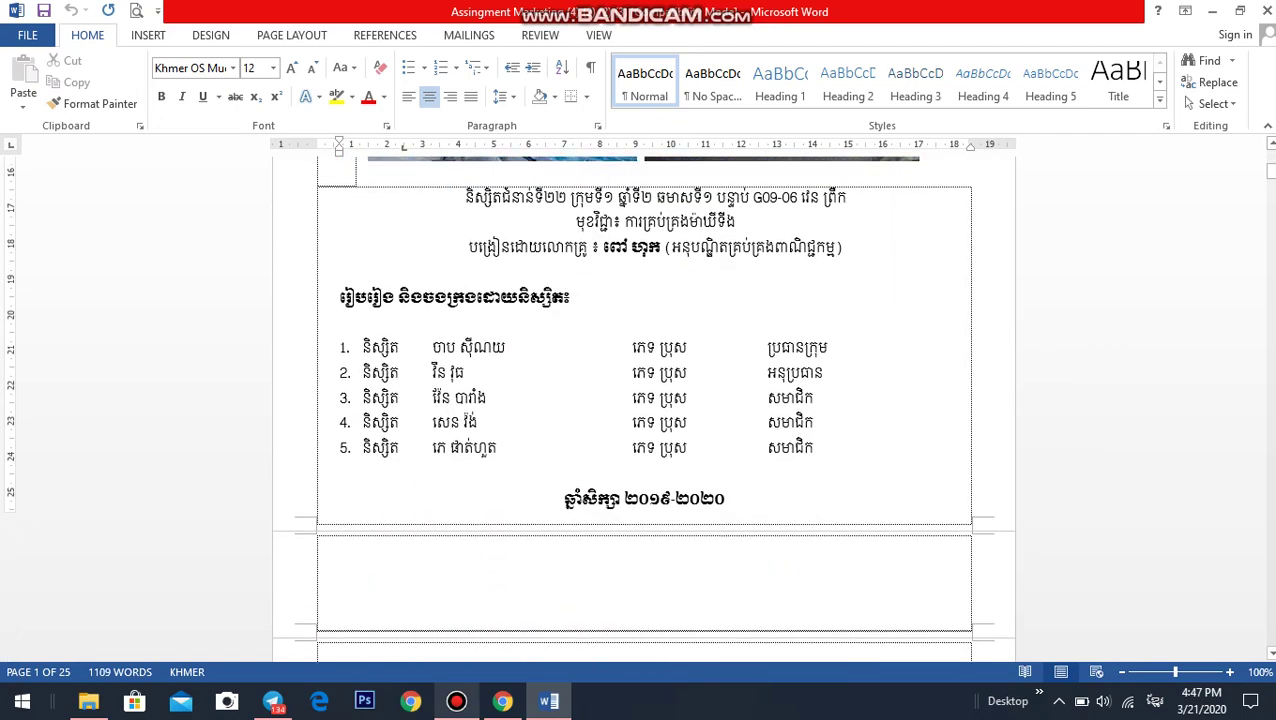
scroll(644, 408, "down", 4)
scroll(644, 408, "down", 4)
scroll(644, 408, "down", 4)
scroll(644, 408, "down", 4)
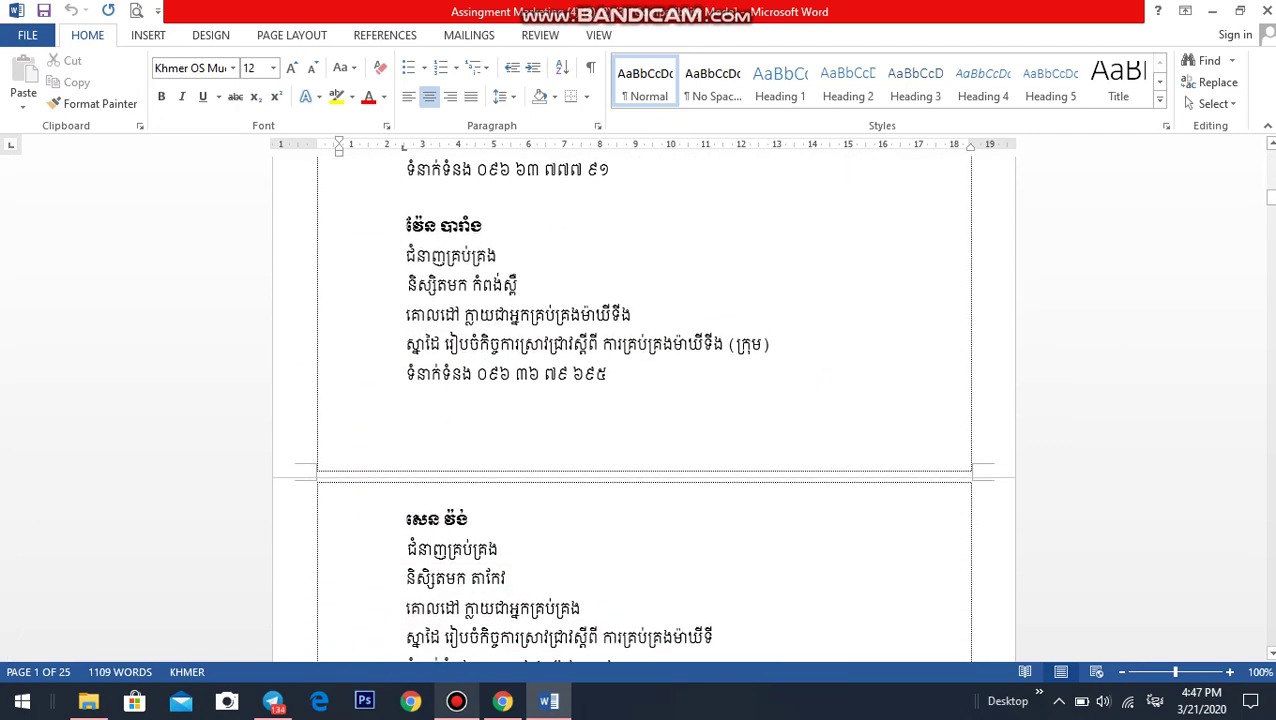
scroll(644, 408, "down", 2)
scroll(644, 408, "down", 3)
scroll(644, 408, "down", 1)
scroll(644, 408, "down", 6)
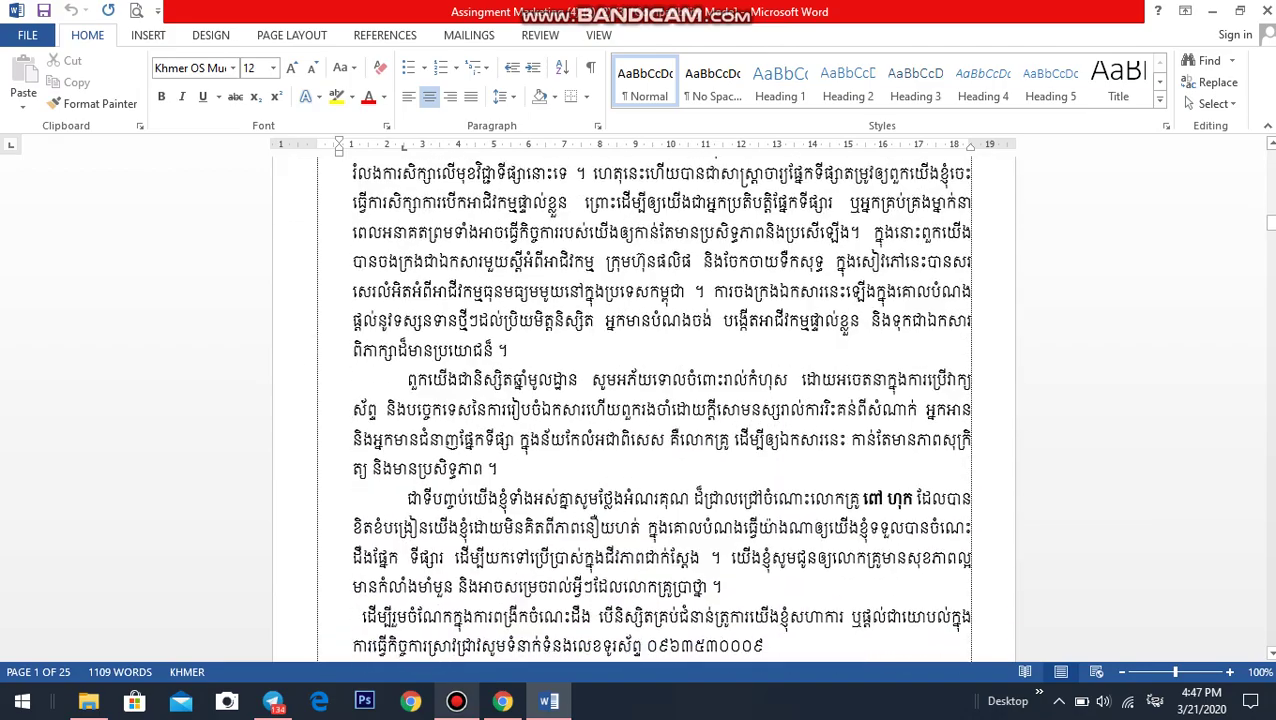
scroll(644, 408, "down", 4)
scroll(644, 408, "down", 3)
scroll(644, 408, "up", 6)
scroll(644, 408, "up", 5)
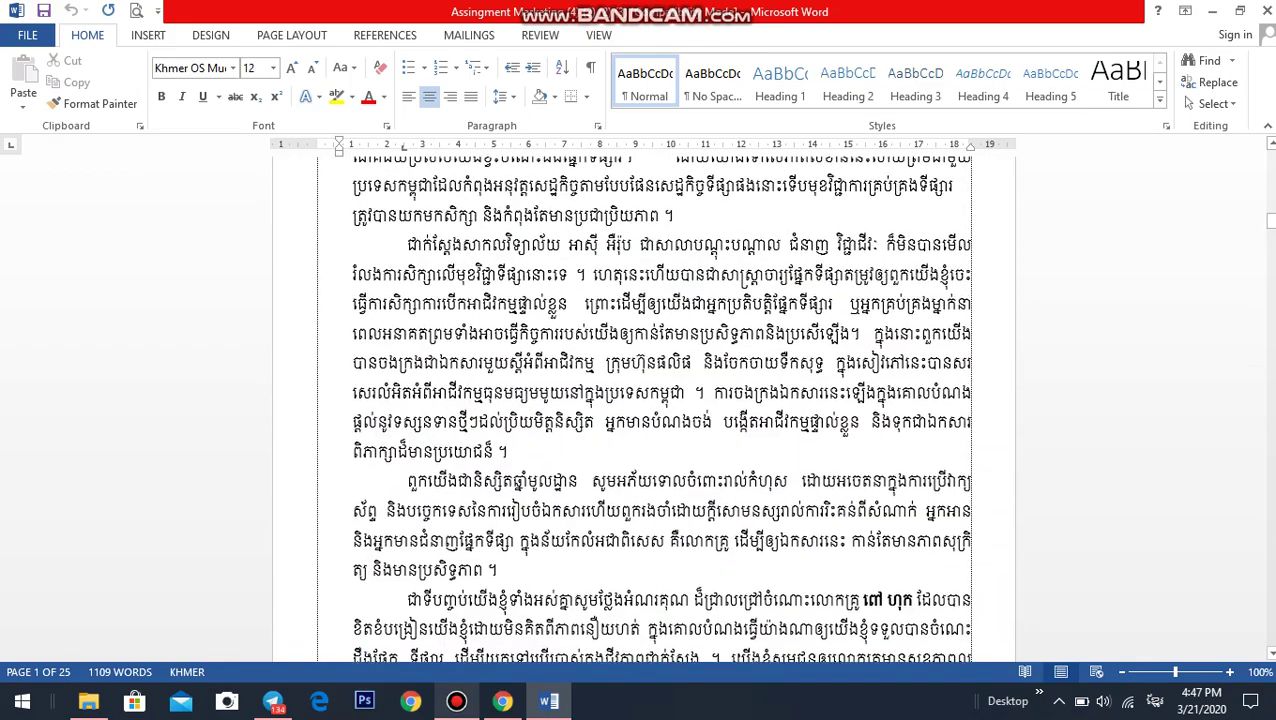
scroll(644, 408, "up", 5)
scroll(644, 408, "up", 3)
scroll(644, 408, "up", 2)
scroll(644, 408, "down", 3)
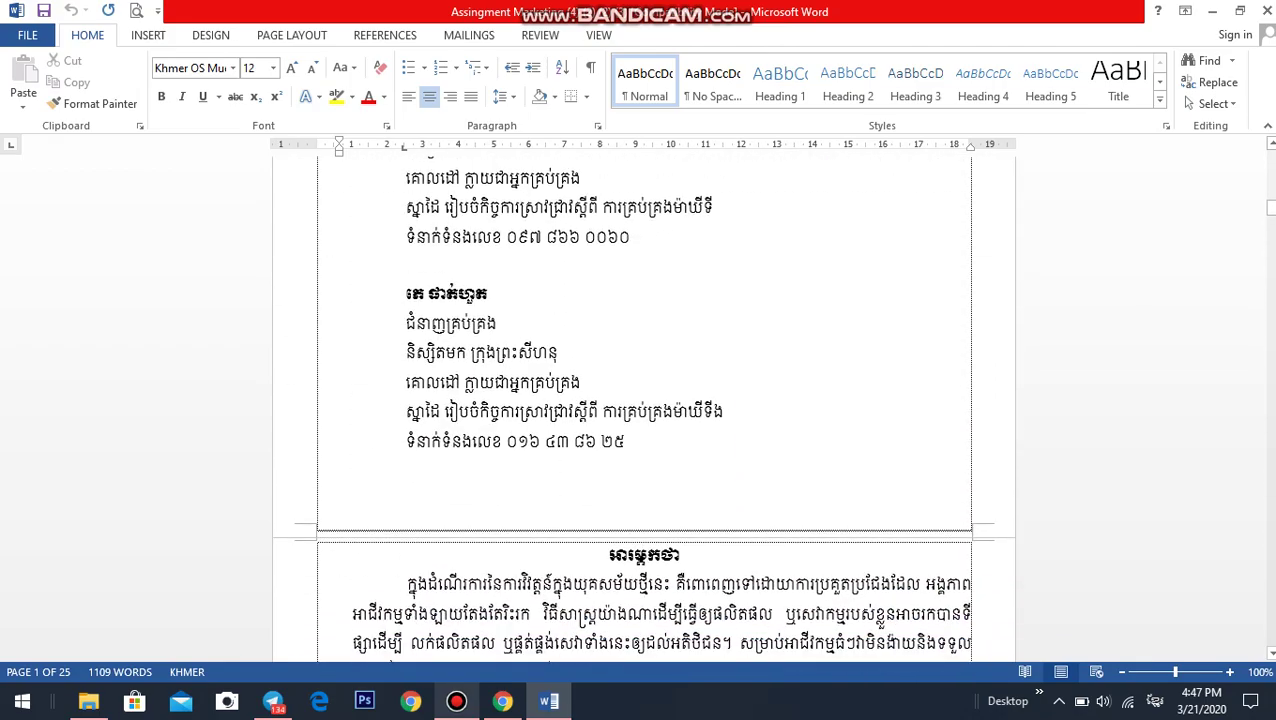
Select and delete the lecturer and member profile pages.
left_click(625, 440)
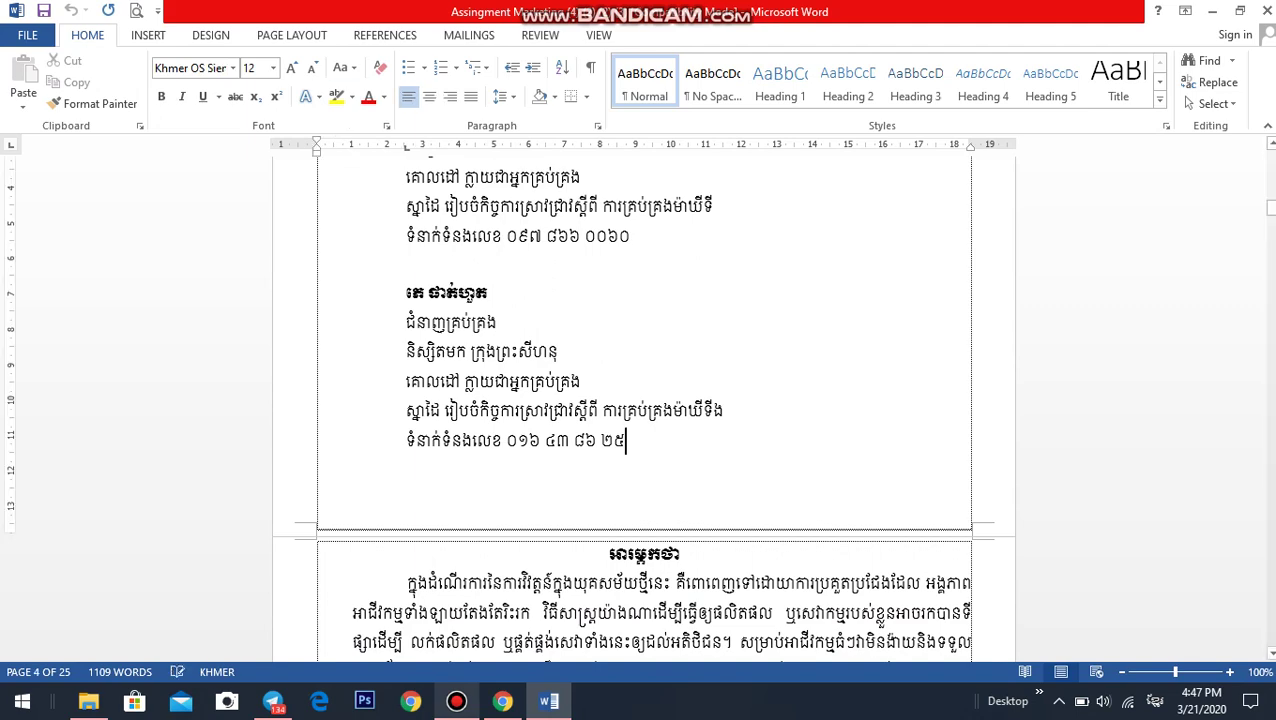
key("shift+Up")
key("shift+Up")
key("shift+Up")
key("shift+Up")
key("shift+Up")
key("shift+Up")
key("shift+Up")
key("shift+Up")
key("shift+Up")
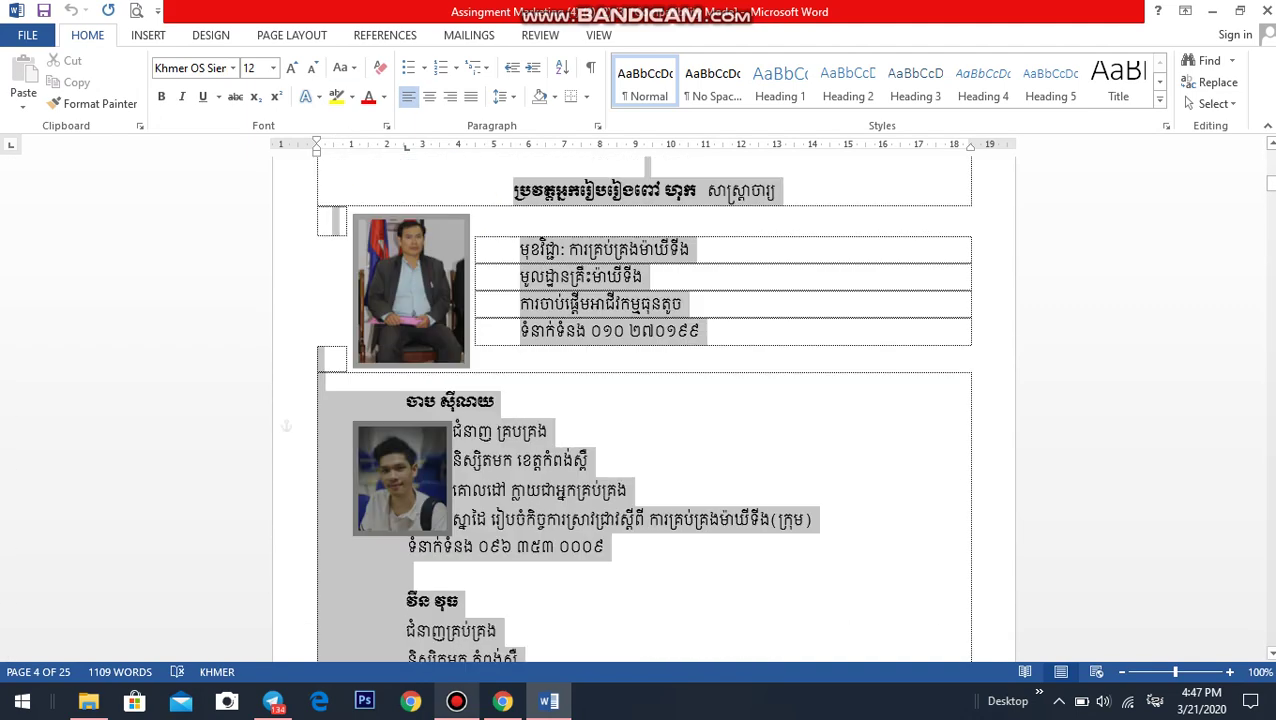
key("shift+Up")
key("shift+Up")
key("shift+Up")
key("shift+Down")
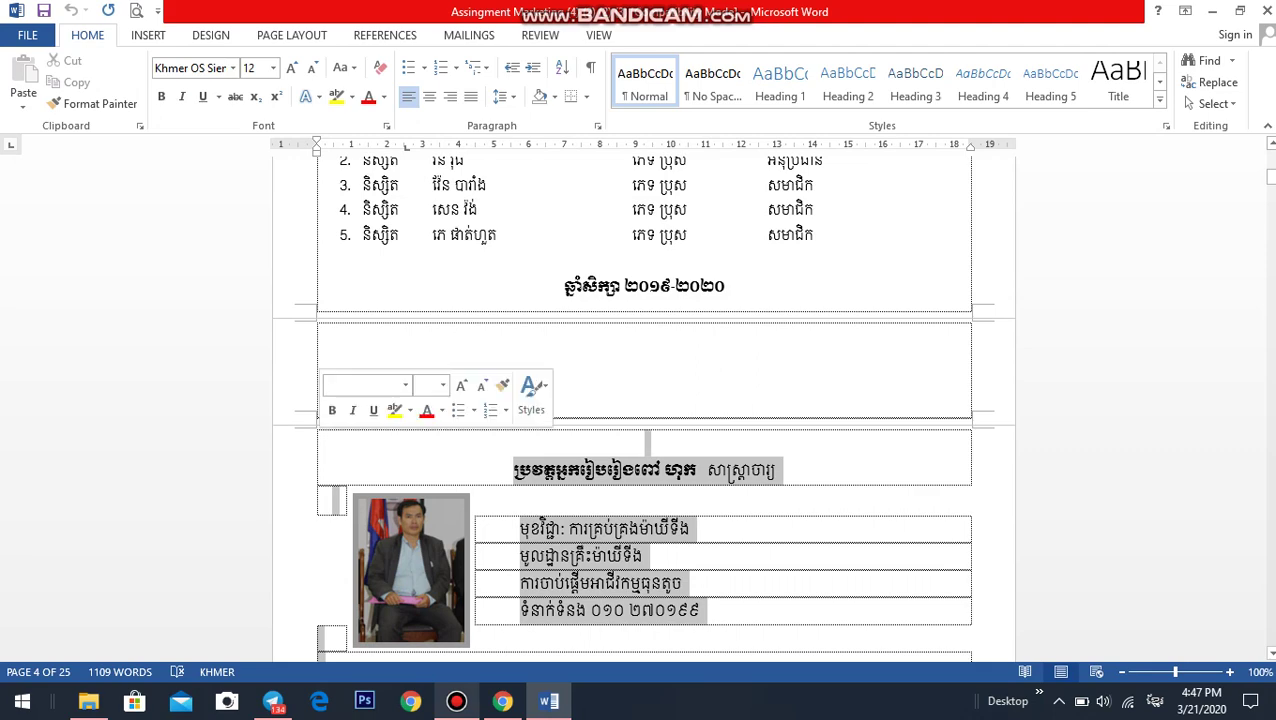
key("Delete")
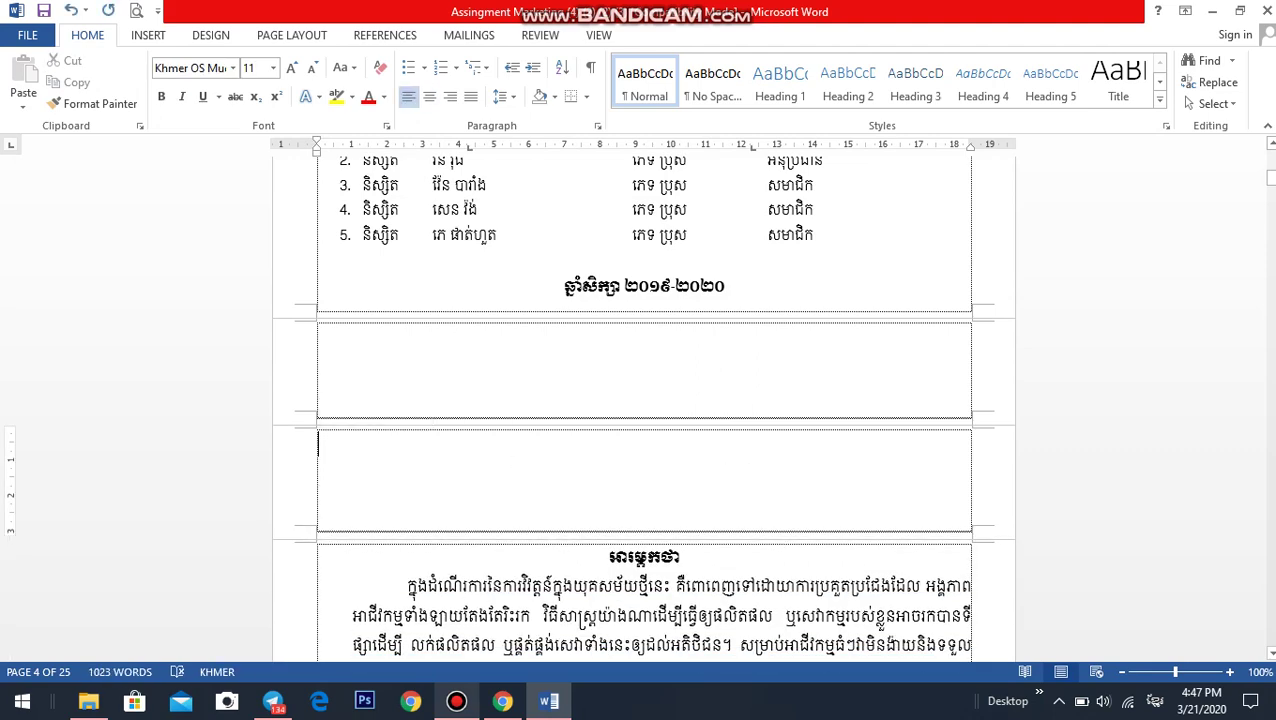
Remove the leftover empty blocks, restore the missing ០ in the year, and close the gap before the preface.
key("BackSpace")
key("BackSpace")
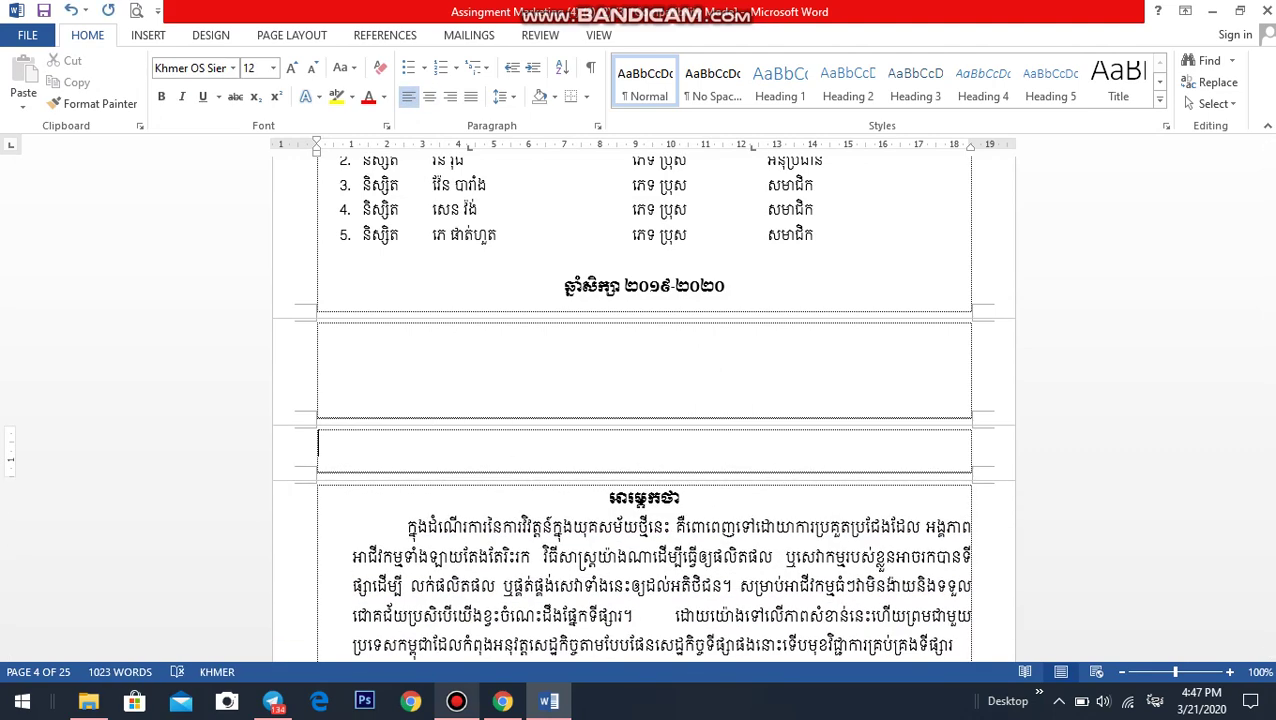
key("BackSpace")
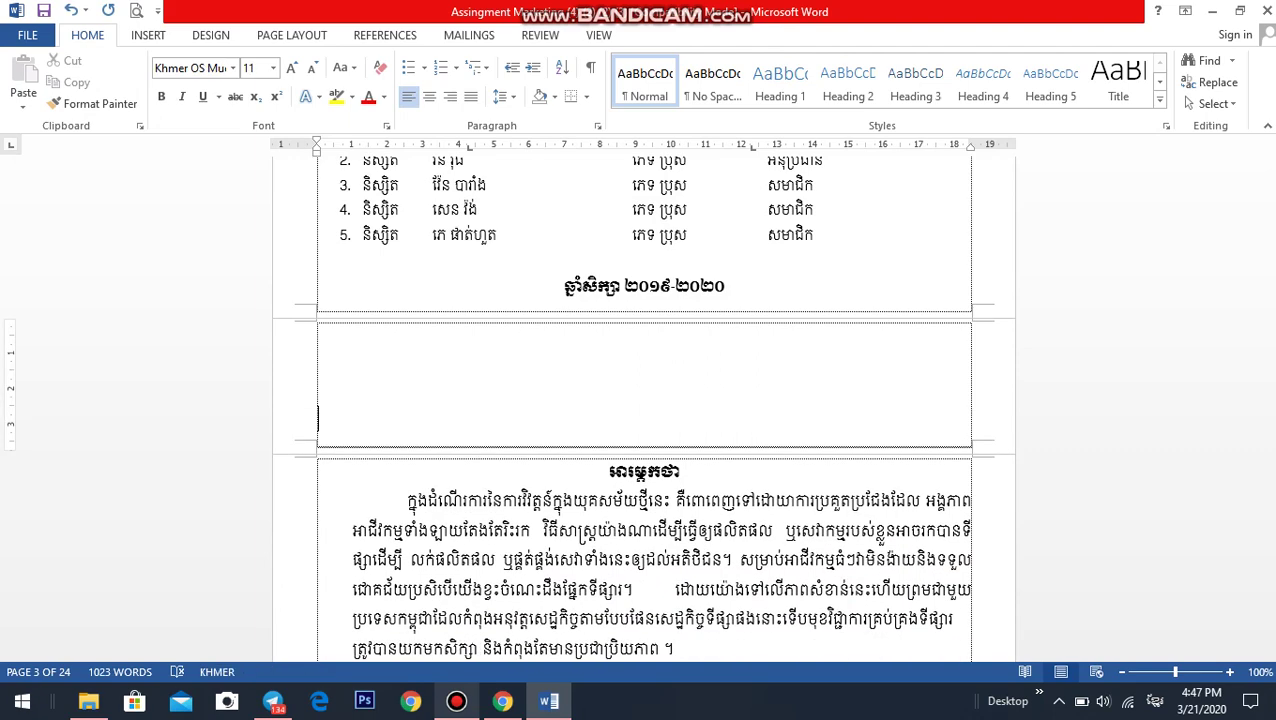
key("BackSpace")
key("BackSpace")
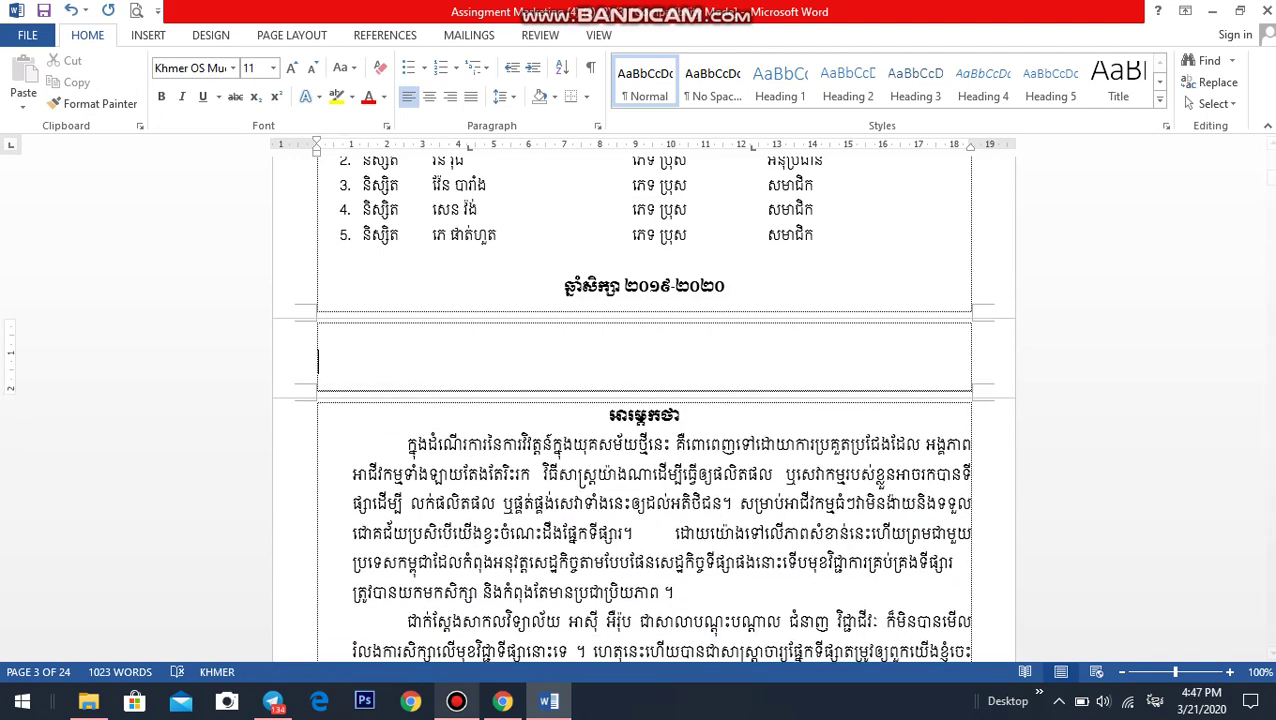
key("BackSpace")
key("BackSpace")
key("BackSpace")
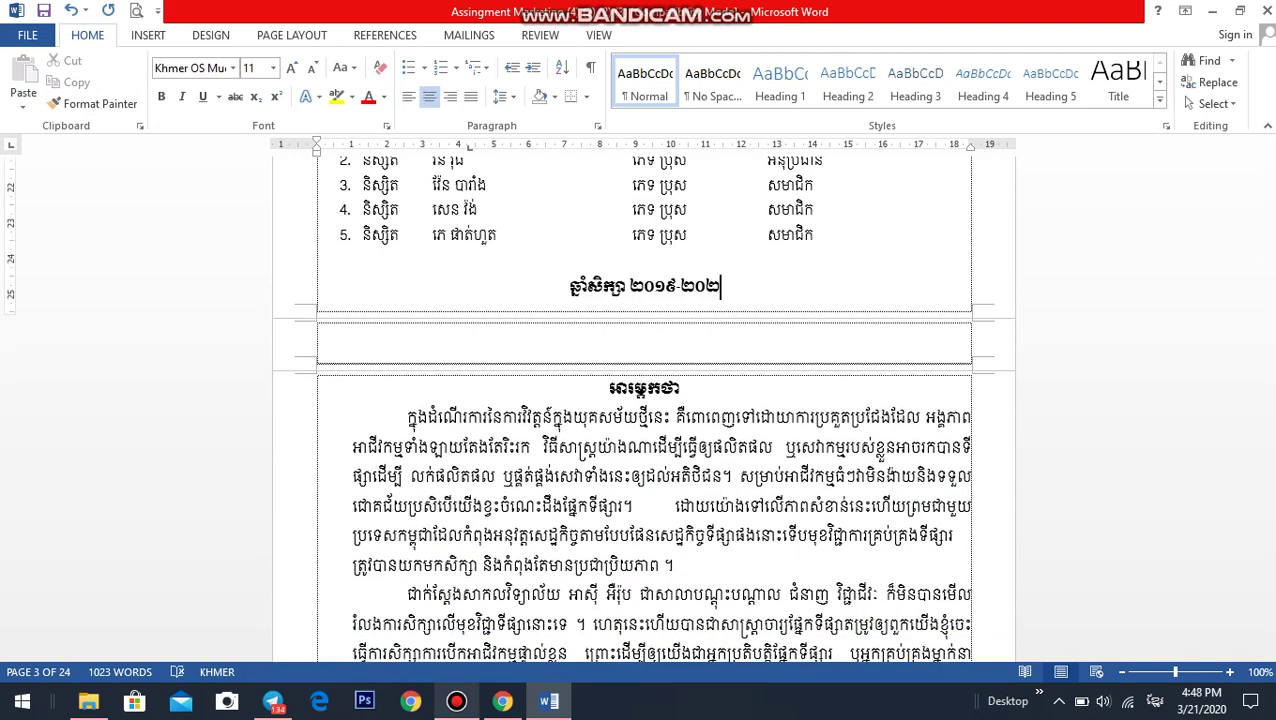
type("០")
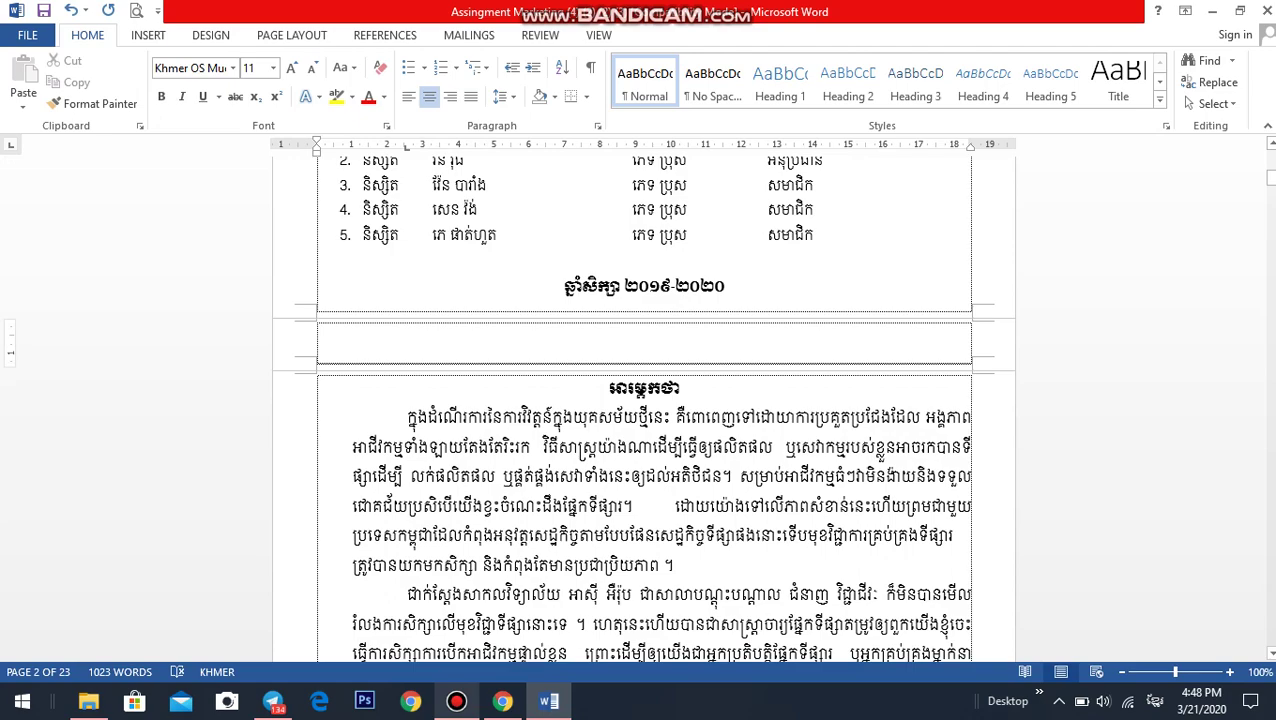
key("Delete")
scroll(640, 400, "up", 2)
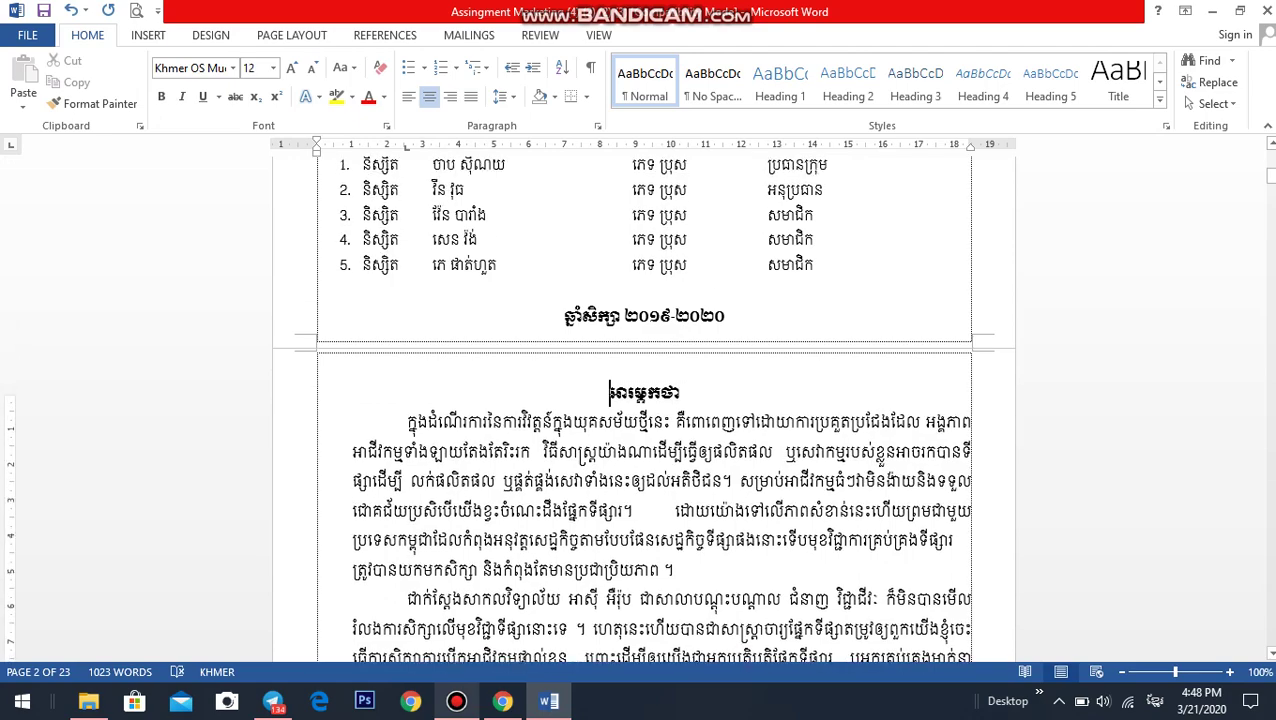
scroll(640, 400, "up", 3)
scroll(640, 400, "up", 5)
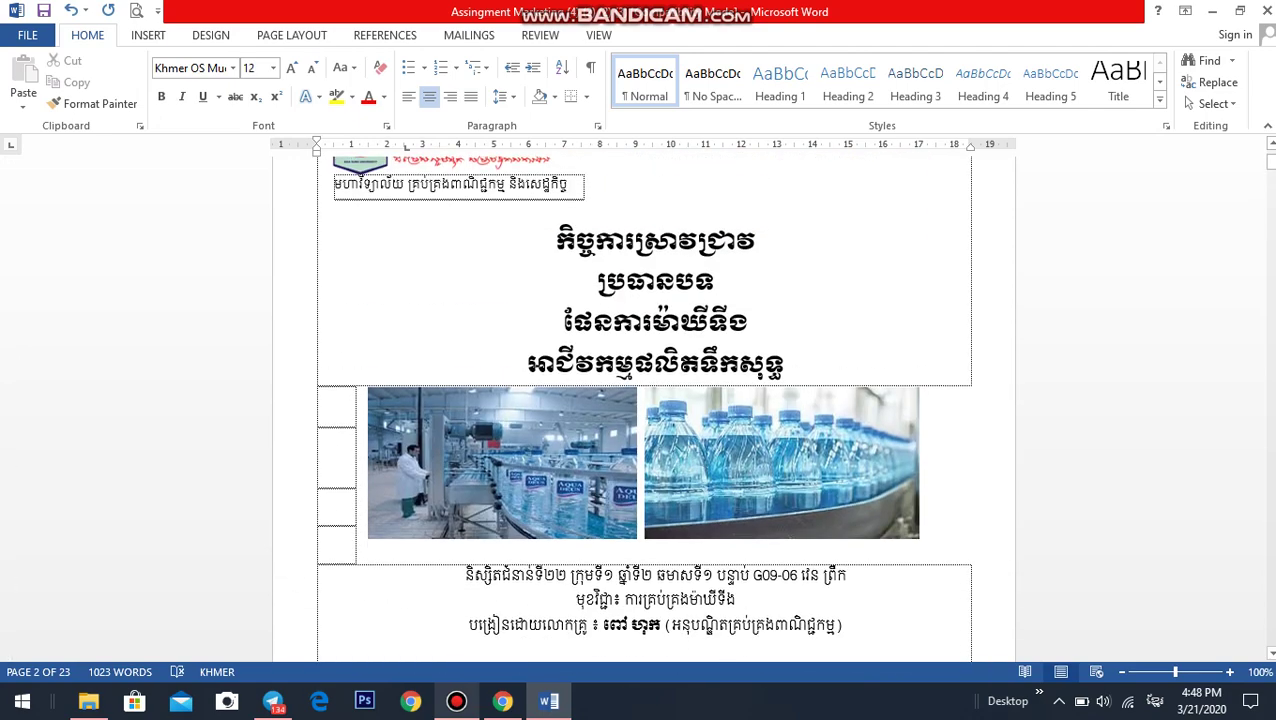
scroll(640, 400, "up", 3)
scroll(640, 400, "down", 5)
scroll(640, 400, "down", 5)
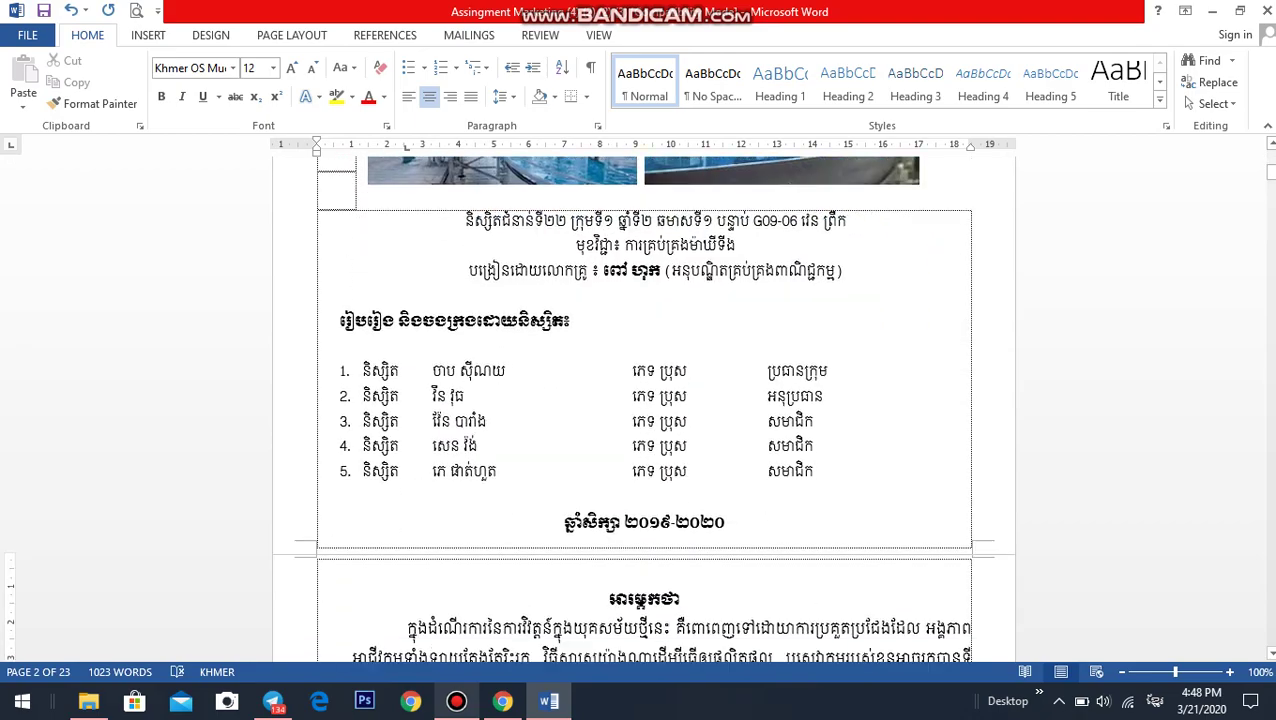
scroll(640, 400, "down", 5)
scroll(640, 400, "down", 3)
scroll(640, 400, "down", 4)
scroll(640, 400, "down", 4)
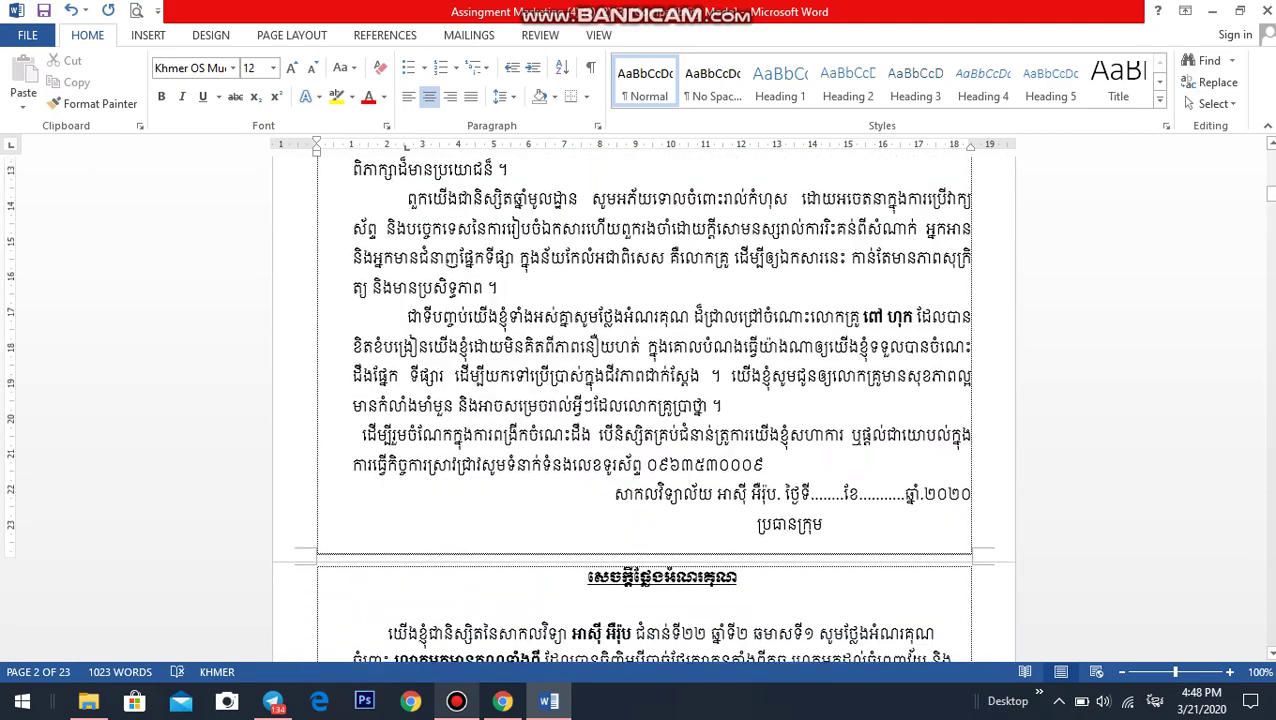
scroll(640, 400, "down", 3)
scroll(640, 400, "down", 2)
scroll(640, 400, "down", 5)
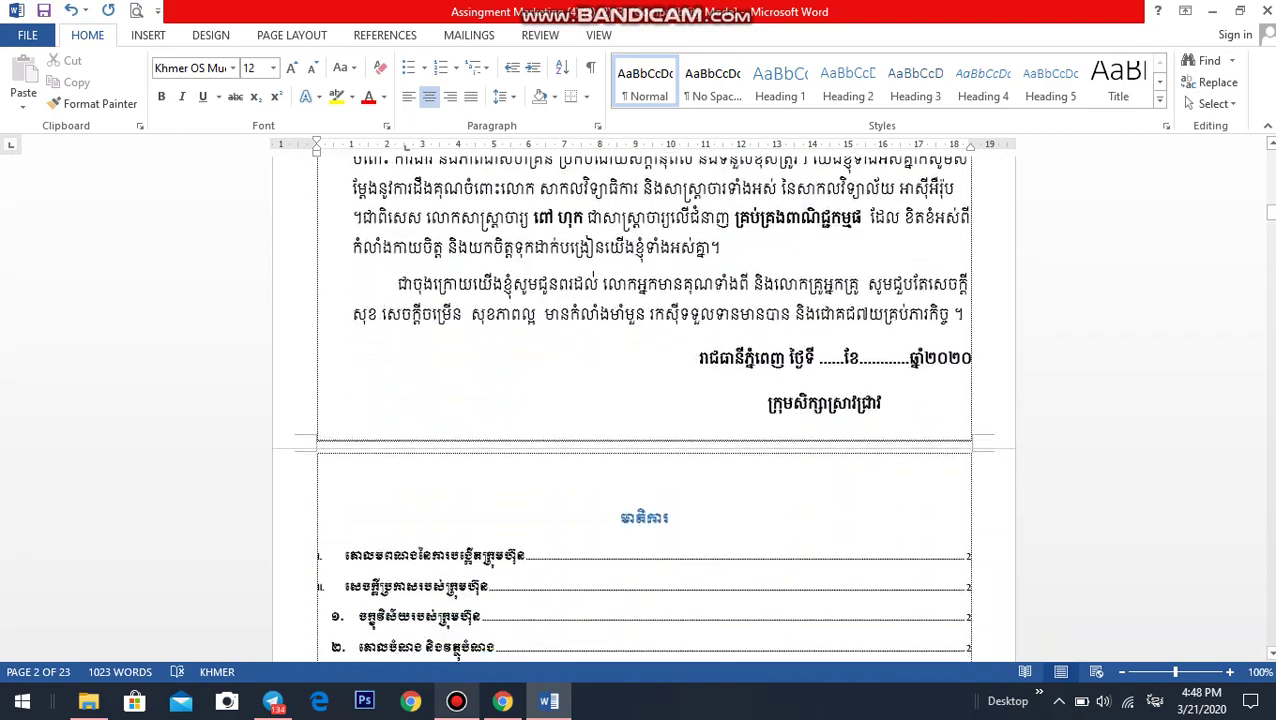
scroll(640, 400, "down", 4)
scroll(640, 400, "down", 5)
scroll(640, 400, "down", 4)
scroll(640, 400, "down", 4)
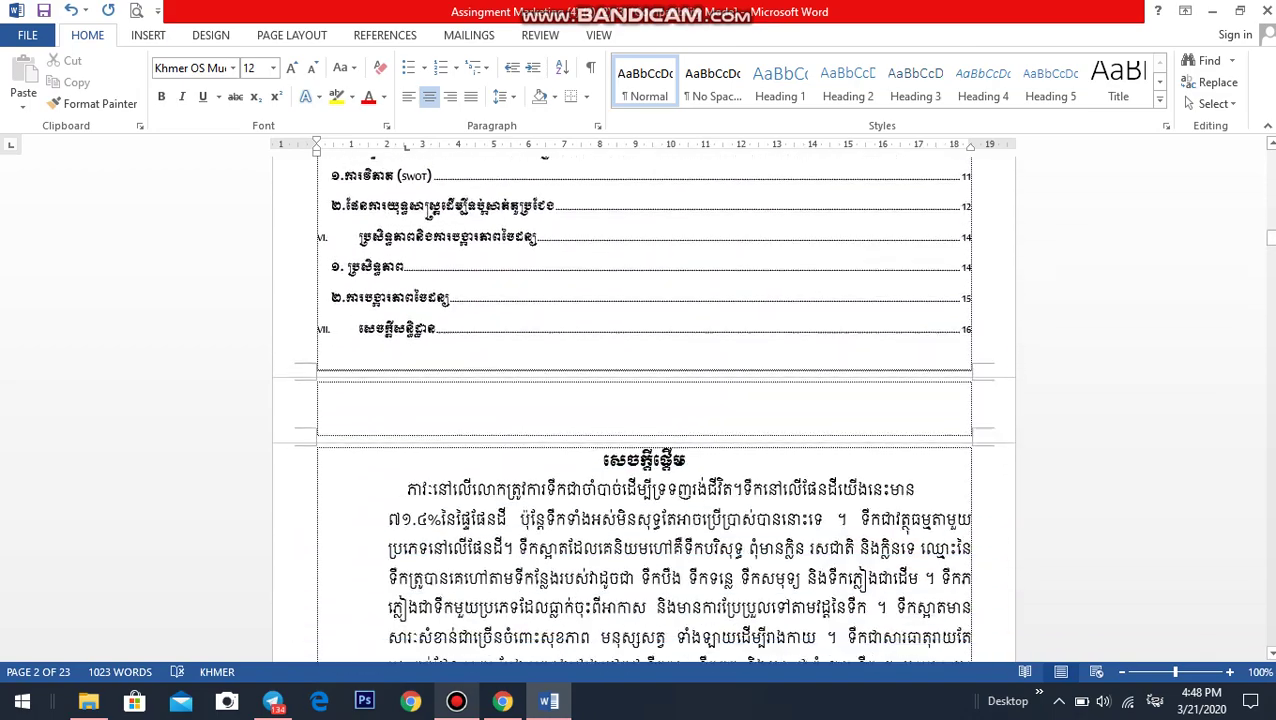
scroll(640, 400, "down", 3)
scroll(640, 400, "up", 5)
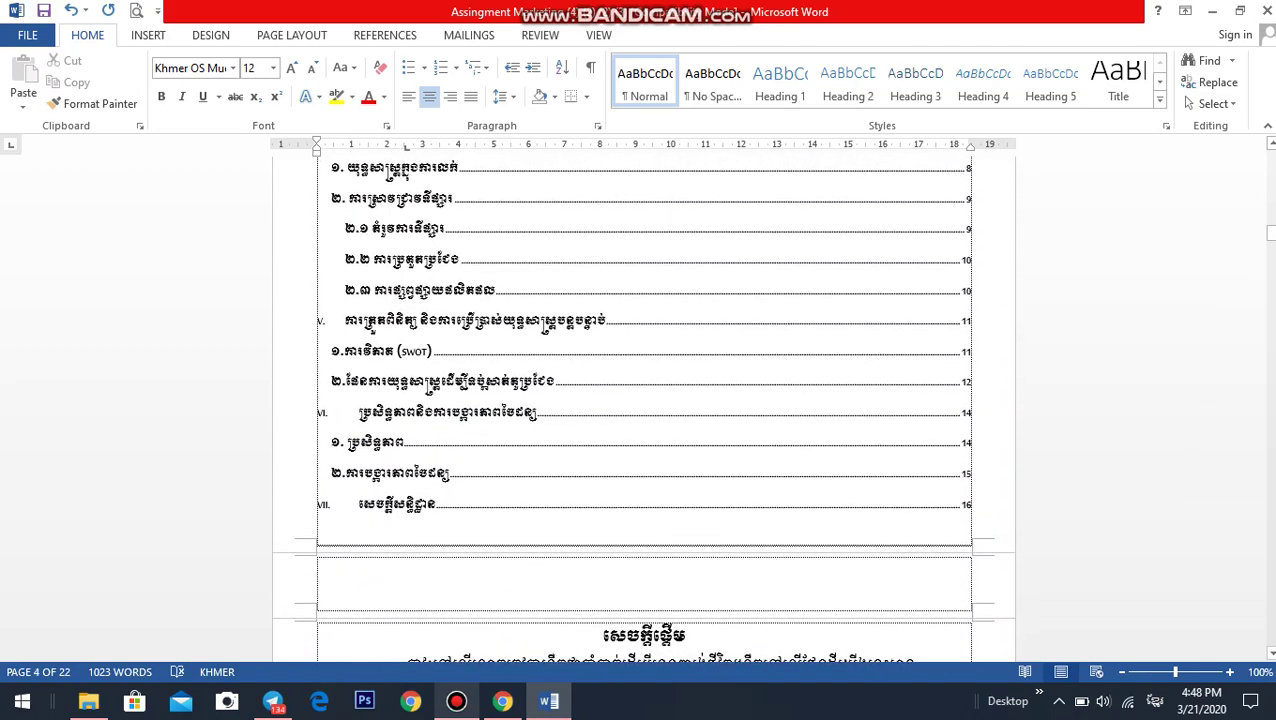
scroll(640, 400, "up", 2)
scroll(640, 400, "down", 6)
scroll(640, 400, "down", 3)
scroll(640, 400, "down", 5)
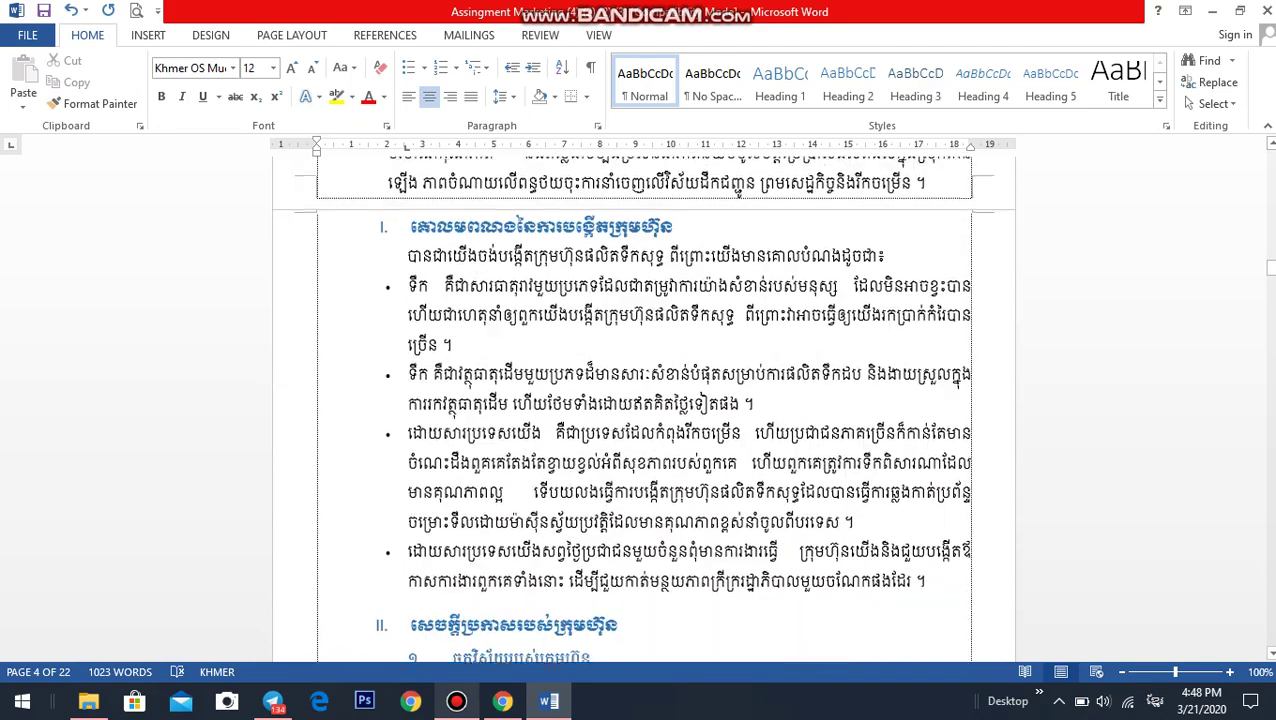
scroll(640, 400, "down", 6)
scroll(640, 400, "down", 4)
scroll(640, 400, "up", 8)
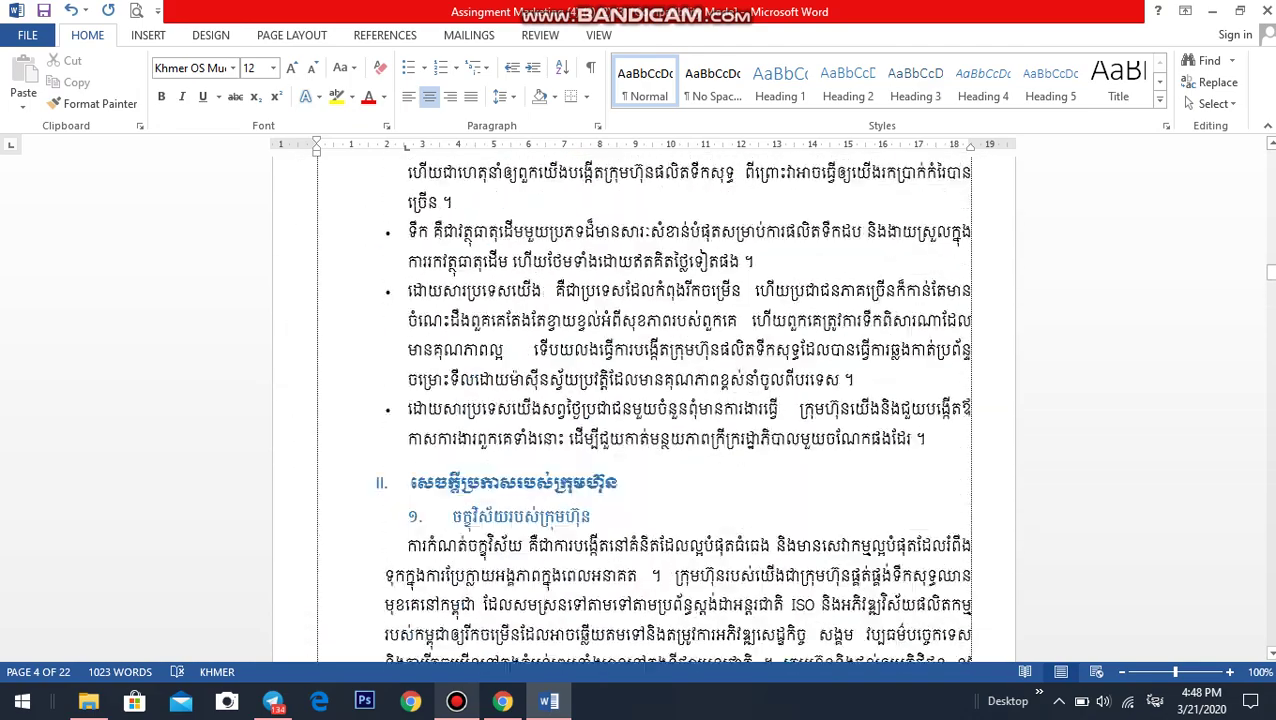
scroll(640, 400, "up", 4)
scroll(640, 400, "up", 4)
scroll(640, 400, "up", 5)
Delete the whole table of contents and the blank lines it leaves behind.
scroll(640, 400, "up", 3)
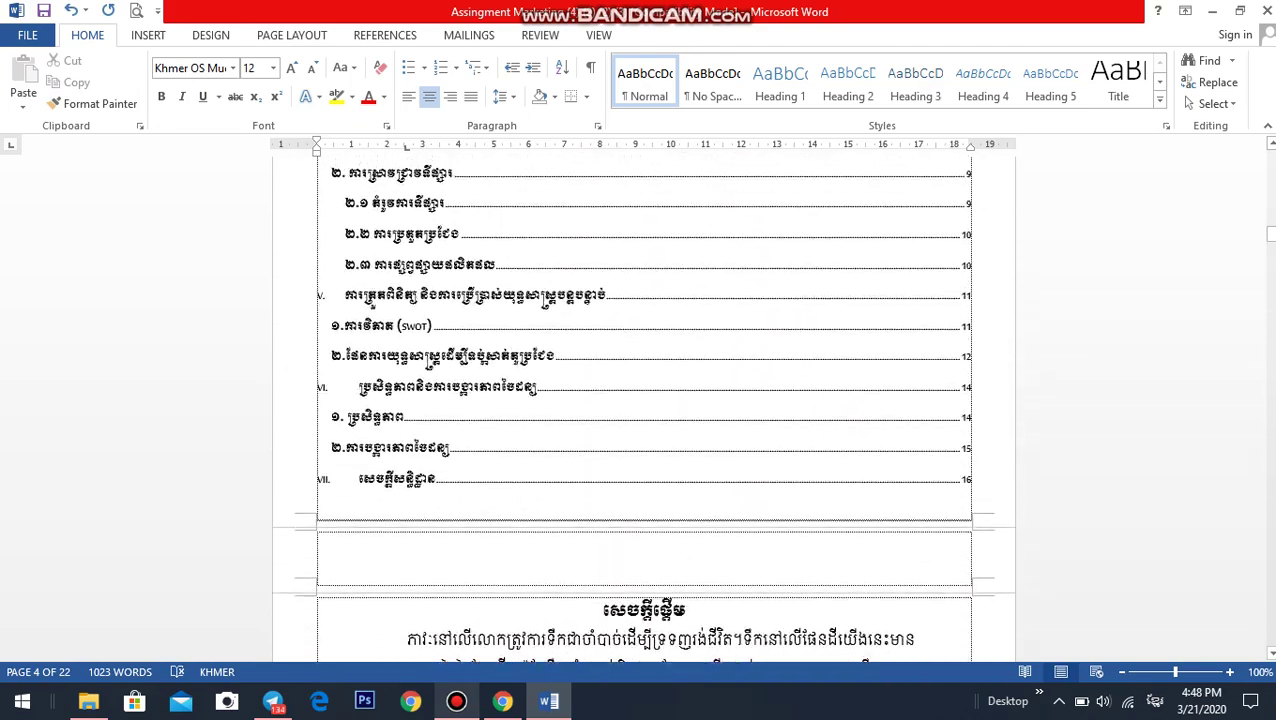
left_click(640, 400)
key("shift+Up")
key("shift+Up")
key("shift+Up")
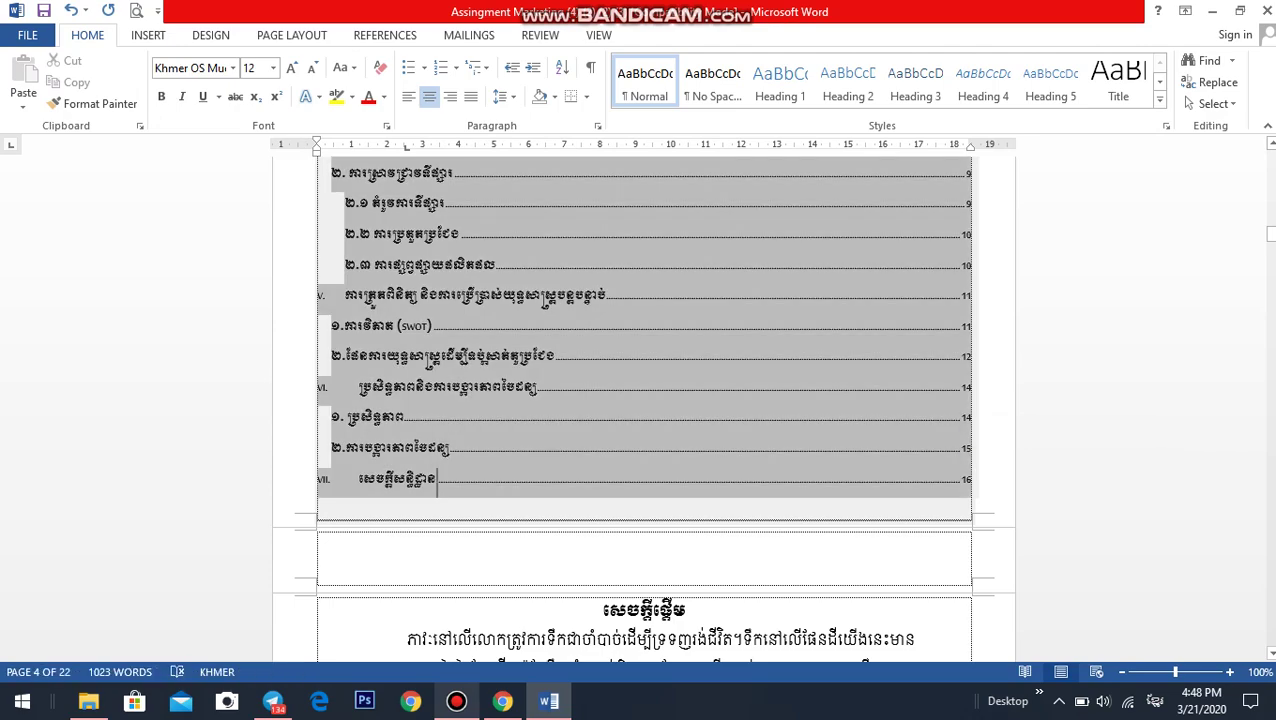
key("shift+Up")
key("shift+Up")
key("shift+Up")
key("shift+Up")
key("shift+Up")
key("shift+Up")
key("shift+Up")
key("shift+Up")
key("shift+Up")
key("shift+Up")
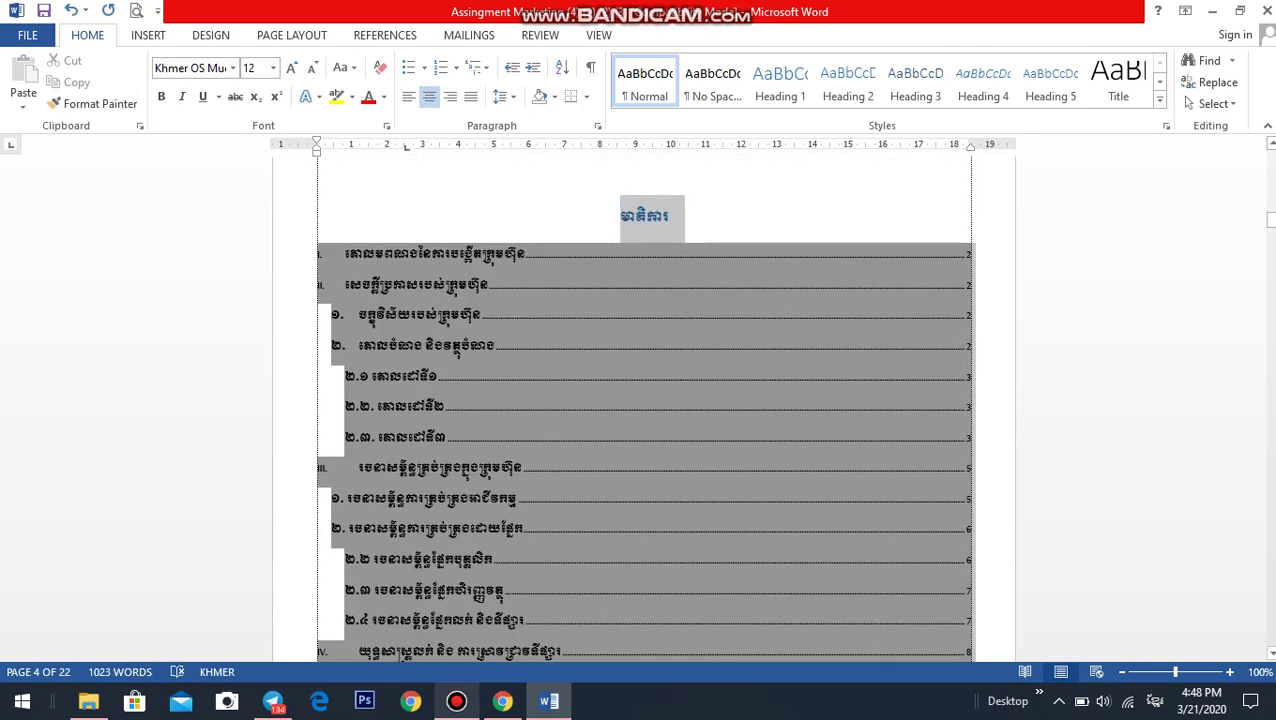
key("shift+Up")
key("shift+Up")
key("shift+Up")
key("Delete")
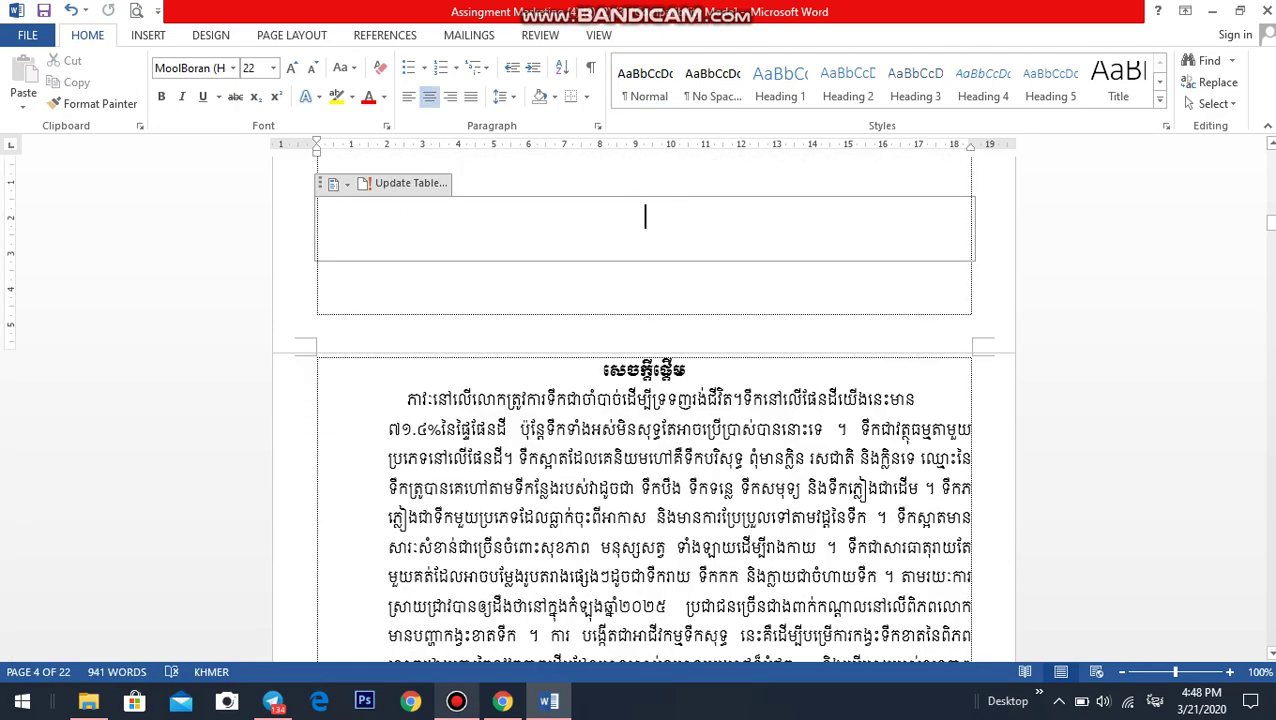
key("Delete")
key("Delete")
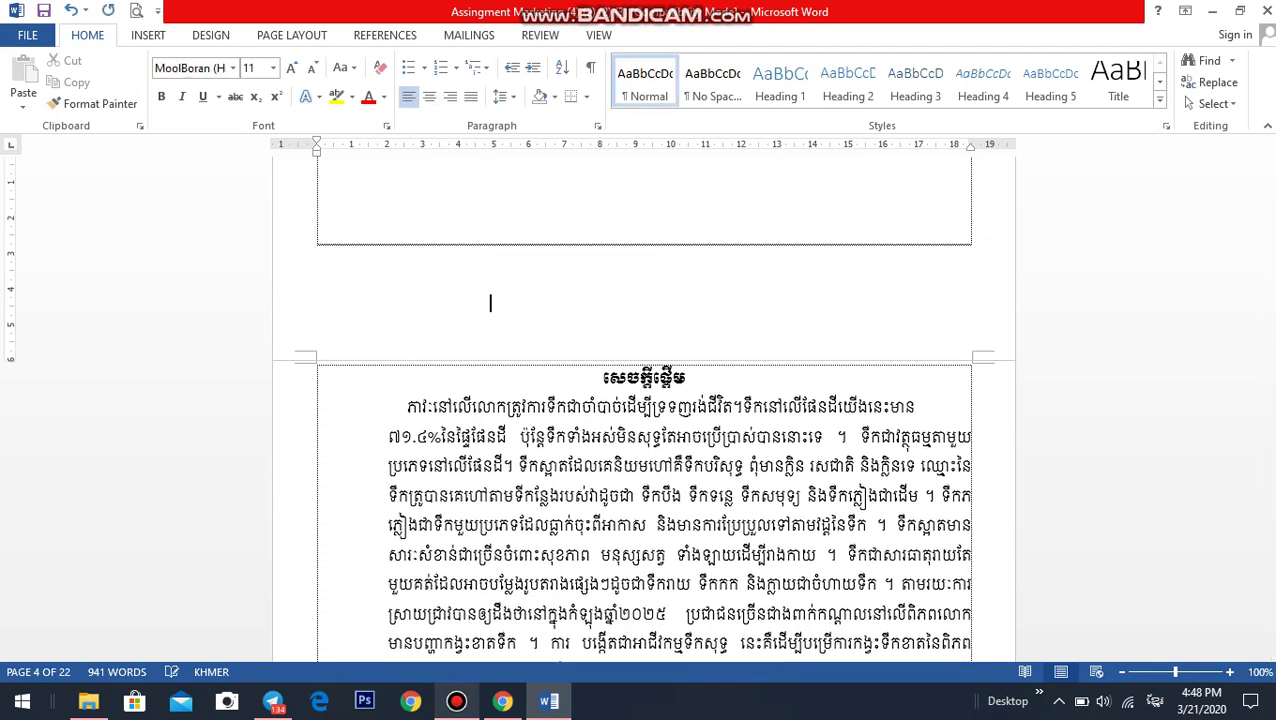
scroll(643, 400, "up", 5)
scroll(643, 400, "up", 1)
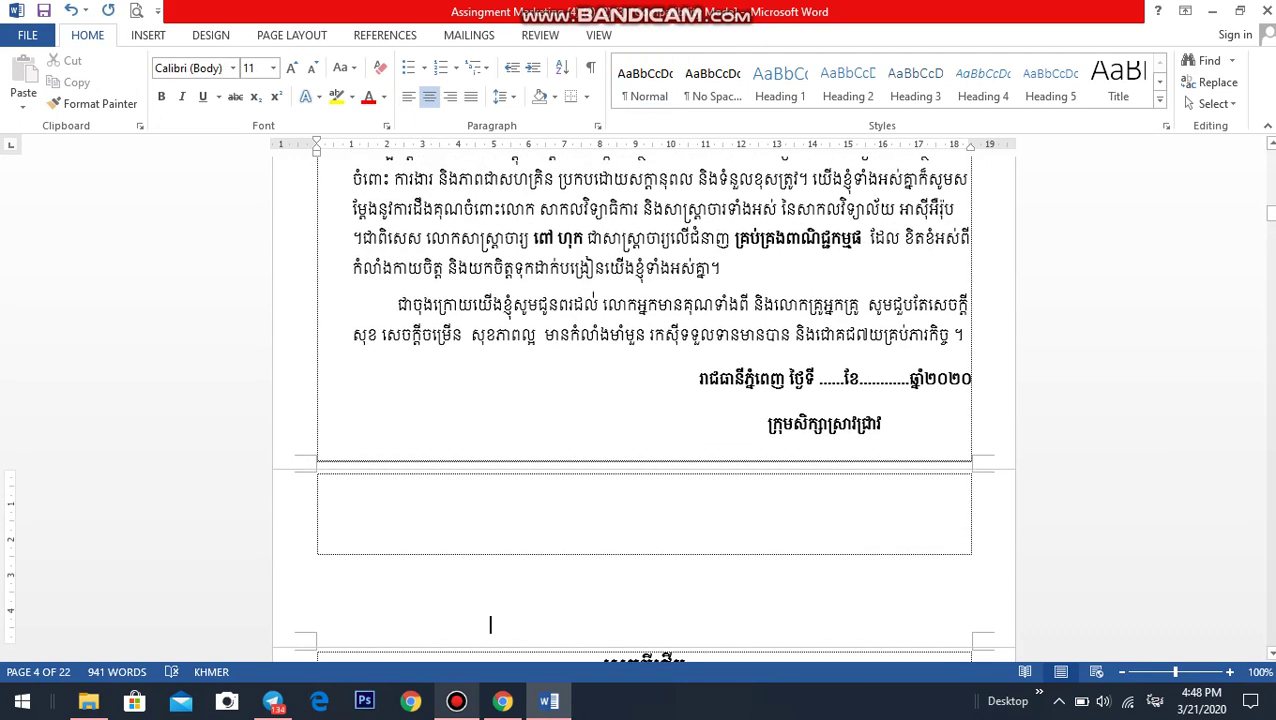
key("Delete")
key("Delete")
key("Delete")
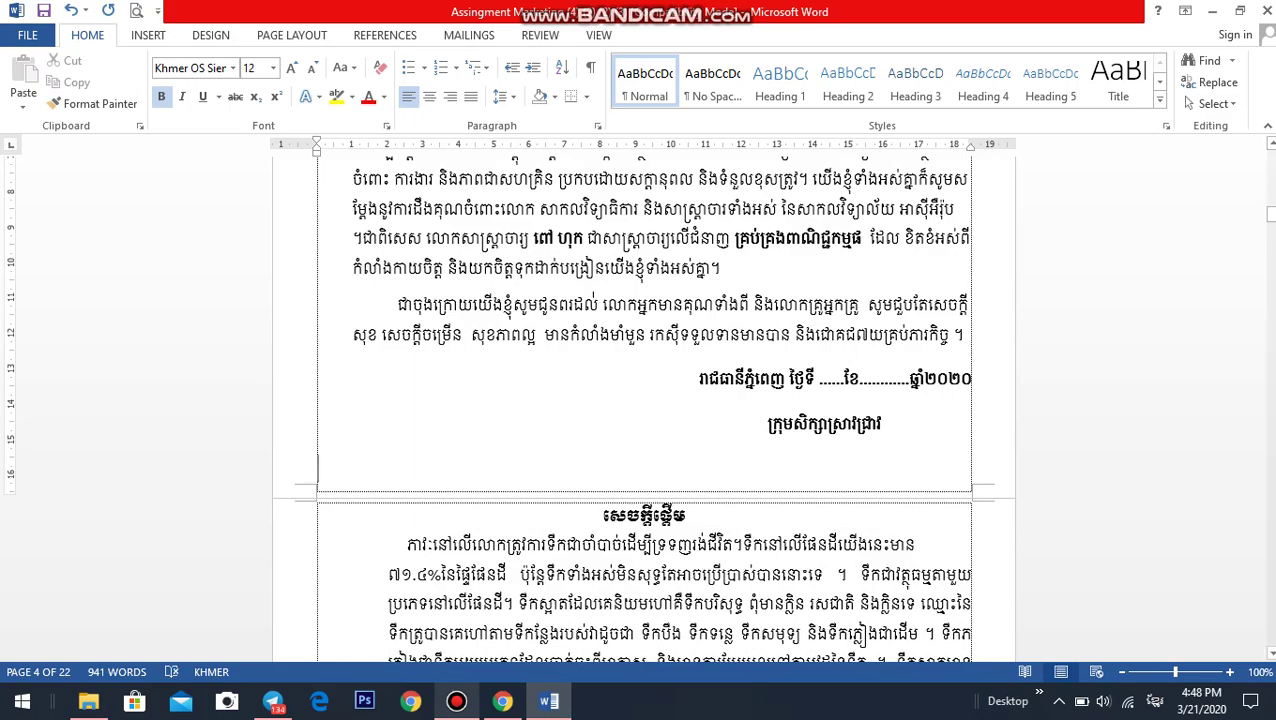
Apply the Normal style to the empty line ending the page before the introduction.
scroll(643, 410, "up", 3)
scroll(643, 410, "up", 4)
scroll(643, 410, "up", 4)
scroll(643, 410, "up", 4)
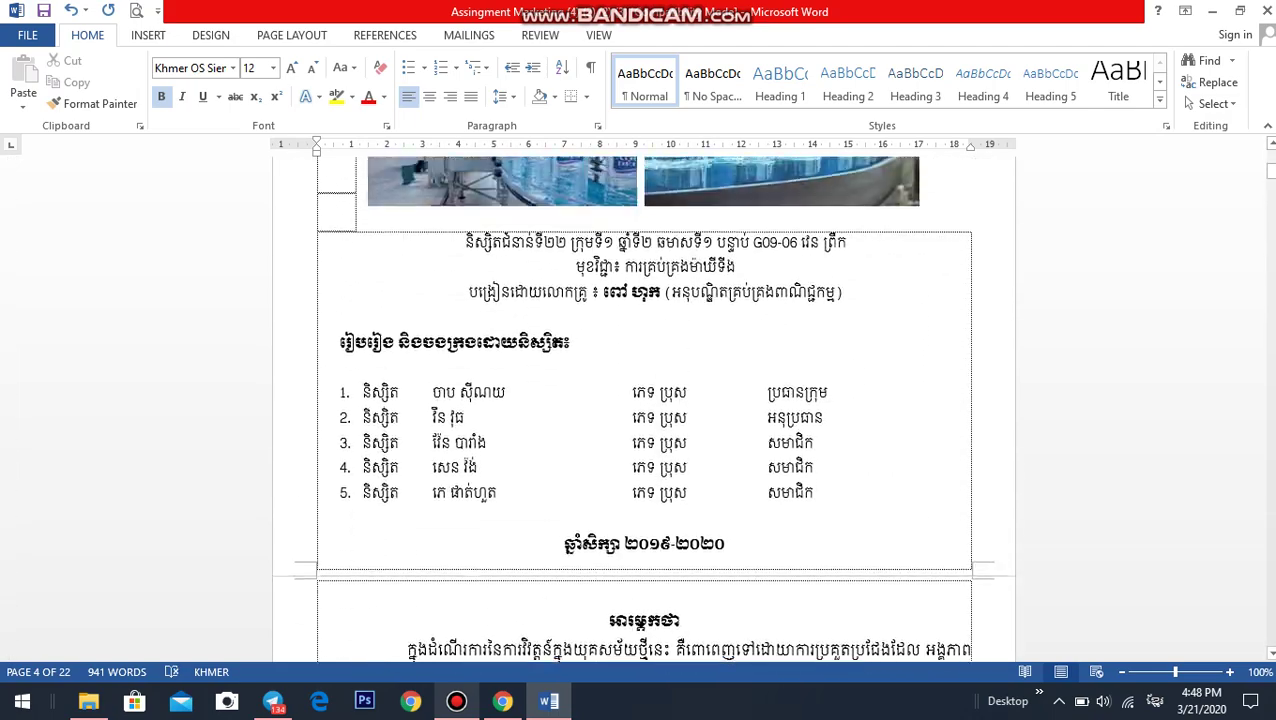
scroll(643, 410, "up", 5)
scroll(643, 410, "up", 1)
scroll(643, 410, "down", 5)
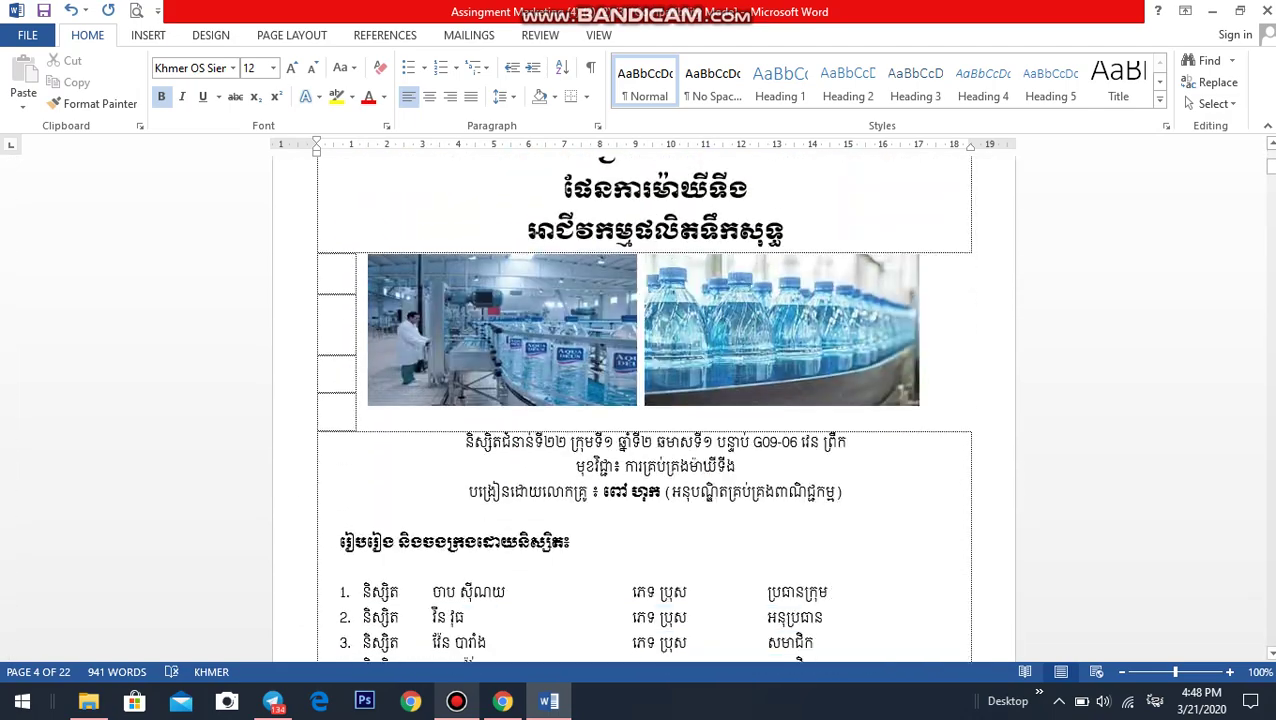
scroll(643, 410, "down", 2)
scroll(643, 410, "down", 4)
scroll(643, 410, "down", 3)
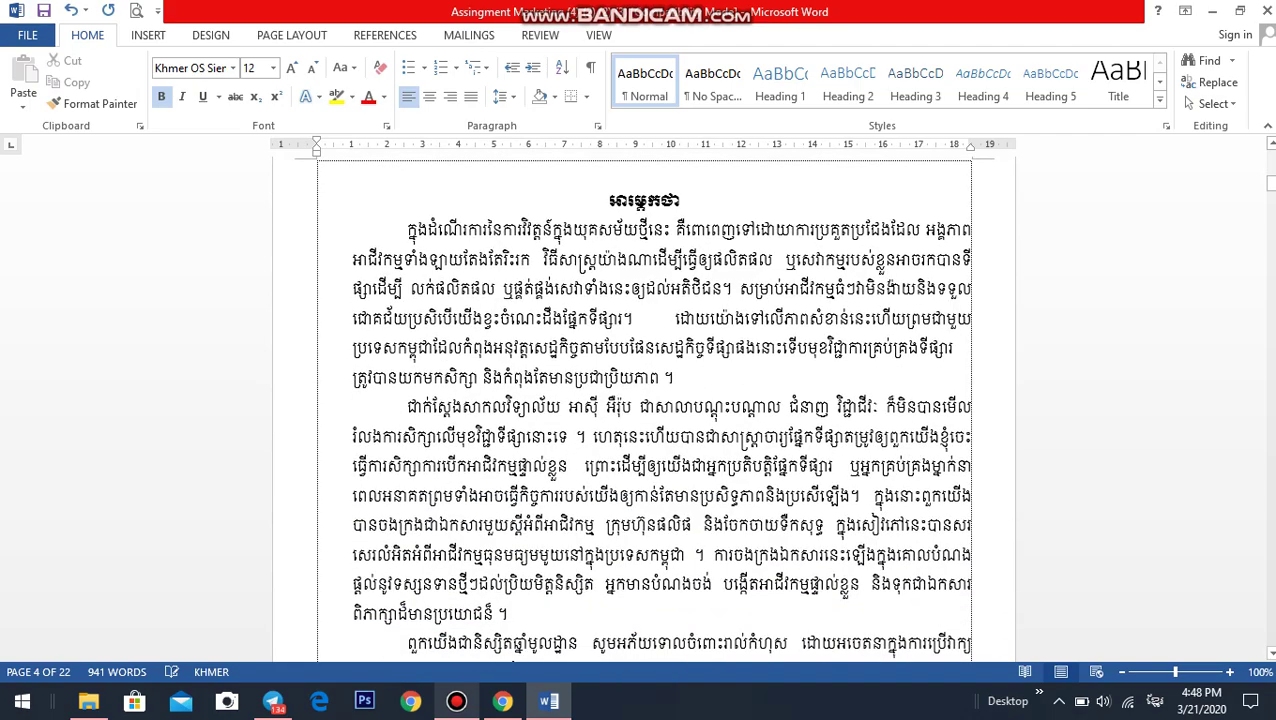
scroll(643, 410, "down", 3)
scroll(643, 410, "down", 3)
scroll(643, 410, "up", 6)
scroll(643, 410, "down", 5)
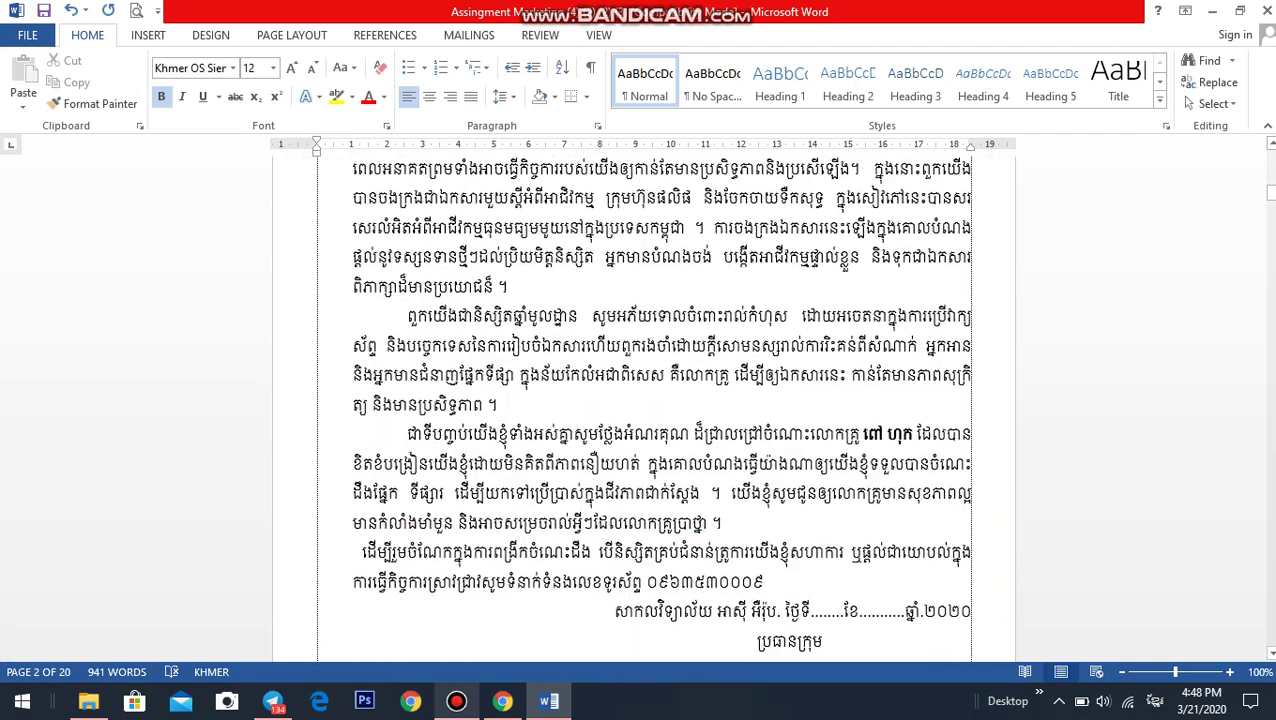
scroll(643, 410, "down", 5)
scroll(643, 410, "down", 3)
scroll(643, 410, "down", 3)
scroll(643, 410, "down", 5)
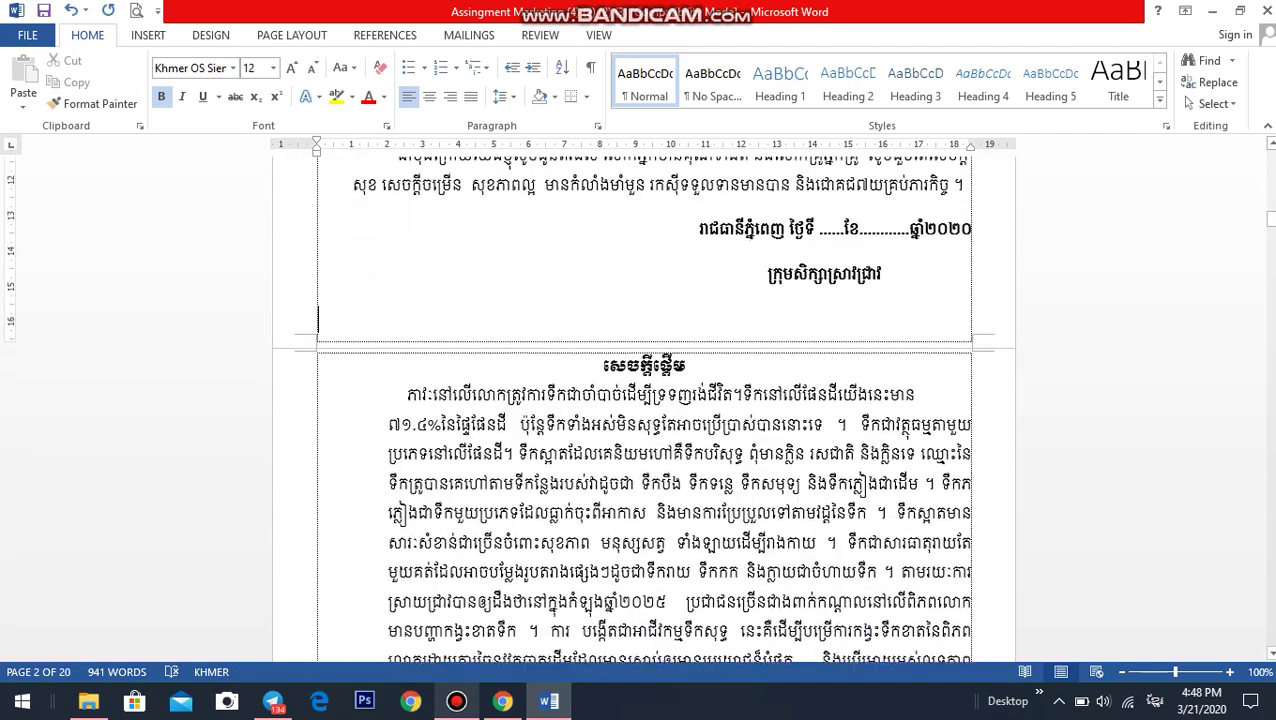
scroll(643, 410, "down", 2)
scroll(643, 410, "down", 5)
scroll(643, 410, "down", 5)
scroll(643, 410, "down", 5)
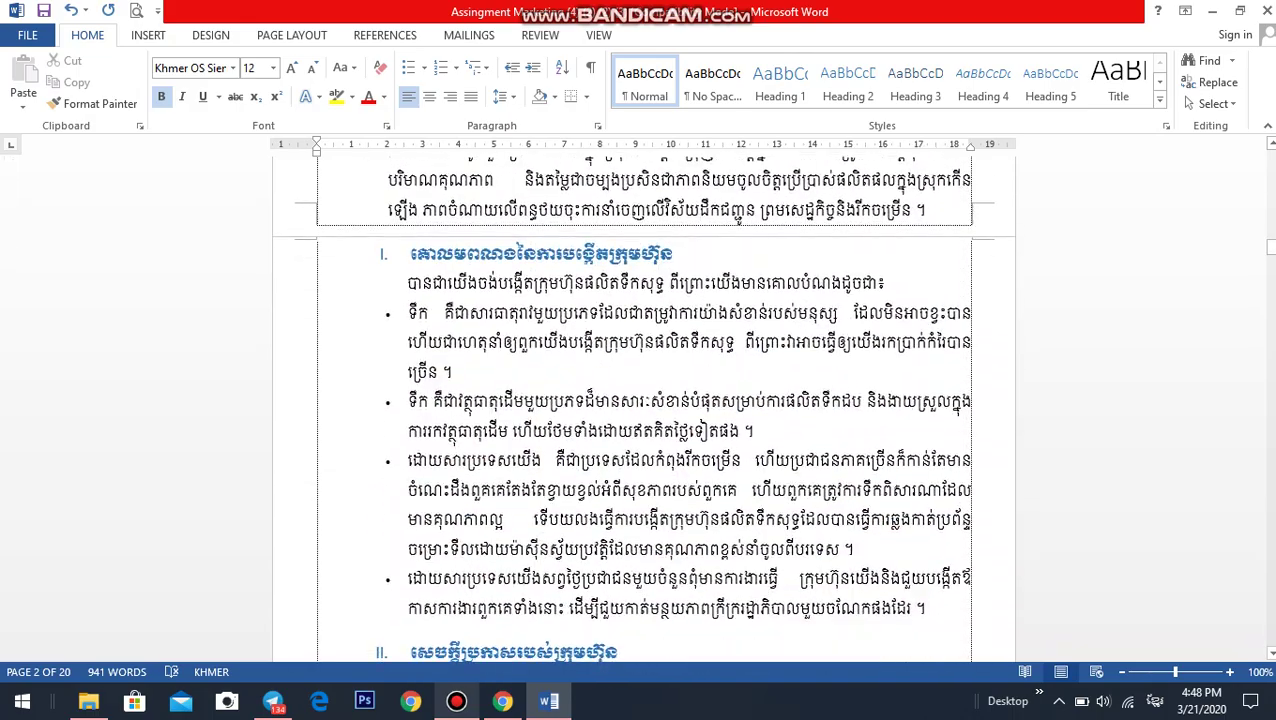
scroll(643, 410, "down", 8)
scroll(643, 410, "up", 5)
scroll(643, 410, "up", 9)
scroll(643, 410, "up", 5)
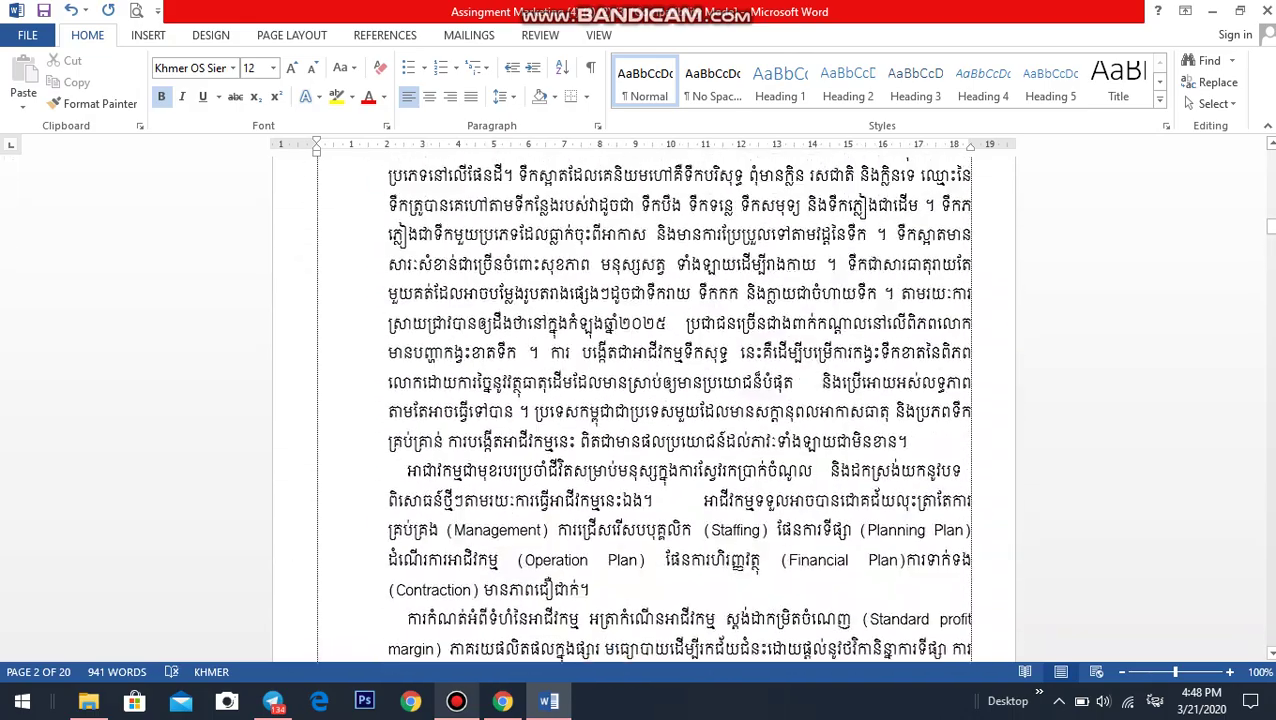
scroll(643, 410, "up", 6)
scroll(643, 410, "down", 2)
scroll(643, 410, "down", 1)
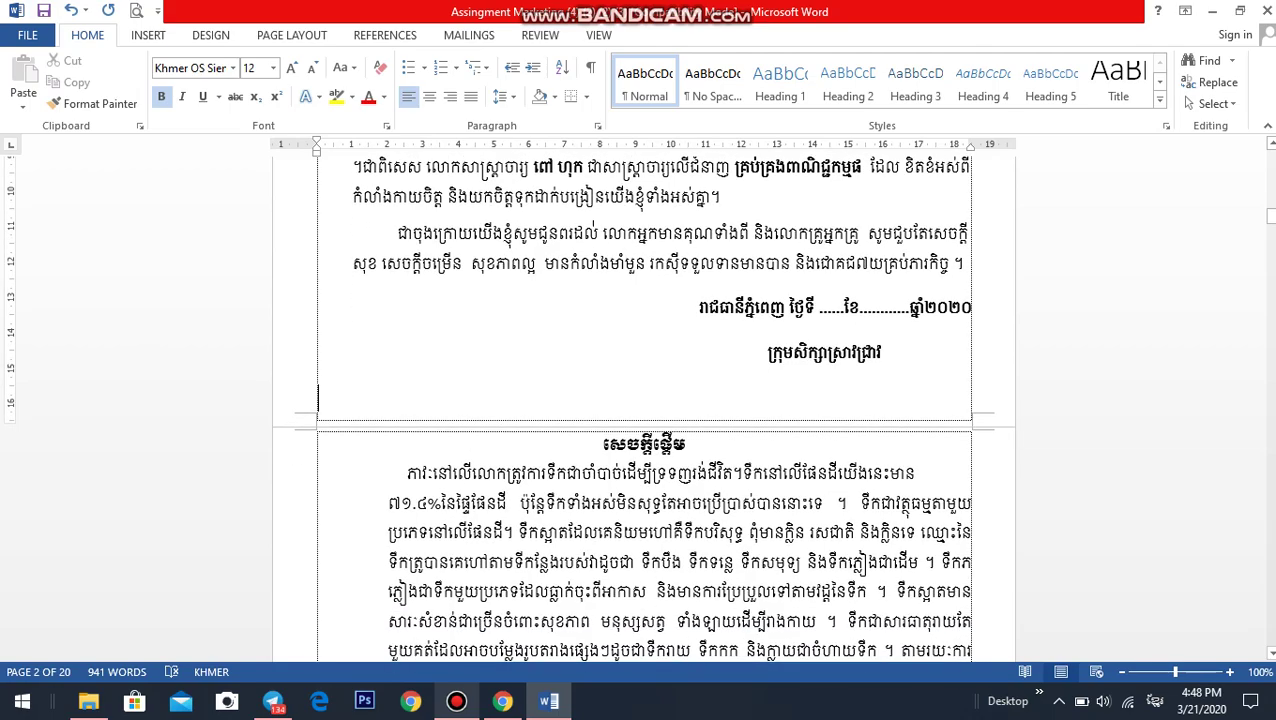
scroll(643, 410, "up", 6)
scroll(643, 410, "down", 3)
scroll(643, 410, "up", 6)
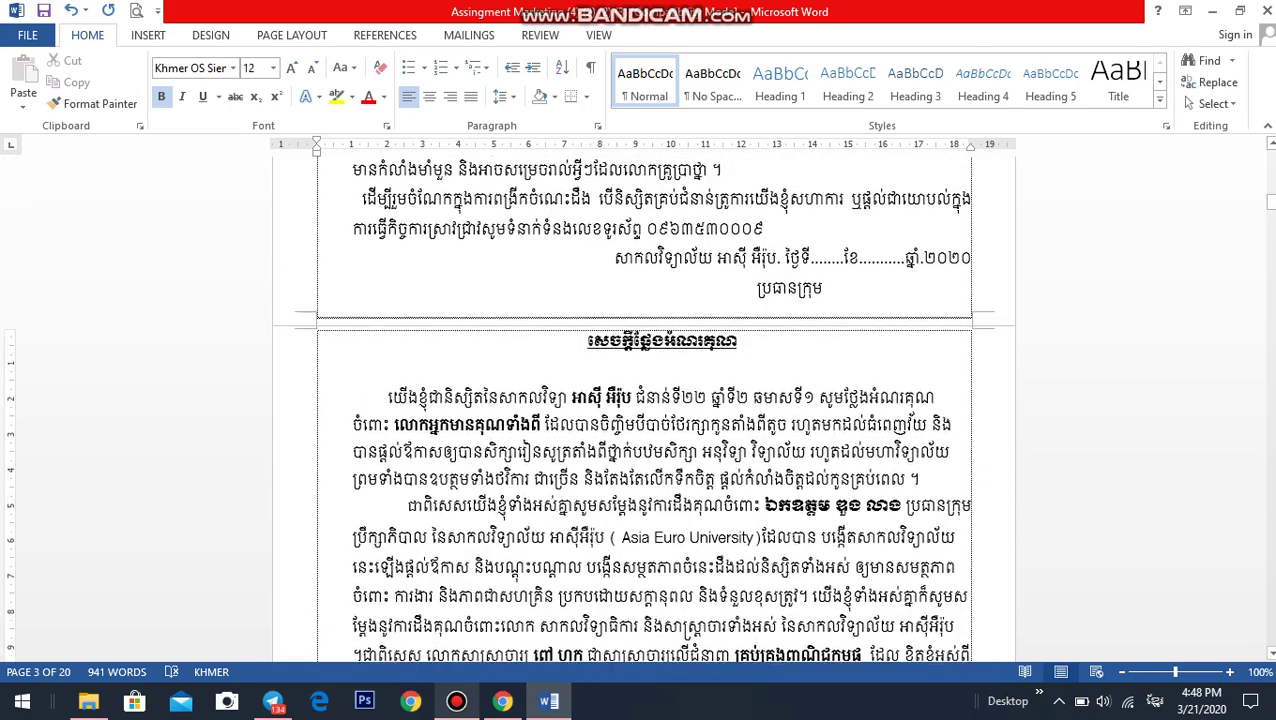
scroll(643, 410, "up", 4)
scroll(643, 410, "down", 3)
scroll(643, 410, "up", 4)
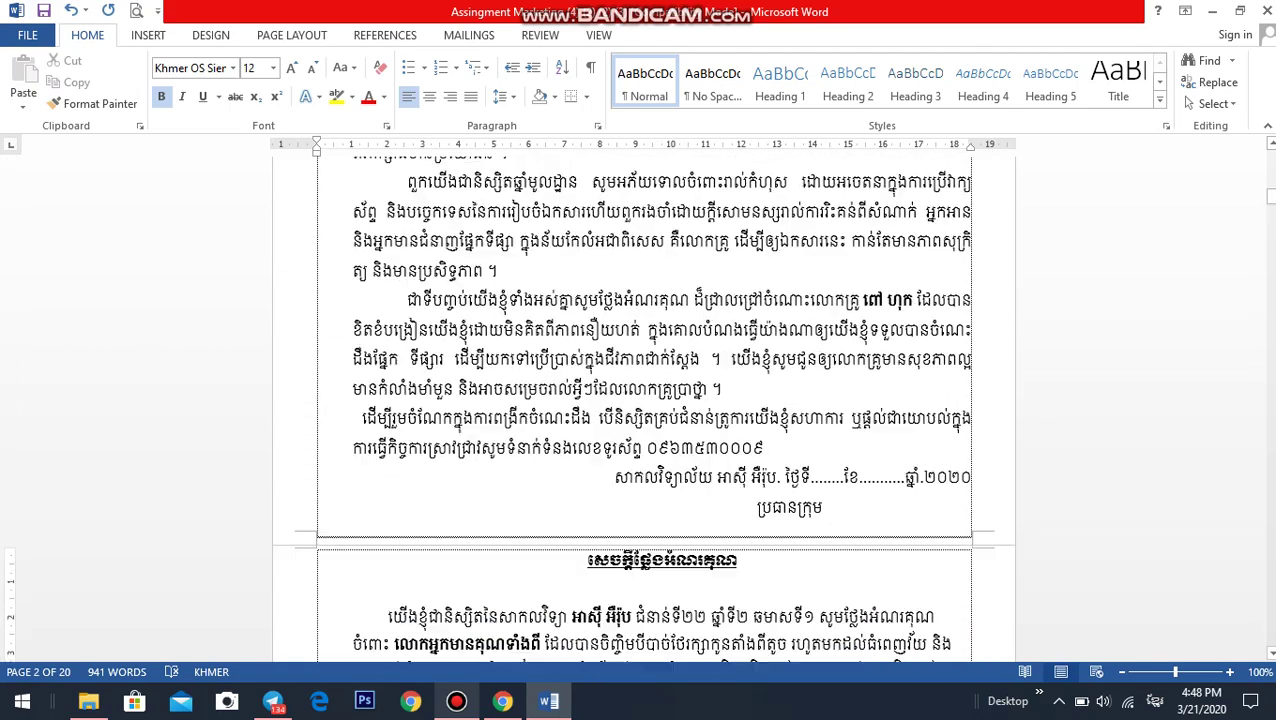
scroll(643, 410, "up", 6)
scroll(643, 410, "up", 1)
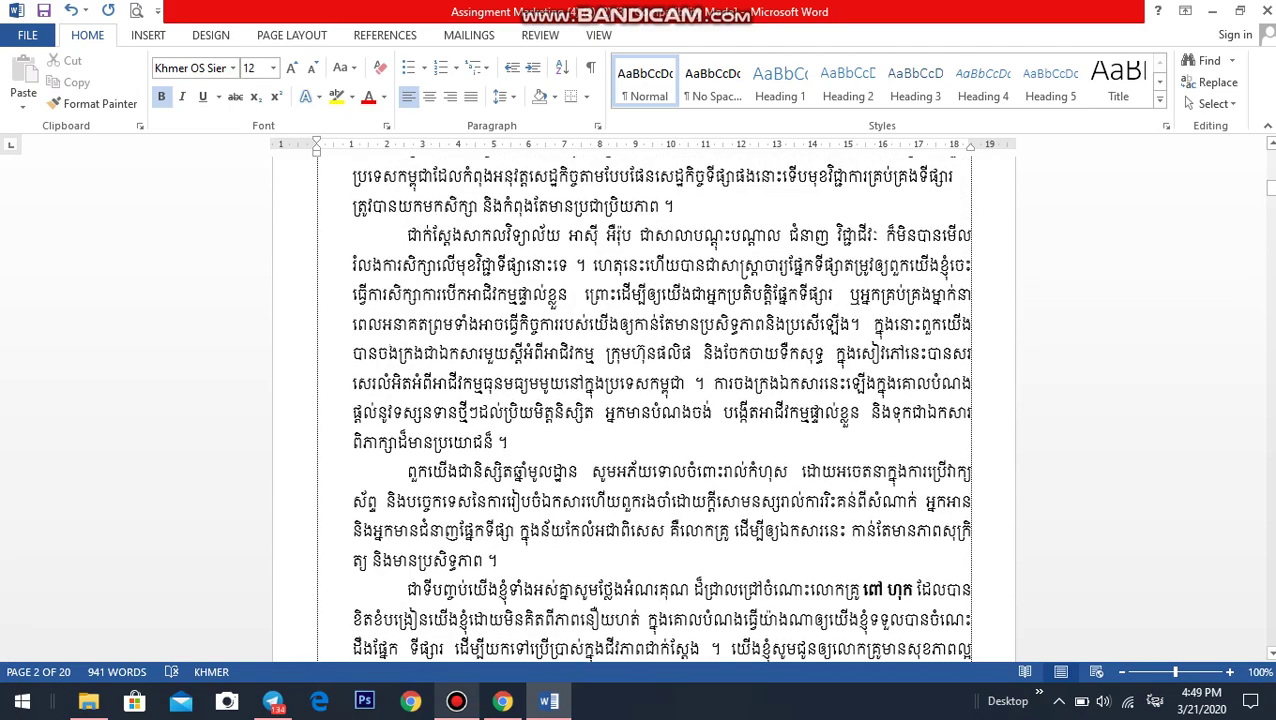
scroll(643, 410, "up", 8)
scroll(643, 410, "up", 1)
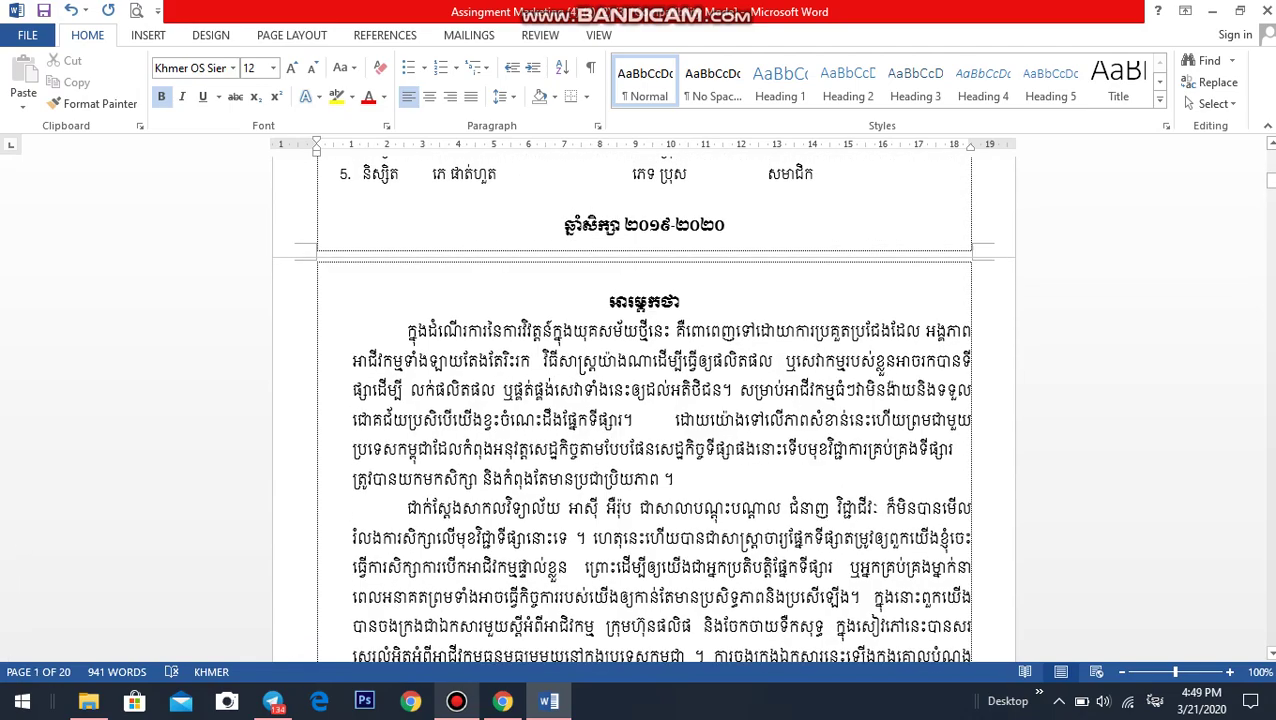
scroll(643, 410, "up", 1)
scroll(643, 410, "down", 6)
scroll(643, 410, "down", 7)
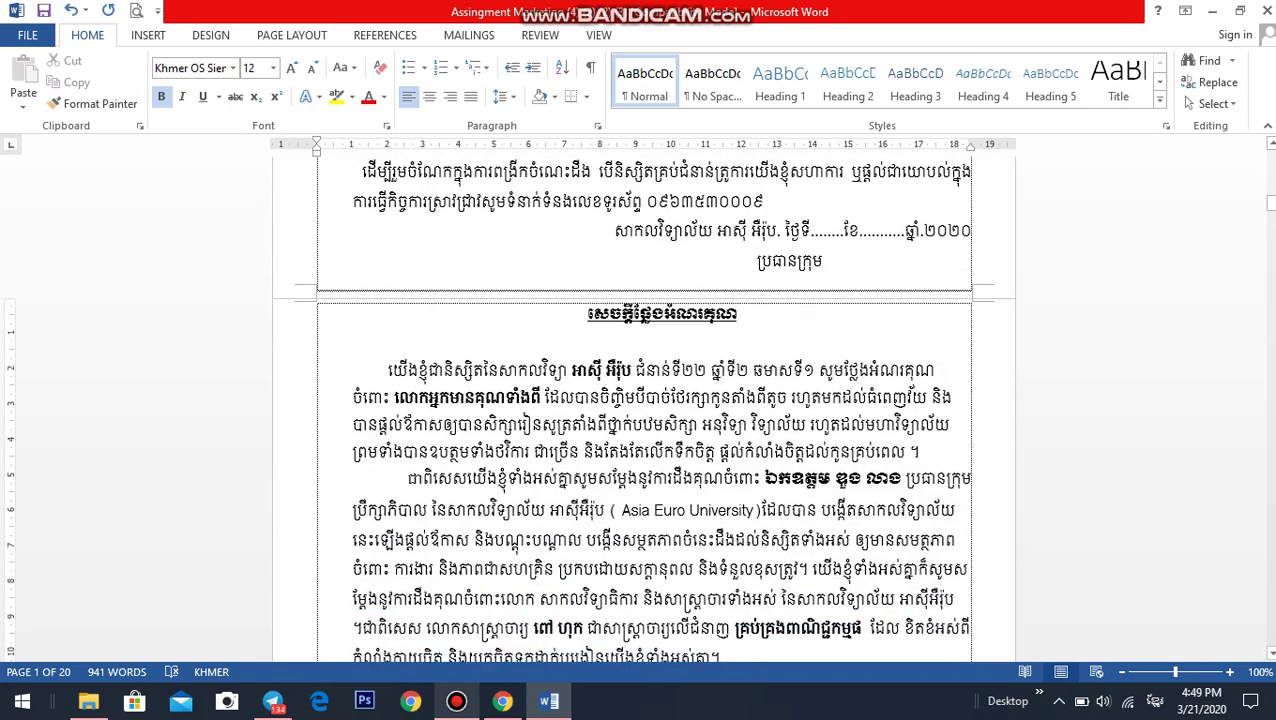
scroll(643, 410, "down", 1)
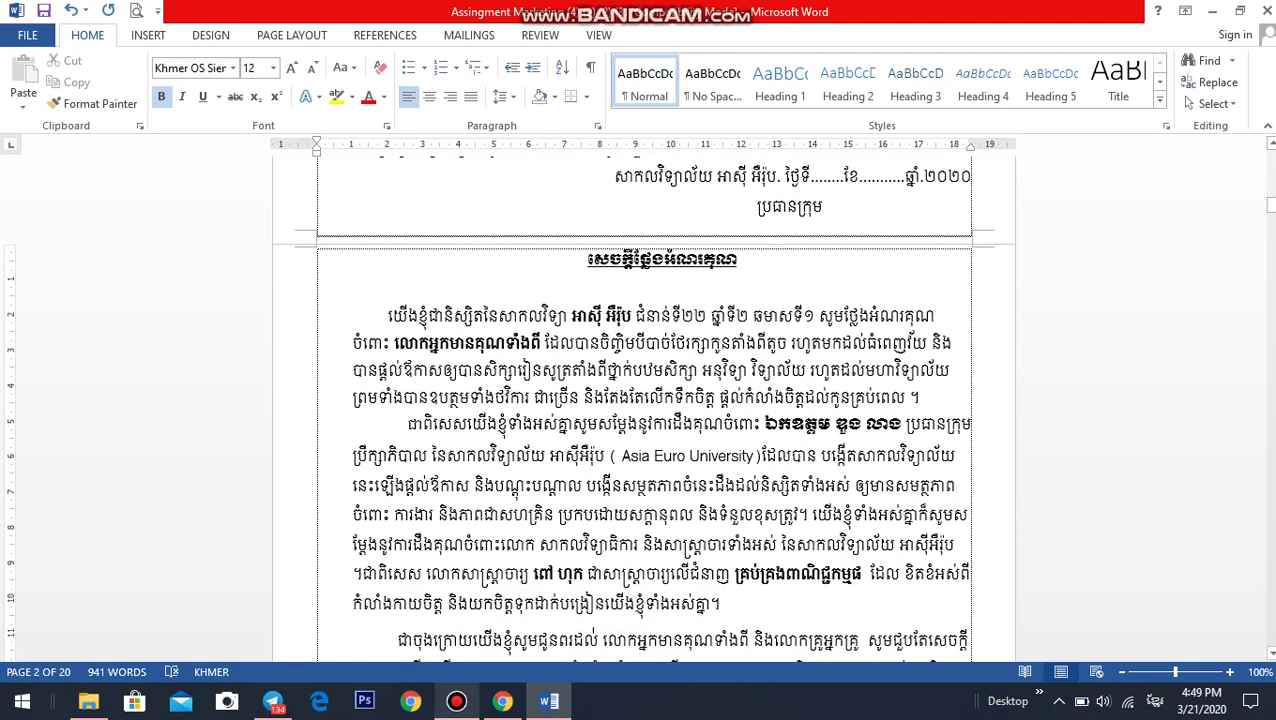
scroll(643, 410, "down", 4)
scroll(643, 410, "down", 3)
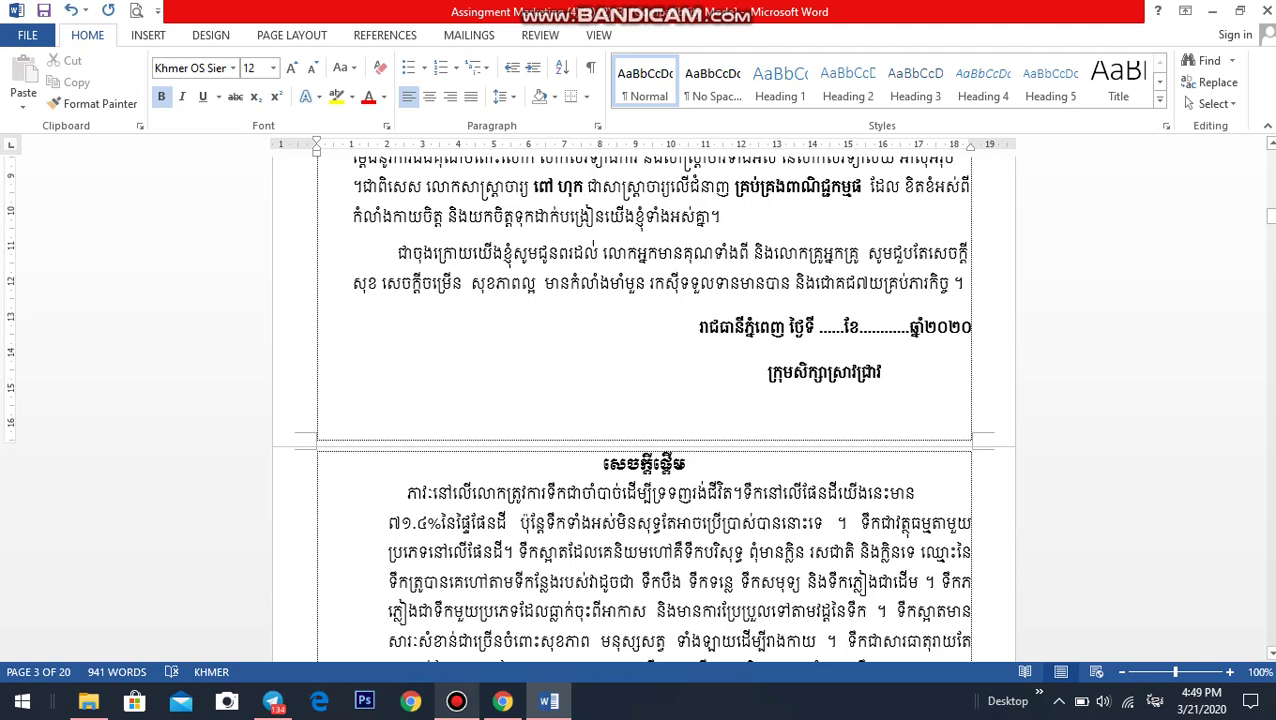
left_click(325, 420)
key("ctrl+shift+n")
Insert a Next Page section break before the introduction.
left_click(291, 35)
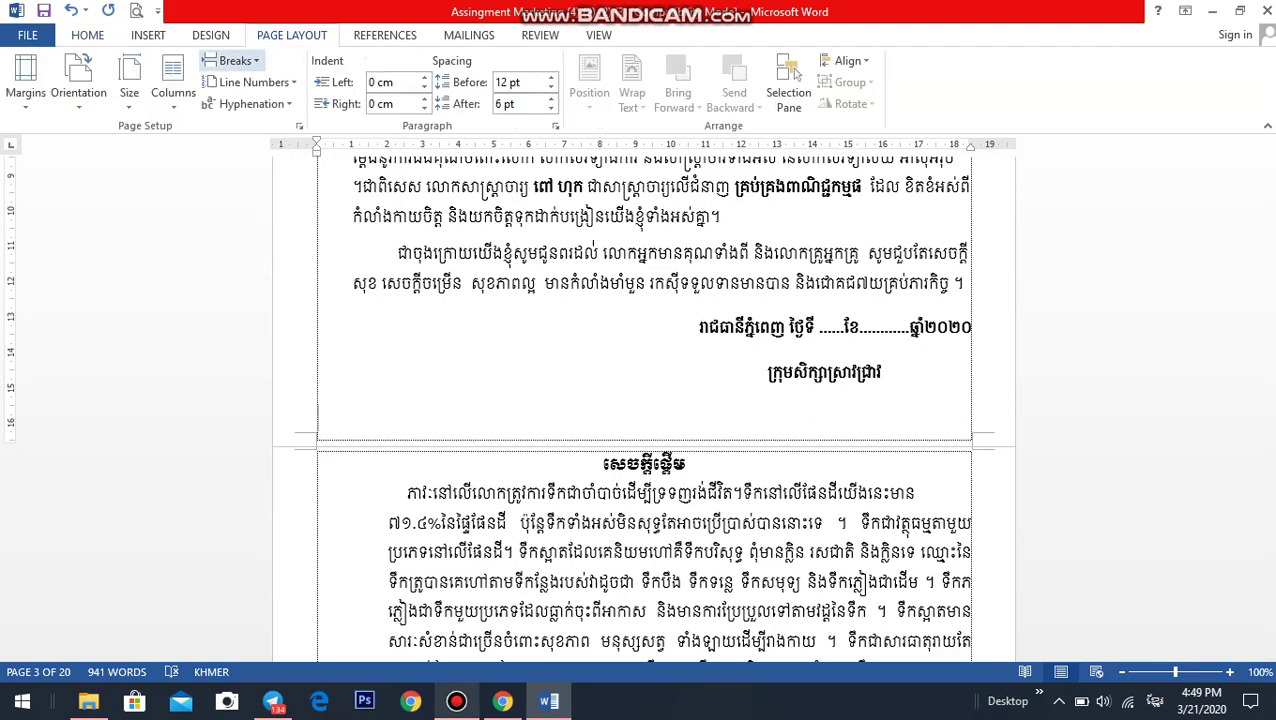
left_click(235, 61)
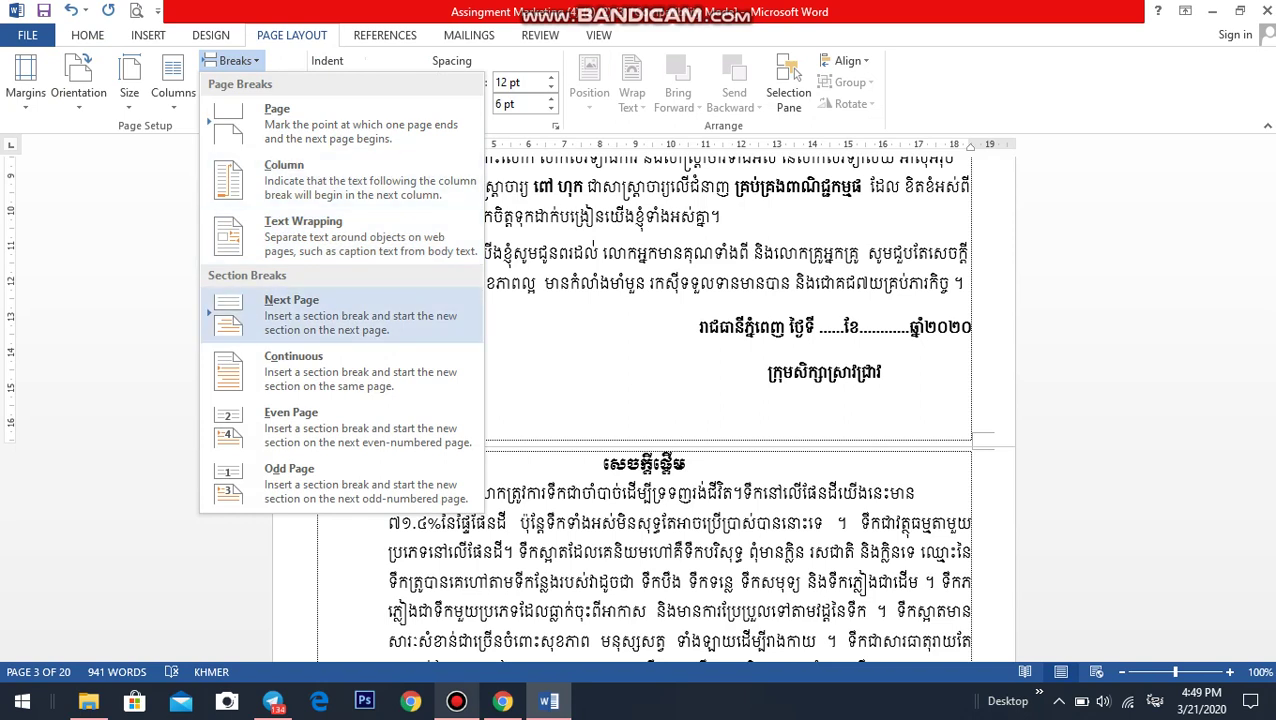
left_click(291, 312)
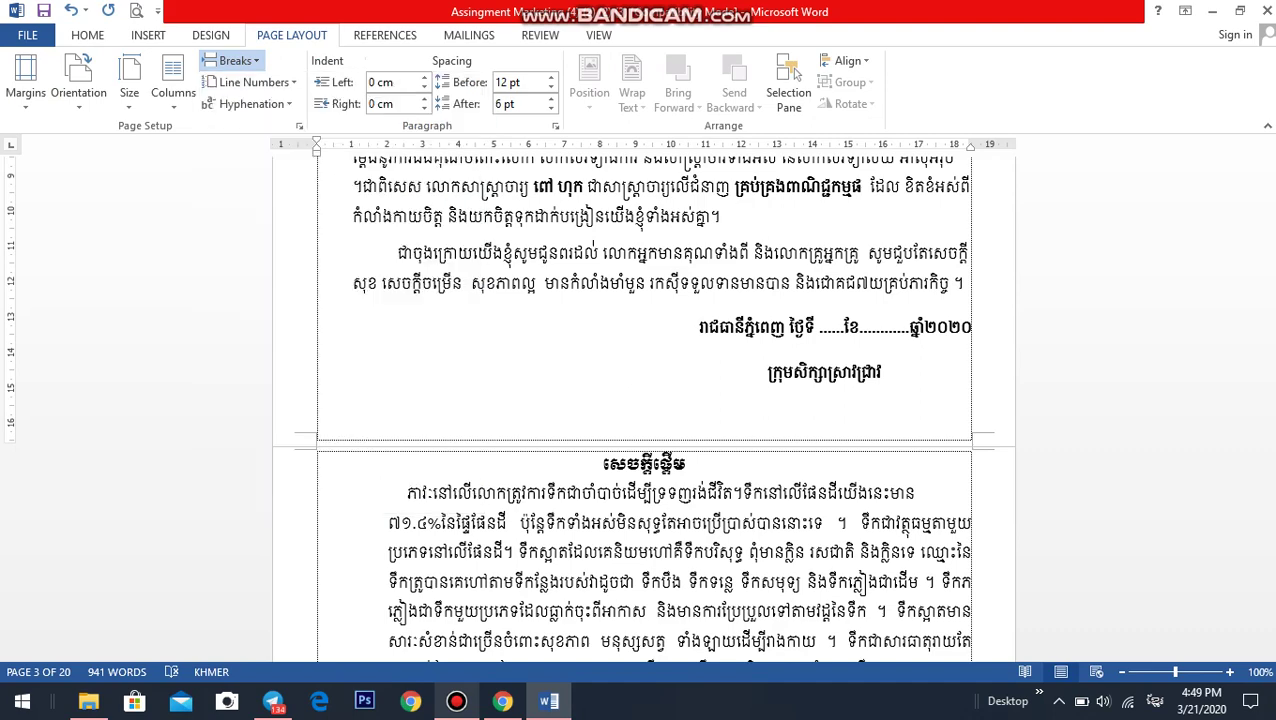
Check the indentation of the date line, signature lines and introduction paragraph.
scroll(644, 408, "down", 2)
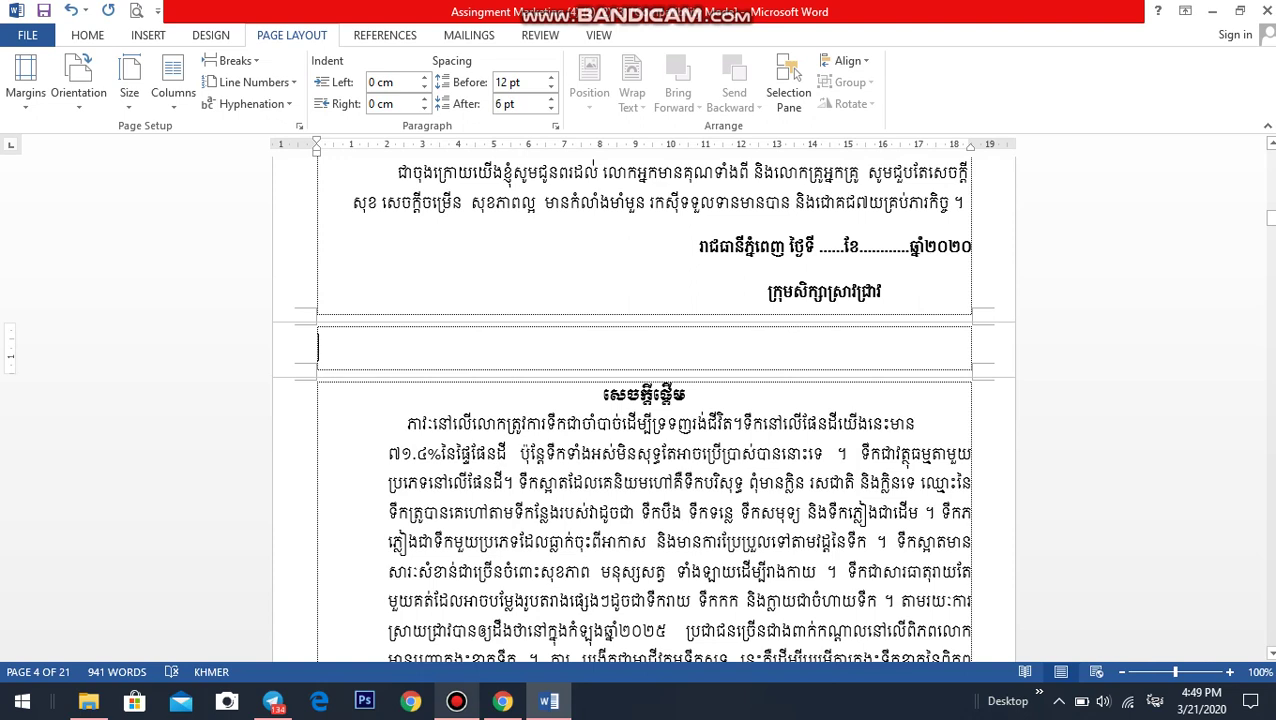
left_click(697, 246)
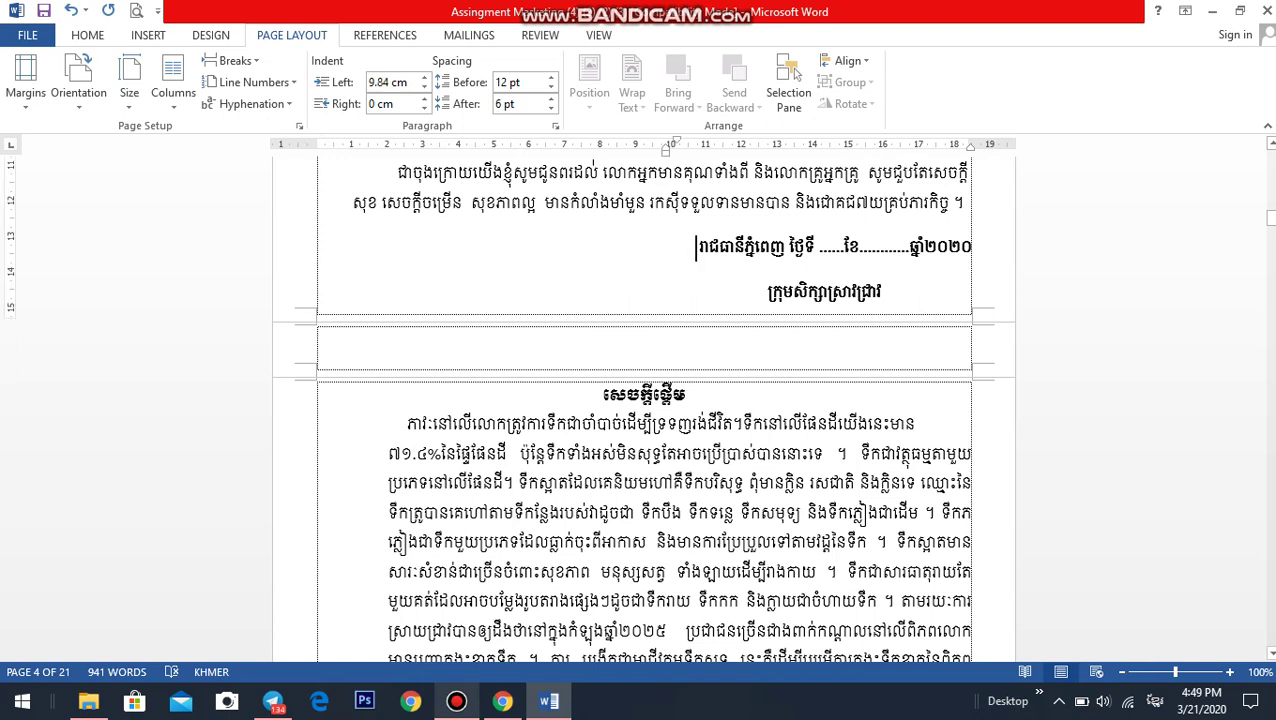
left_click(535, 541)
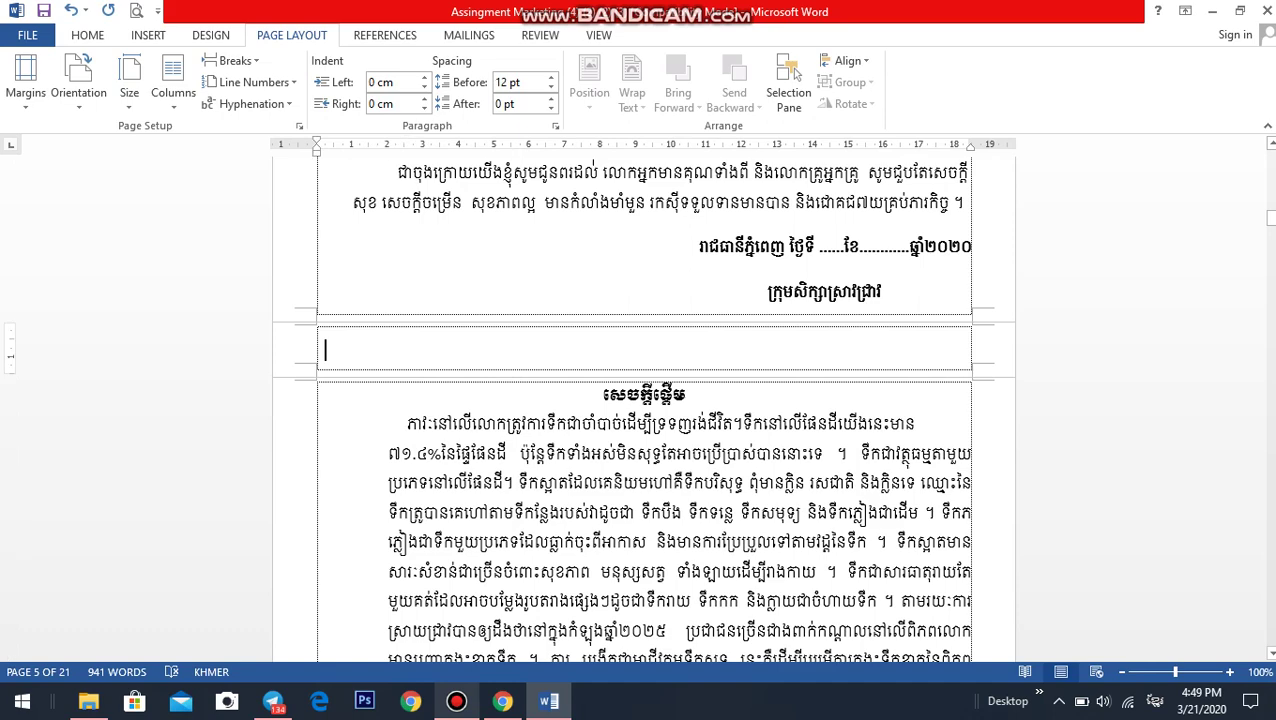
left_click_drag(325, 349, 580, 202)
left_click(544, 454)
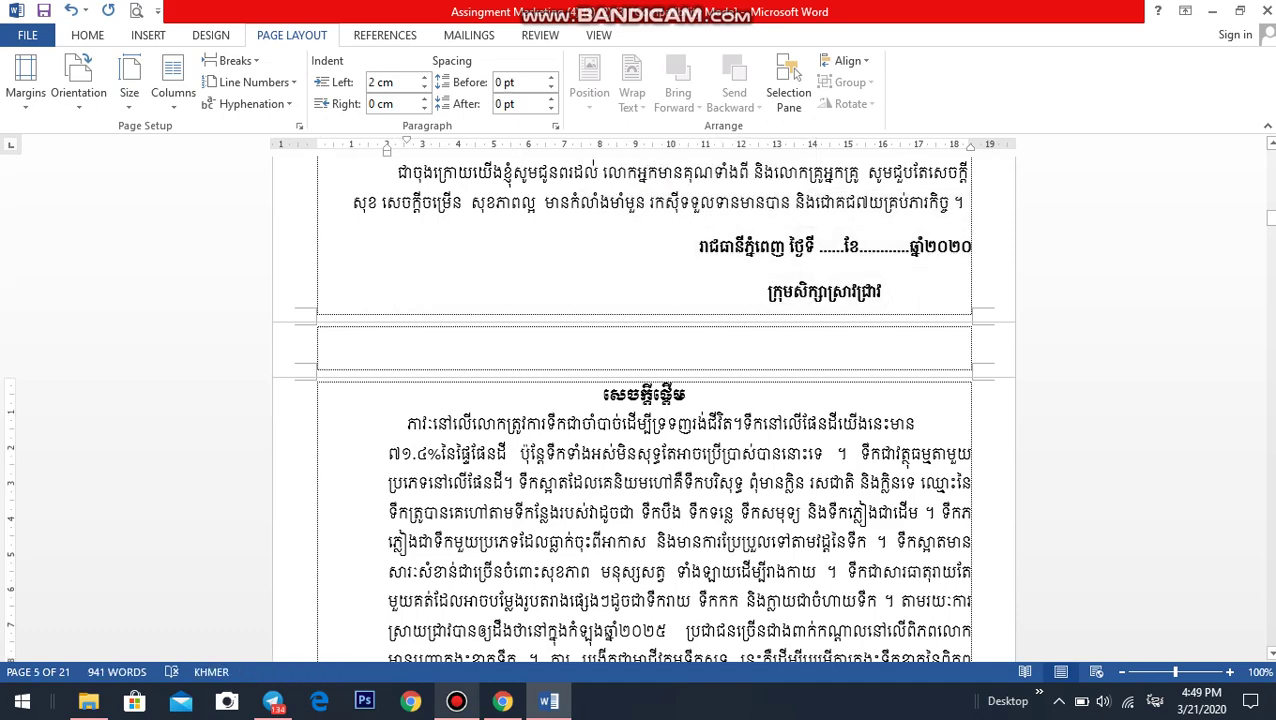
Scroll through the new section 4 pages to review their layout.
scroll(643, 410, "up", 1)
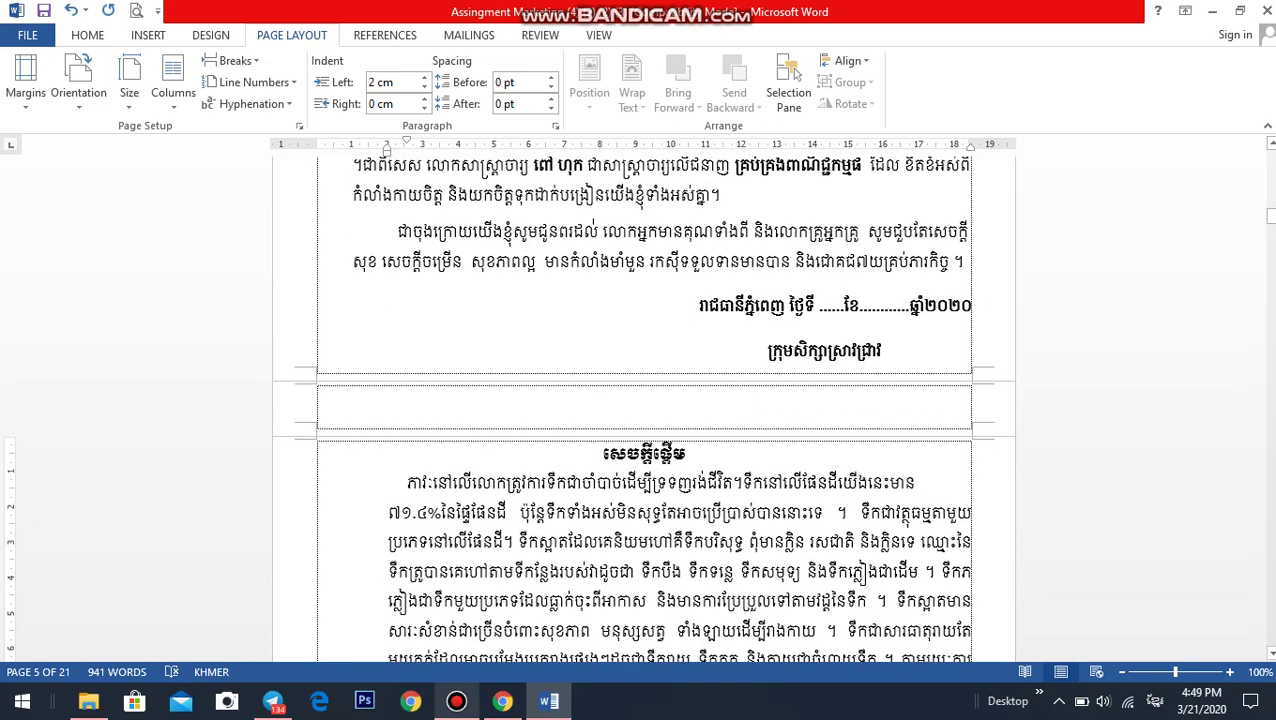
scroll(643, 410, "up", 1)
scroll(643, 410, "down", 2)
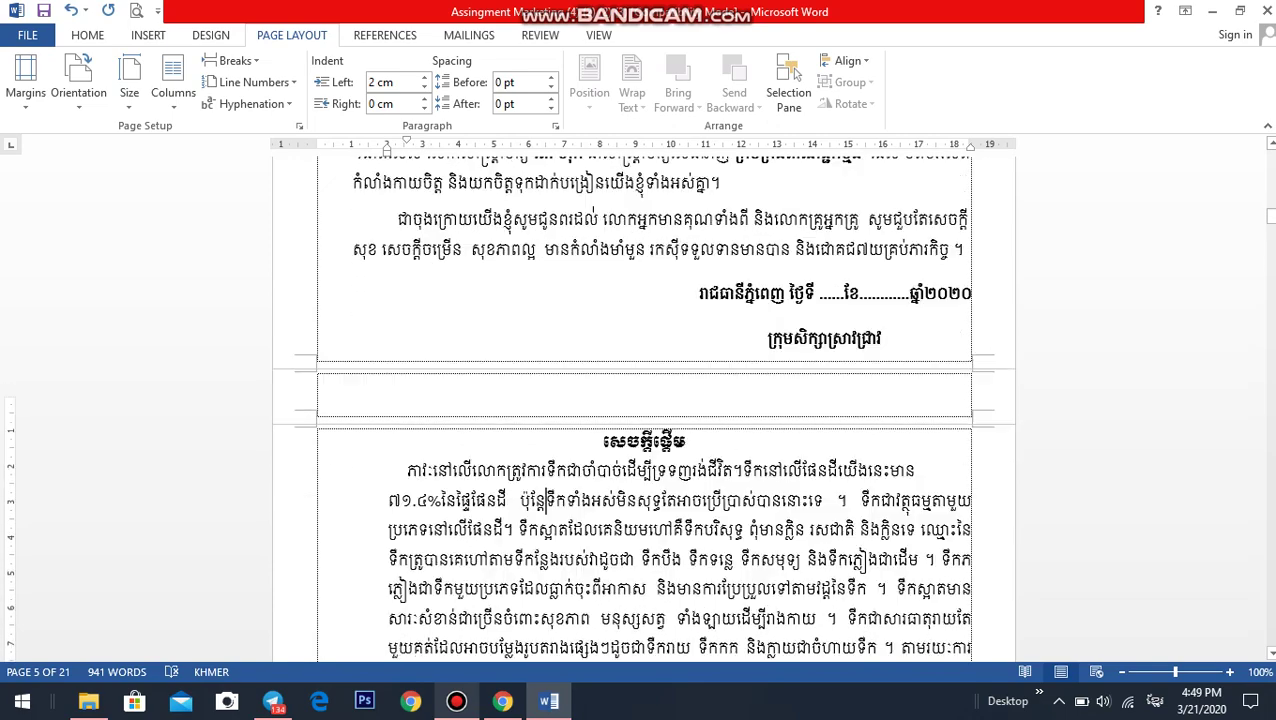
scroll(643, 410, "down", 1)
scroll(643, 410, "down", 1)
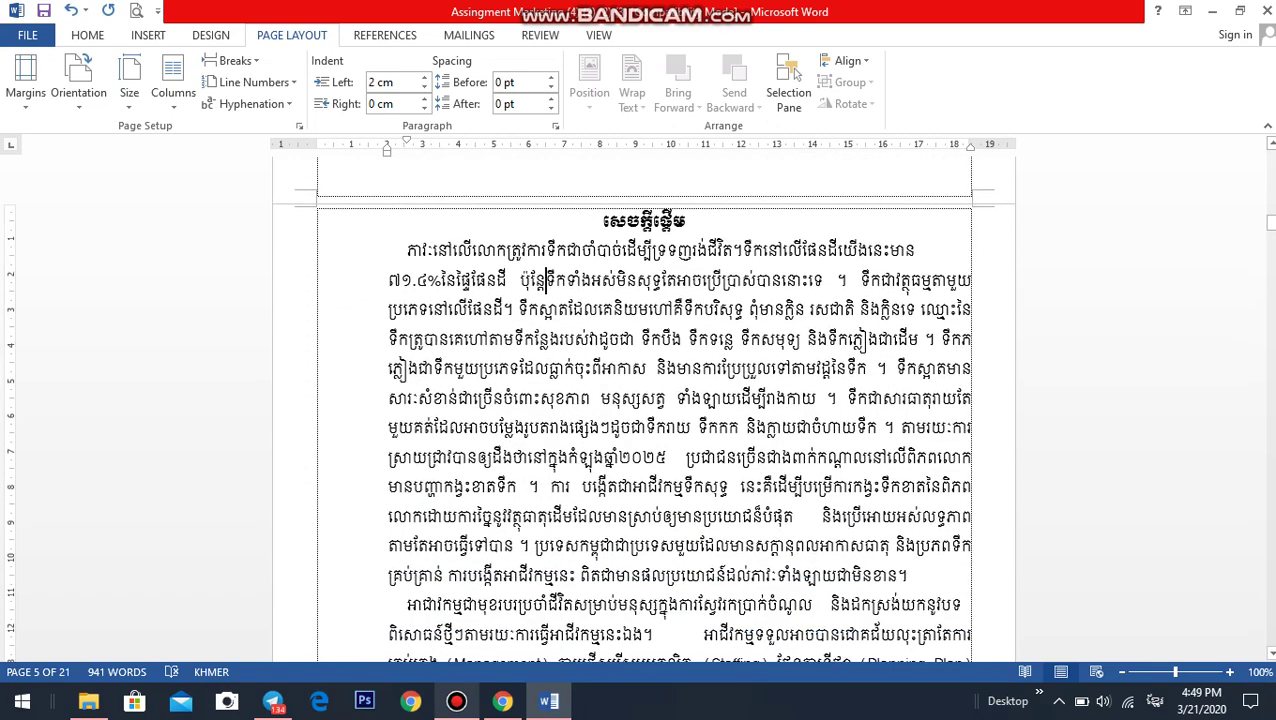
scroll(643, 410, "down", 1)
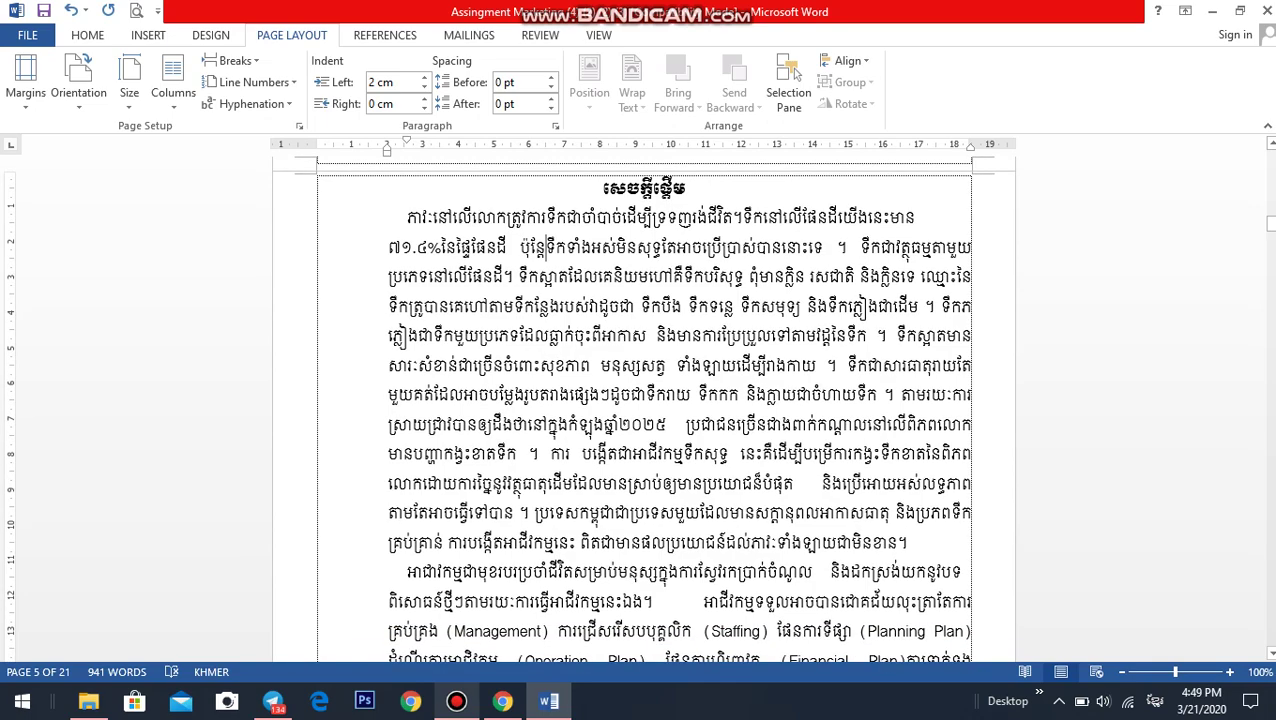
scroll(643, 410, "up", 2)
scroll(643, 410, "up", 3)
scroll(643, 410, "down", 2)
scroll(643, 410, "down", 2)
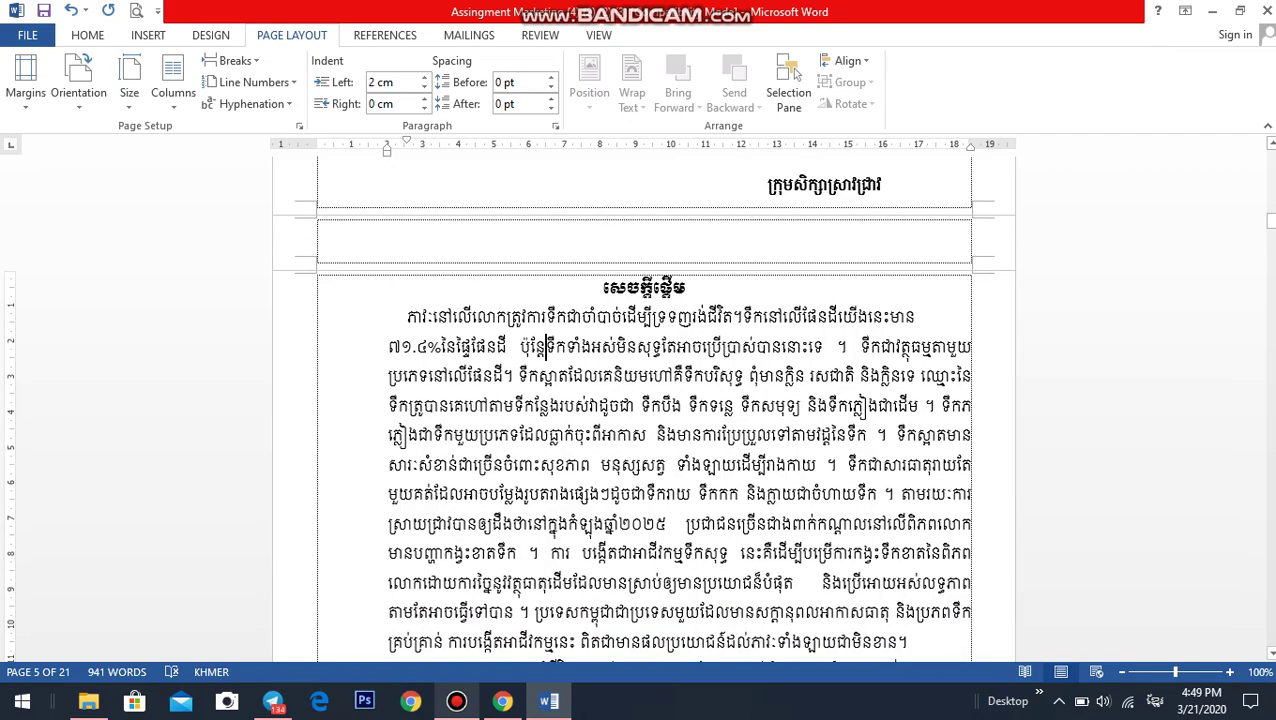
scroll(643, 410, "up", 1)
scroll(643, 410, "down", 5)
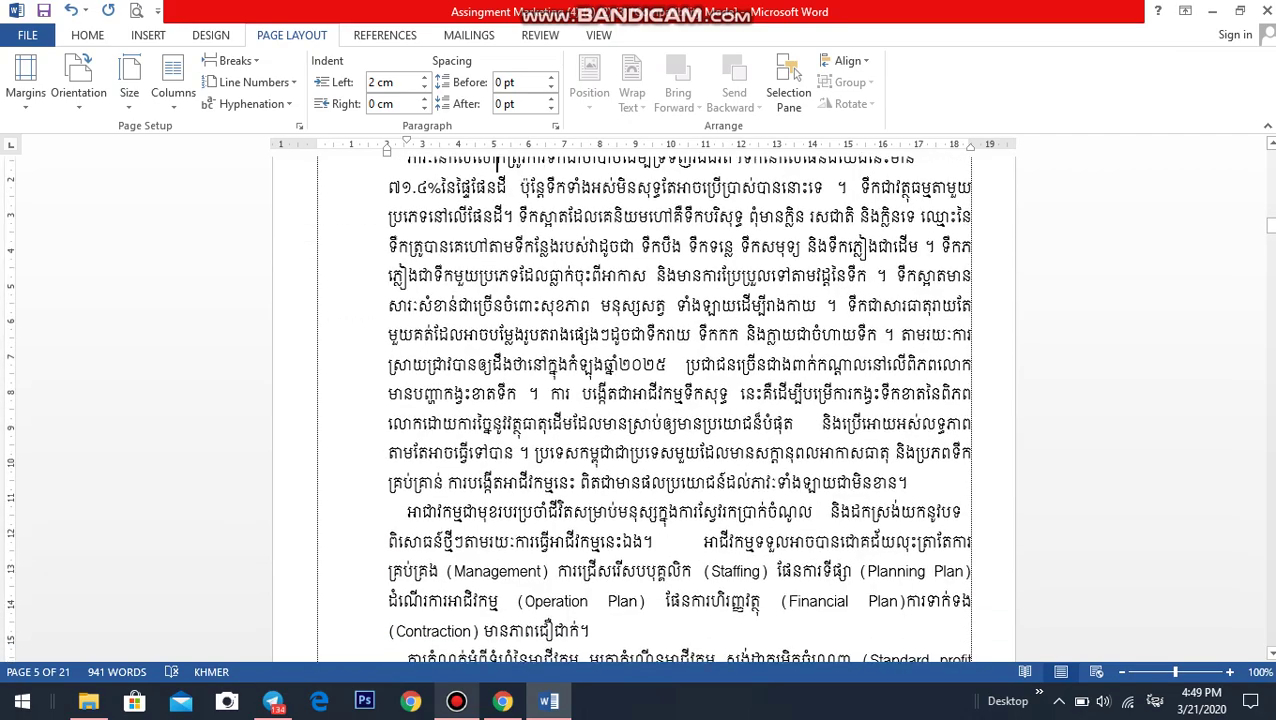
scroll(643, 410, "up", 6)
scroll(643, 410, "up", 1)
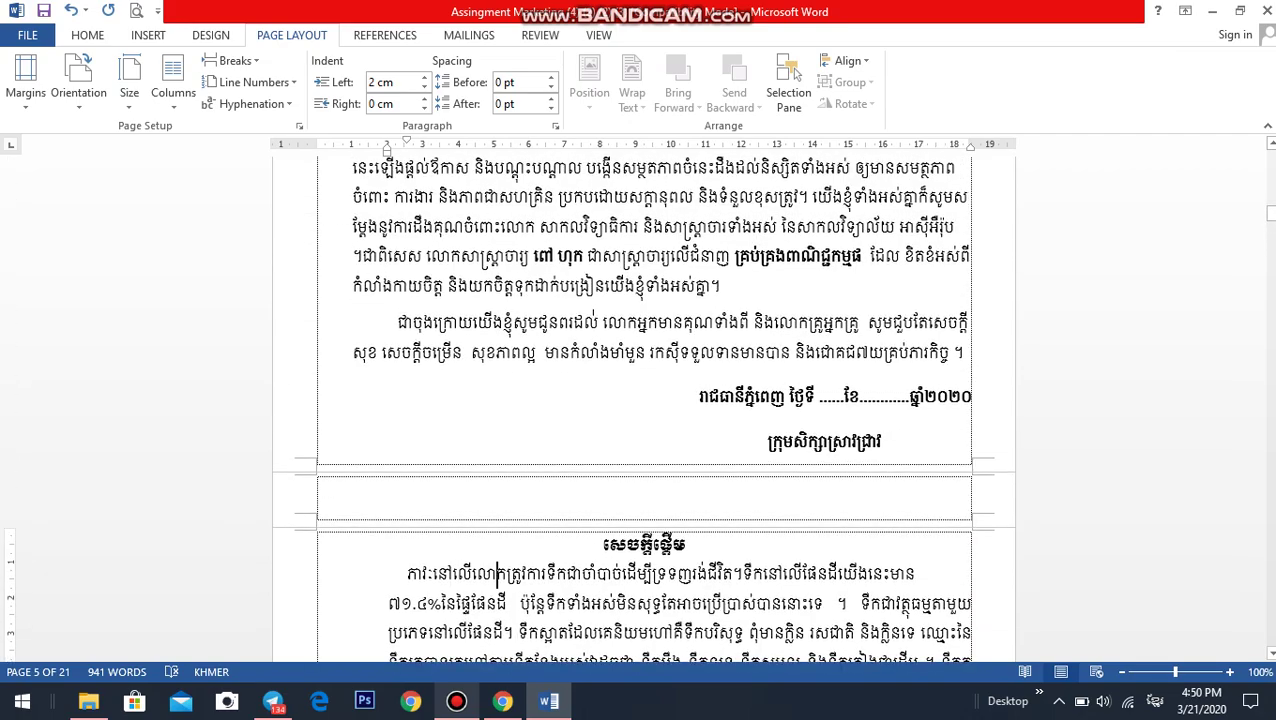
scroll(643, 410, "down", 7)
scroll(643, 410, "down", 4)
scroll(643, 410, "down", 6)
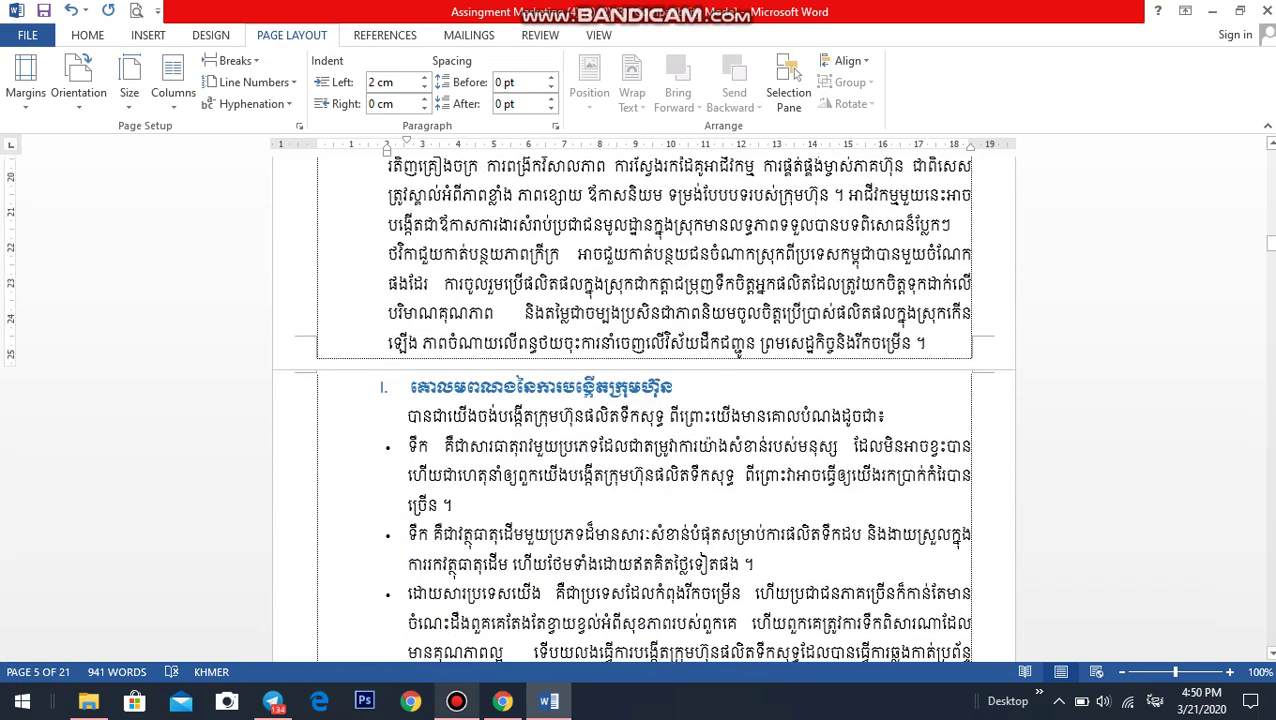
scroll(643, 407, "up", 5)
scroll(643, 407, "up", 2)
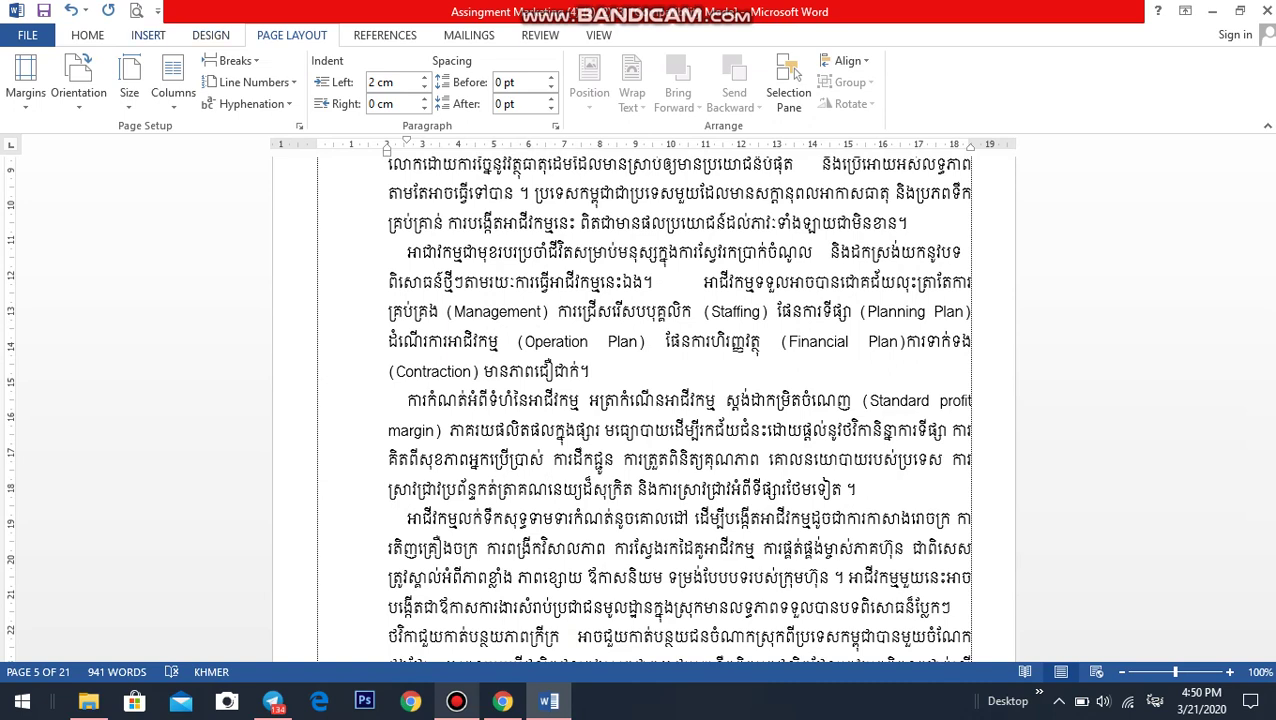
scroll(796, 75, "up", 2)
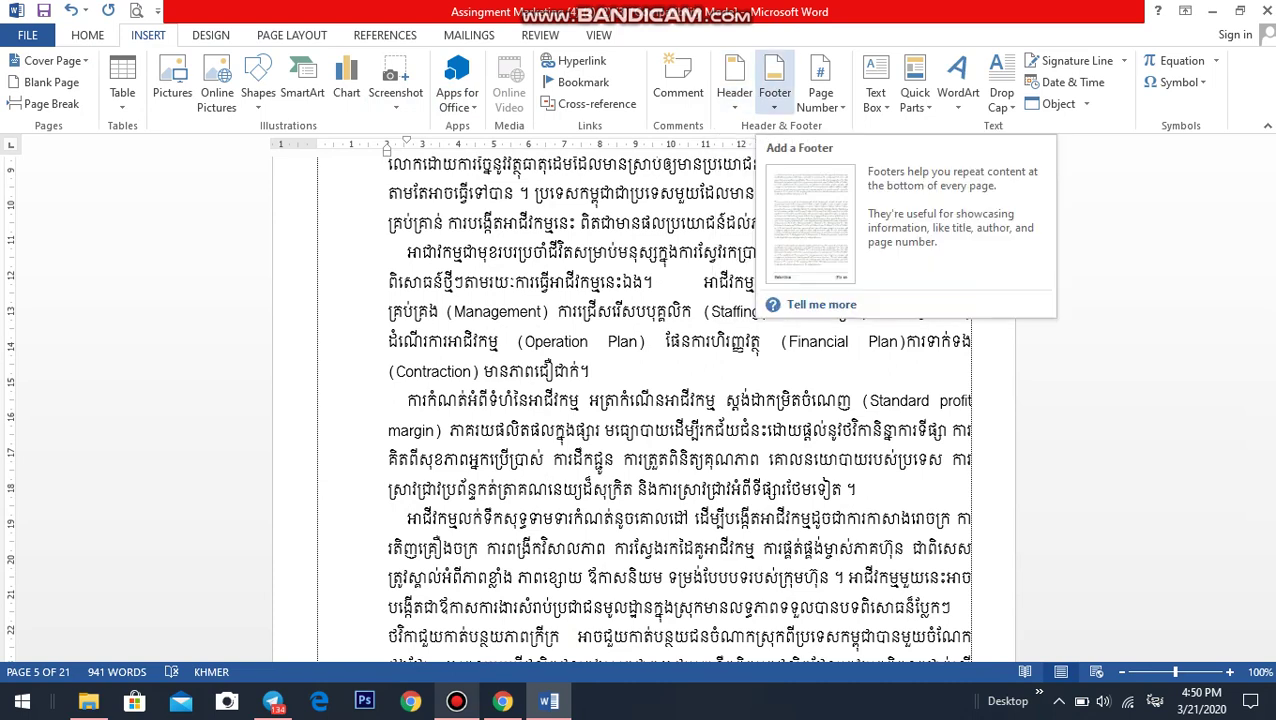
Insert the Blank (Three Columns) footer design into section 4.
scroll(680, 400, "up", 1)
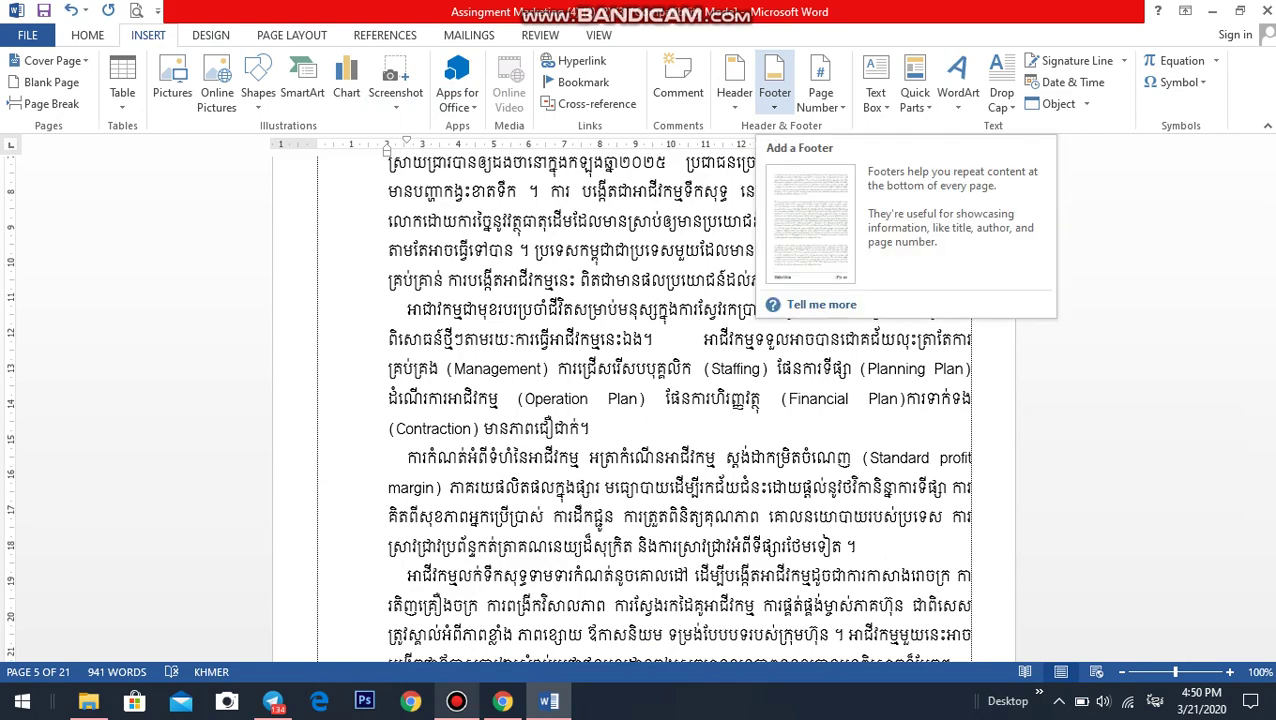
scroll(640, 400, "down", 1)
scroll(640, 400, "down", 3)
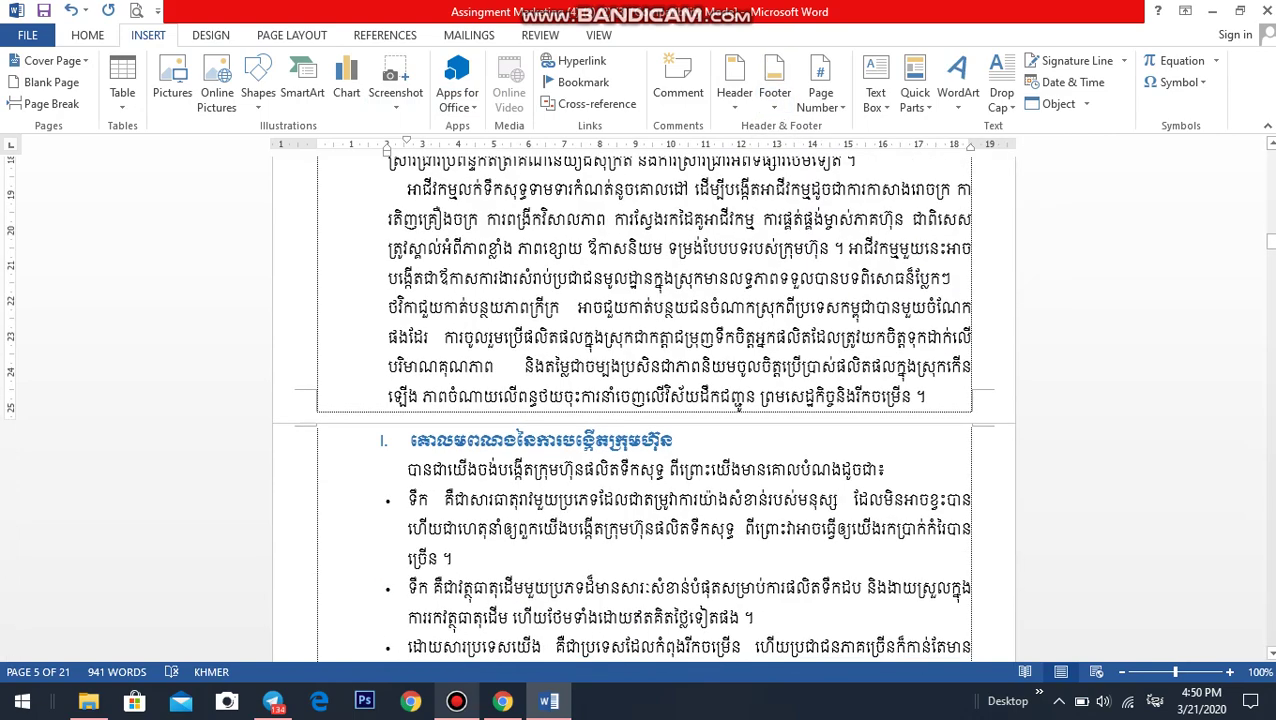
scroll(640, 400, "up", 2)
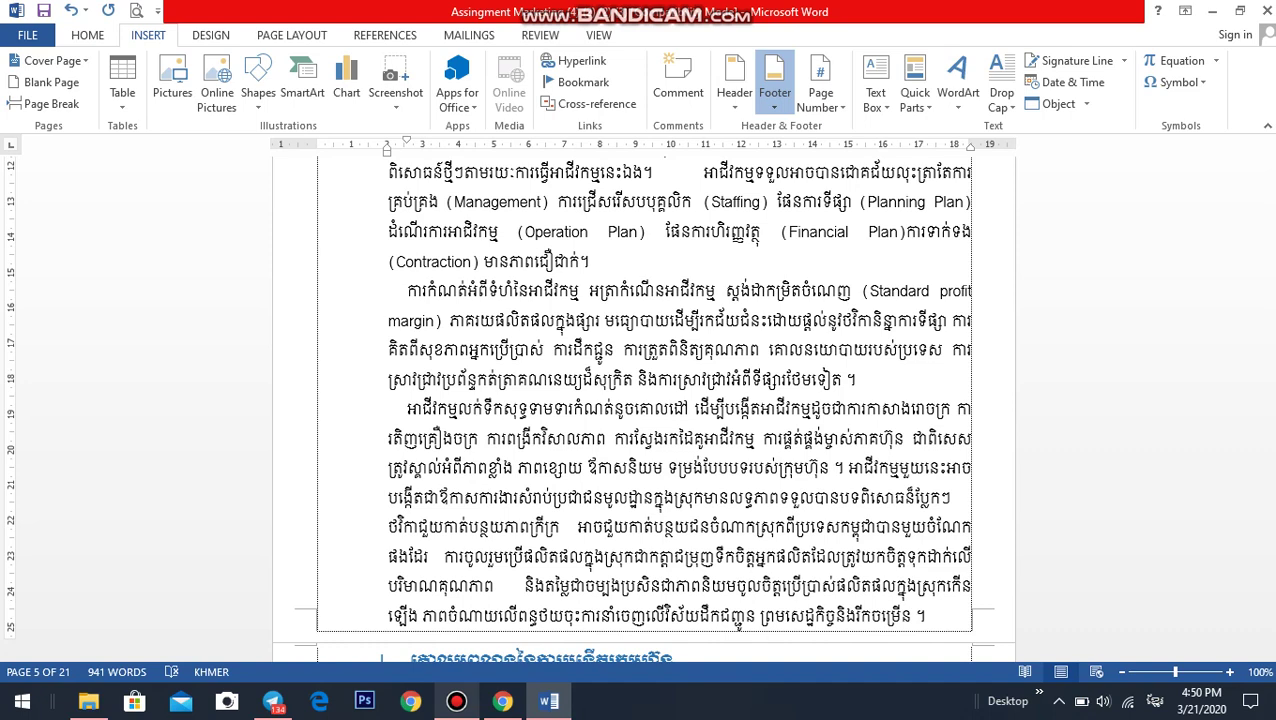
left_click(774, 85)
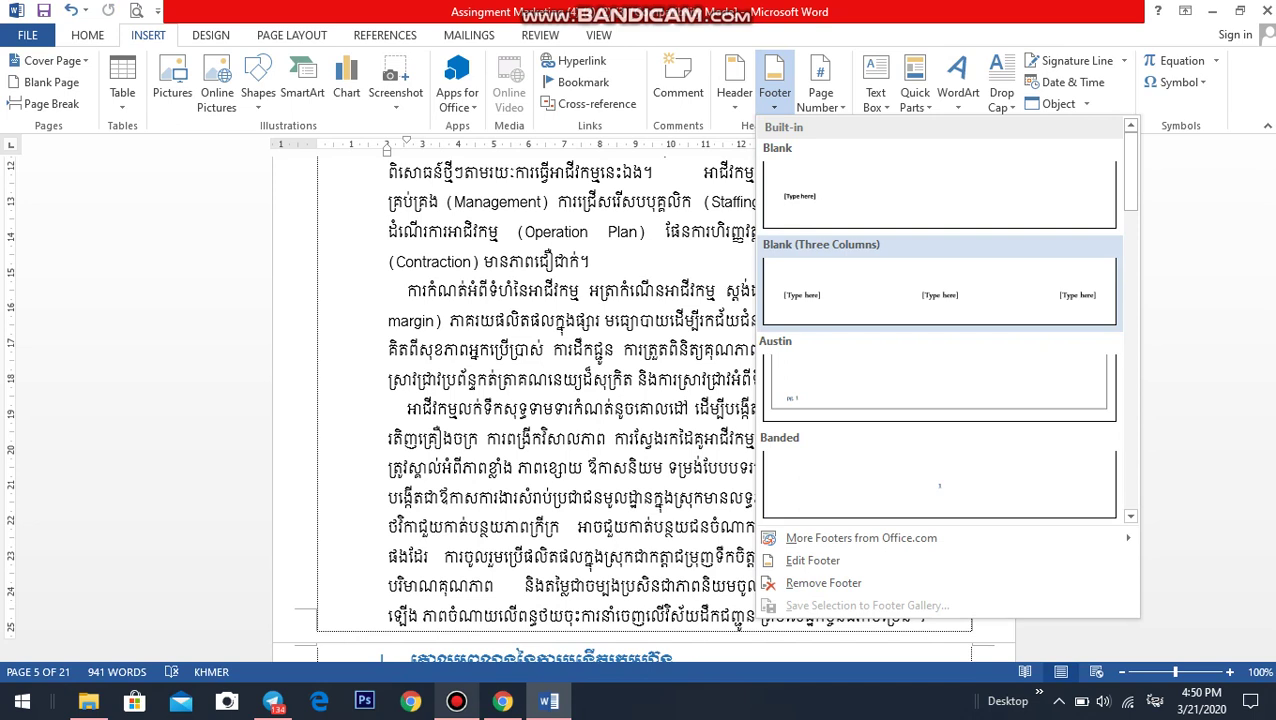
key("Escape")
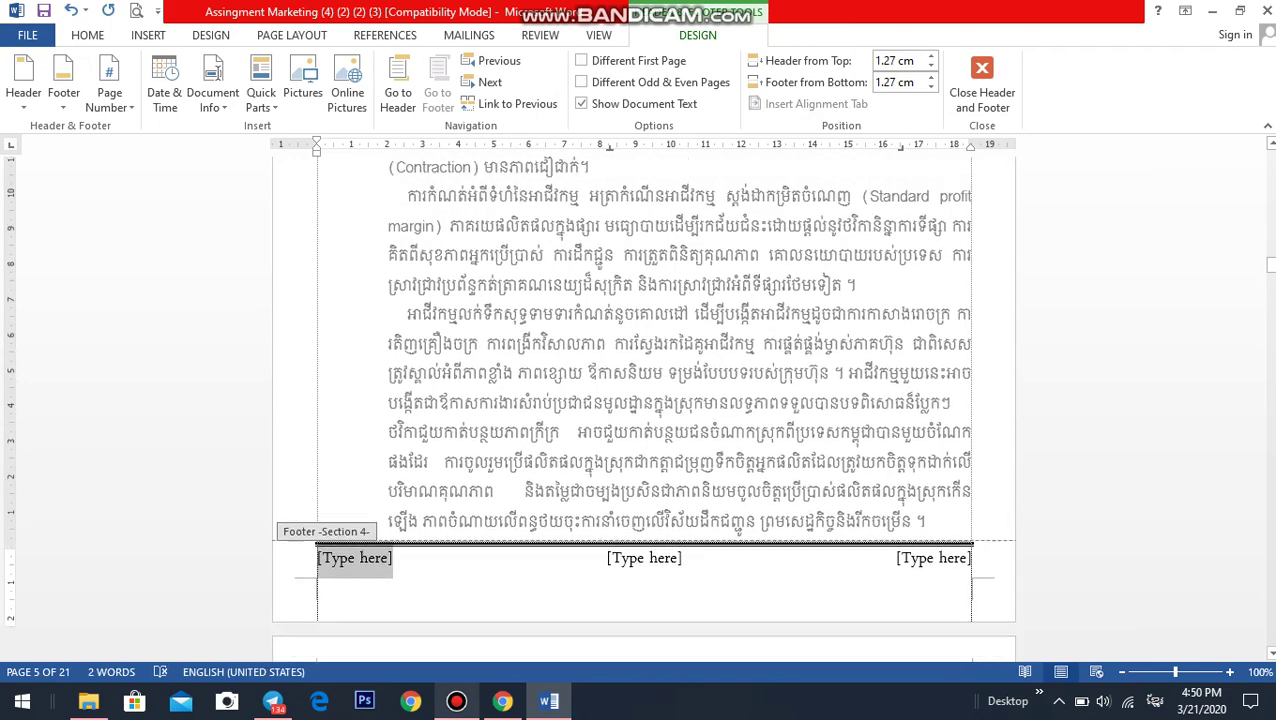
Select the left [Type here] placeholder in the section 4 footer.
scroll(643, 408, "down", 2)
left_click(933, 443)
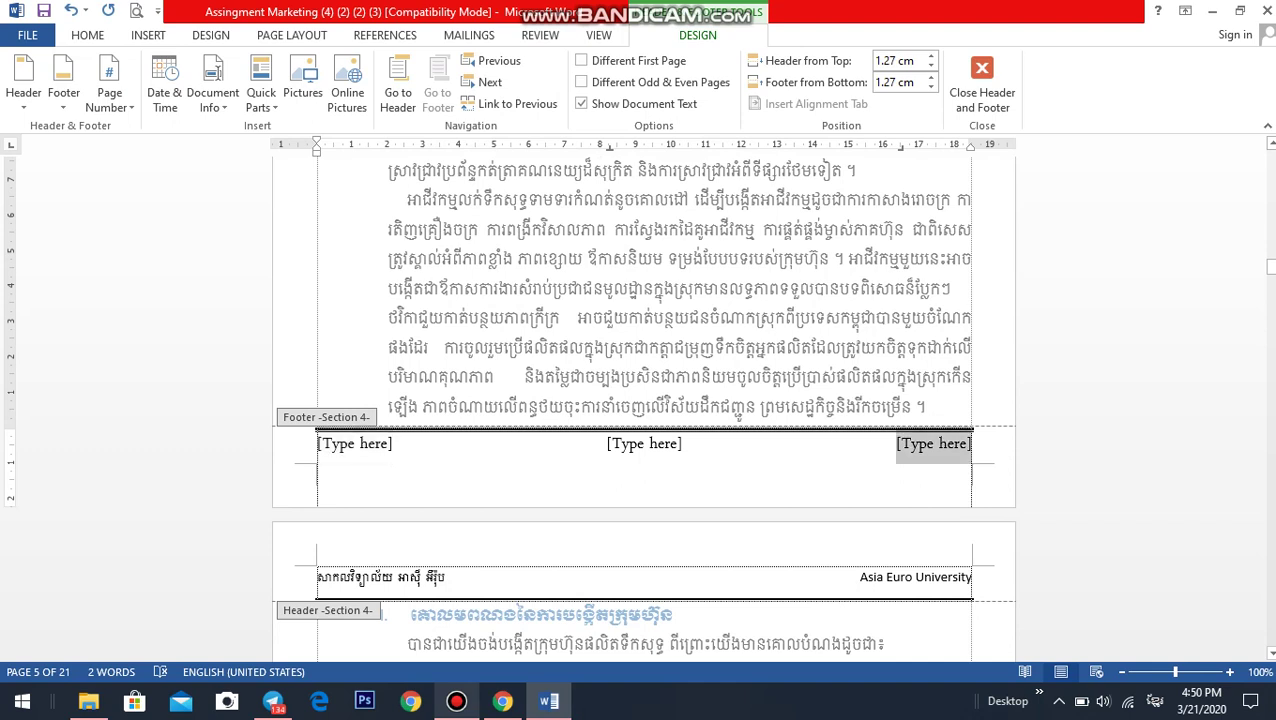
left_click(354, 443)
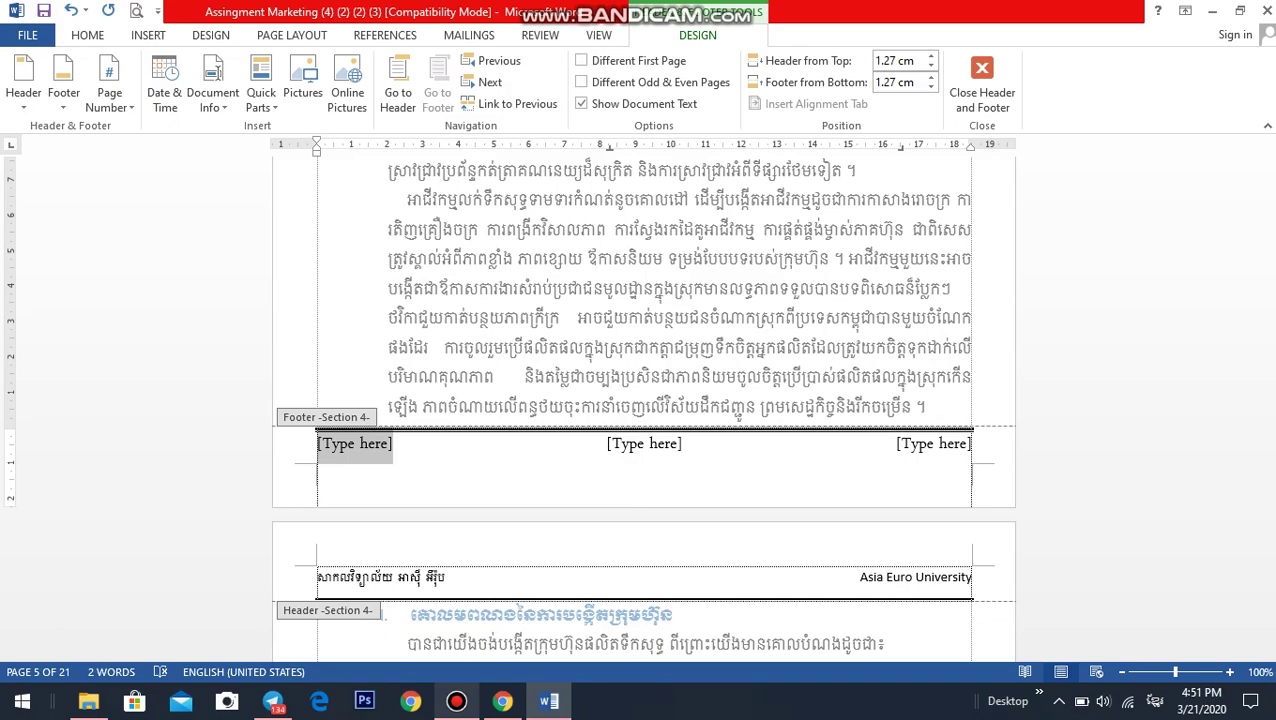
scroll(643, 400, "up", 5)
scroll(643, 400, "up", 5)
scroll(643, 400, "up", 5)
scroll(643, 400, "up", 2)
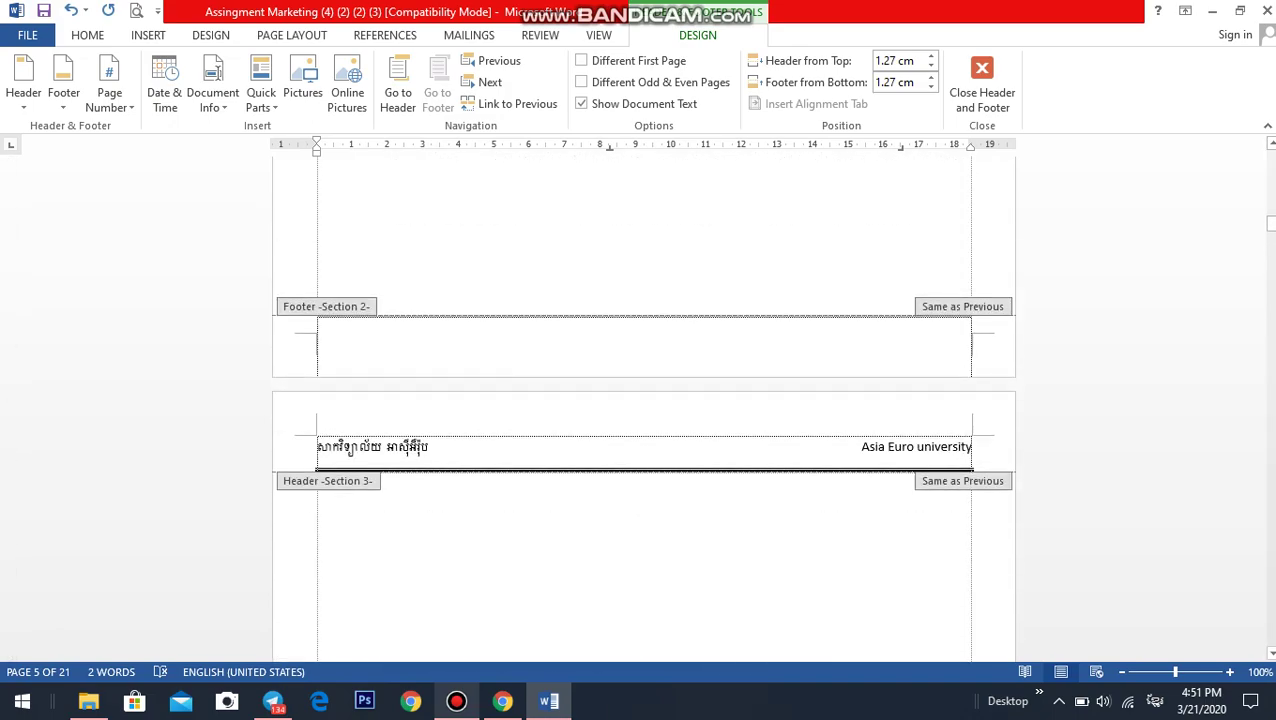
scroll(643, 400, "down", 5)
scroll(643, 400, "down", 5)
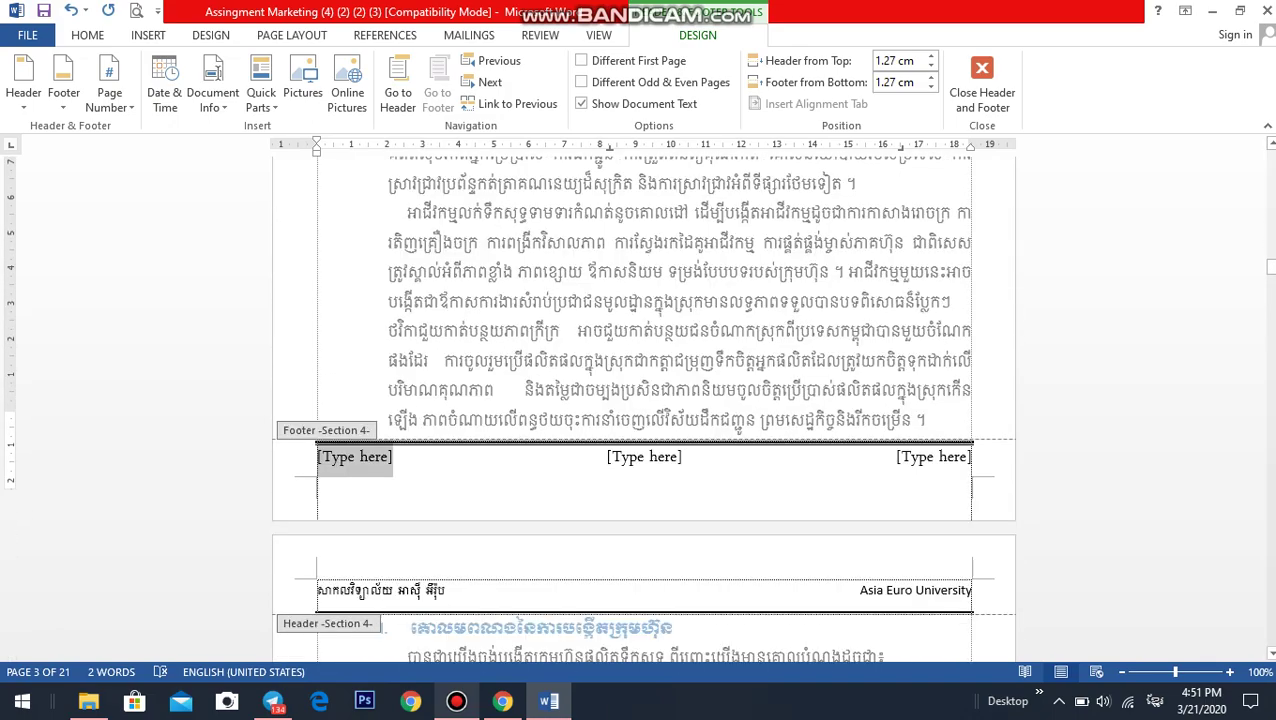
scroll(643, 400, "down", 5)
Replace the placeholder with the Khmer text គ្រប់គ្រងម៉ាឃីទីង.
key("Delete")
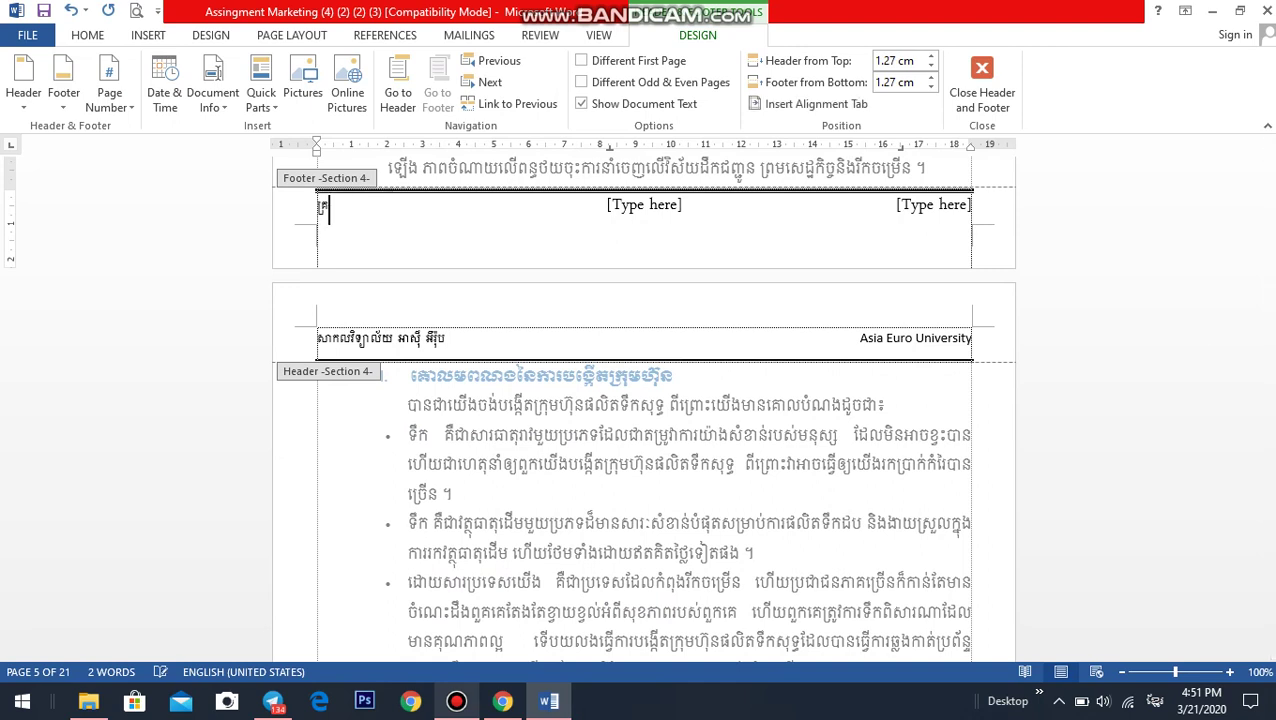
type("គ្រប់")
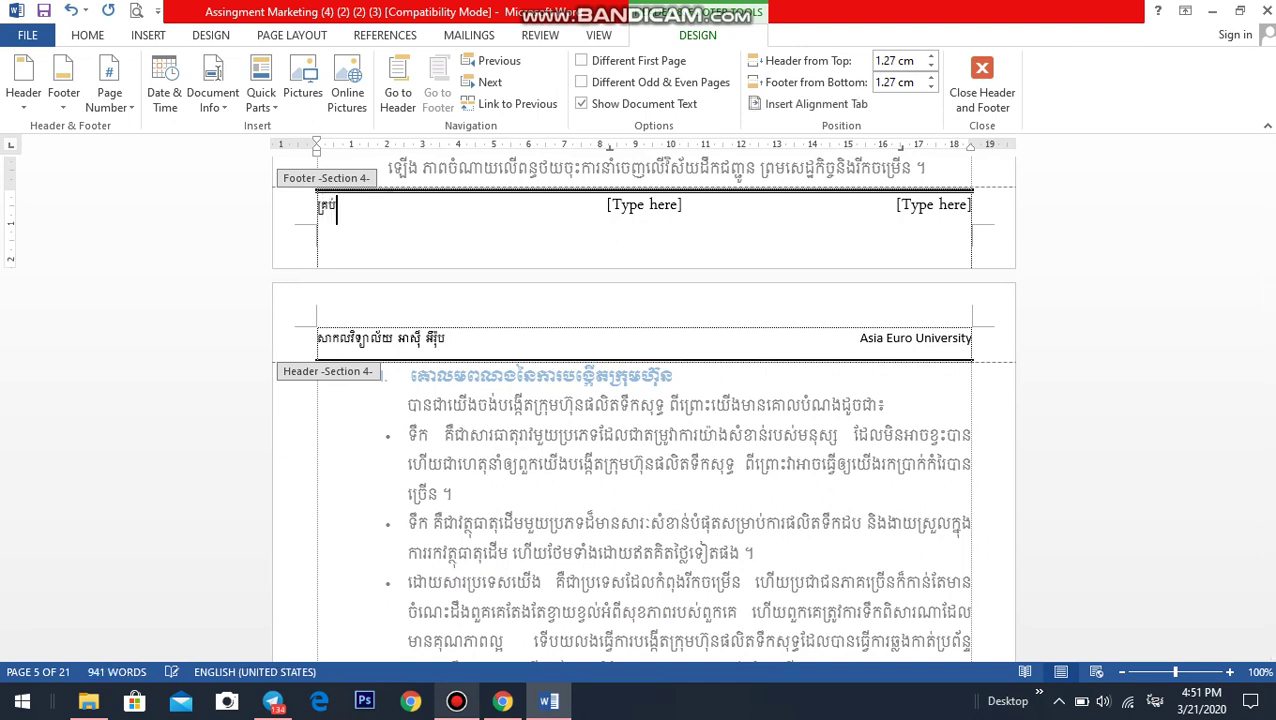
type("គ្រង")
key("BackSpace")
key("BackSpace")
key("BackSpace")
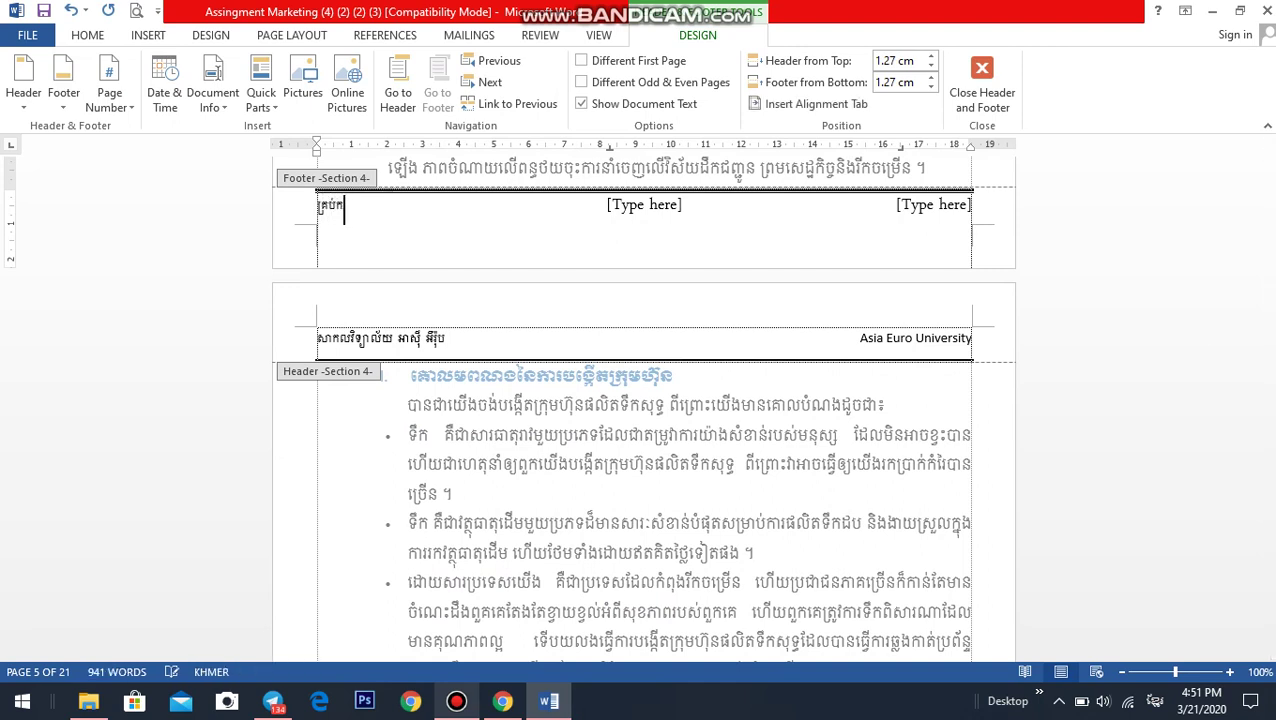
type("្រ")
type("ហ")
key("BackSpace")
type("ងម")
type("ា")
type("យ")
type("ីធី")
key("BackSpace")
key("BackSpace")
type("ទឹង")
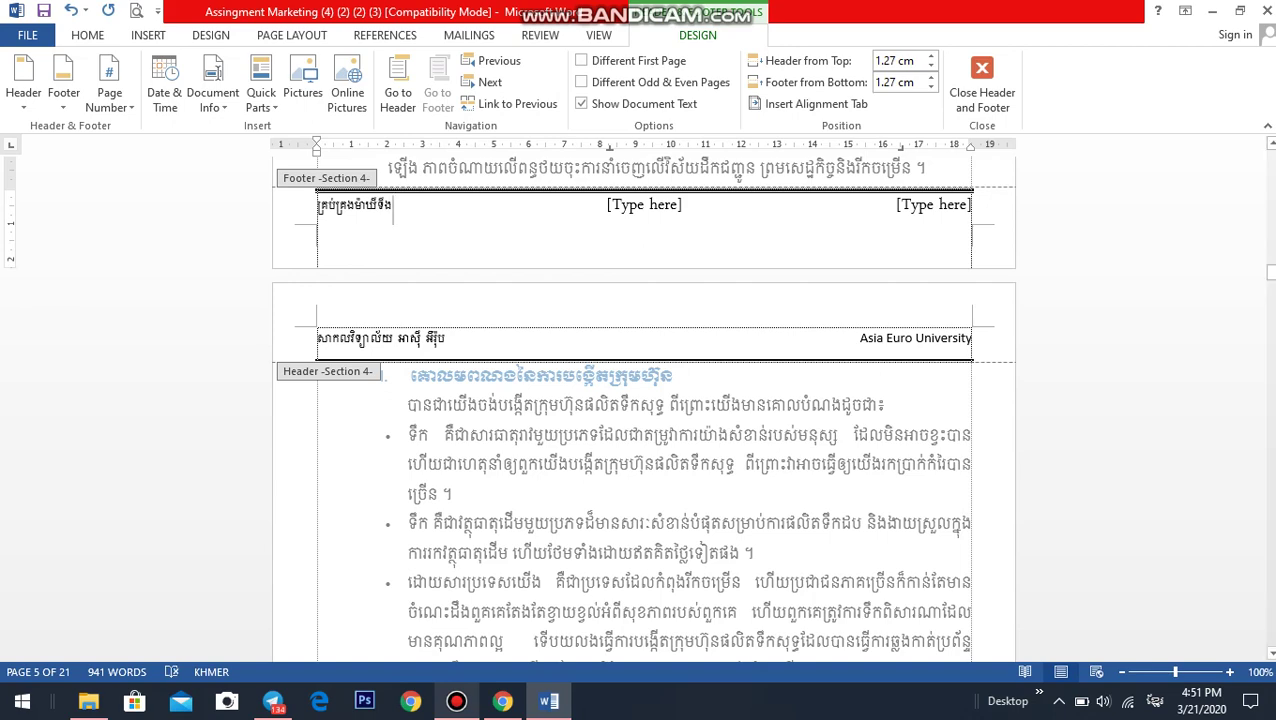
scroll(644, 410, "up", 5)
scroll(644, 410, "up", 1)
scroll(644, 410, "up", 1)
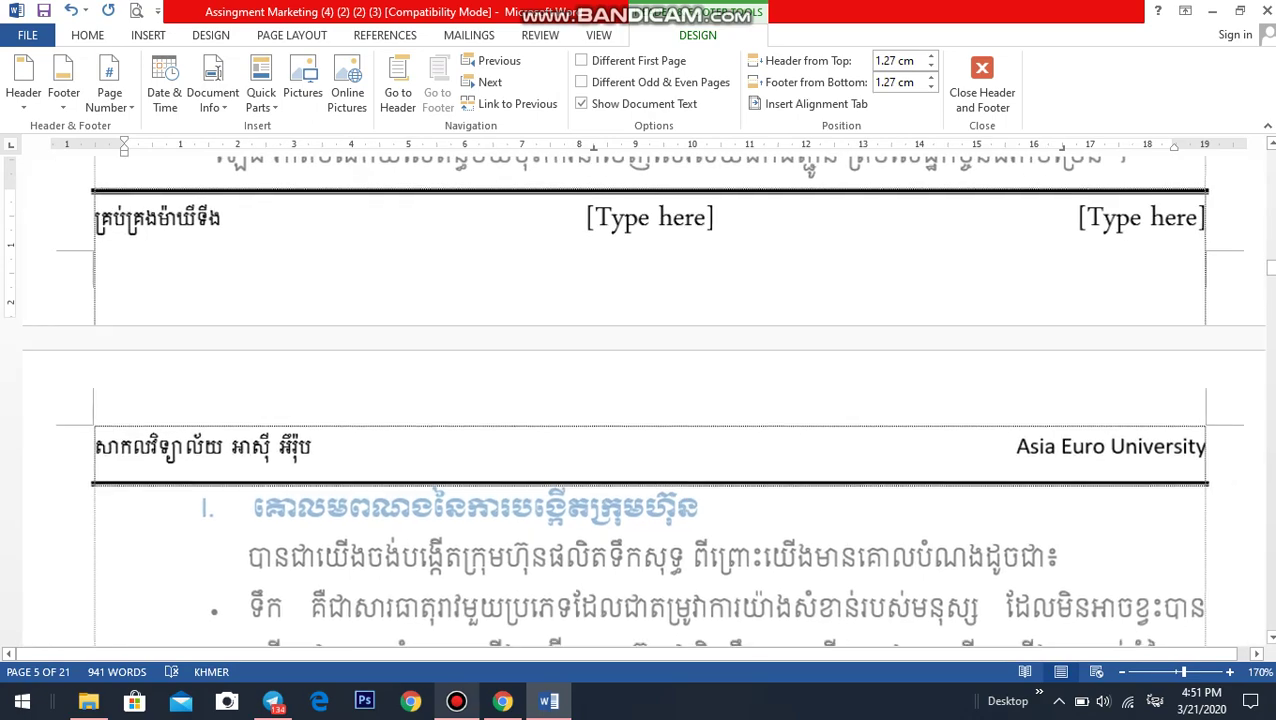
scroll(644, 410, "up", 1)
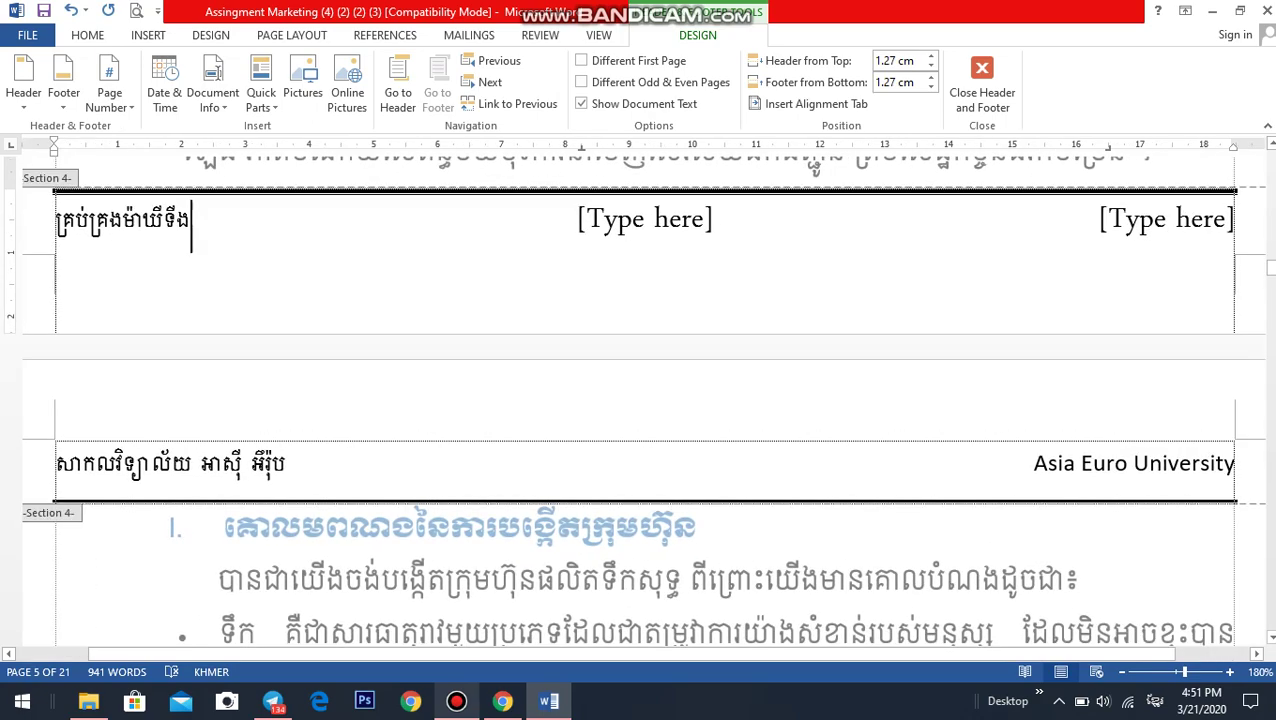
scroll(644, 400, "up", 3)
scroll(644, 400, "down", 2)
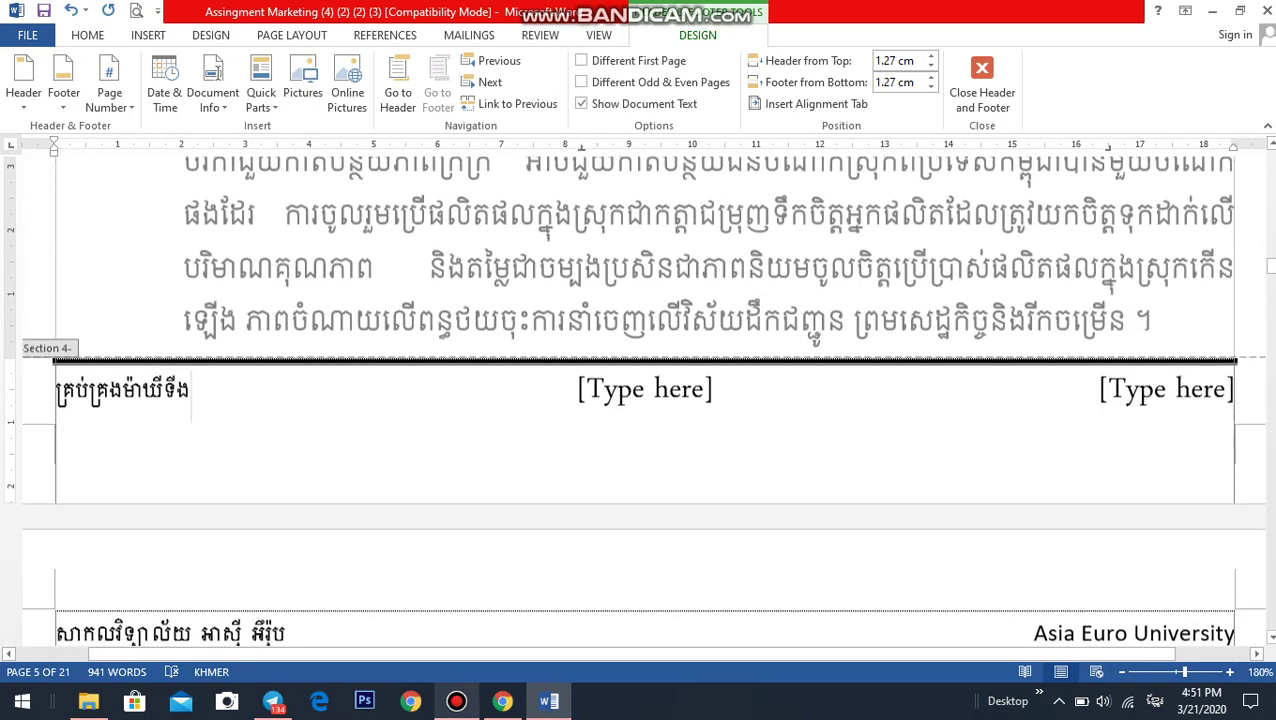
left_click_drag(190, 390, 56, 390)
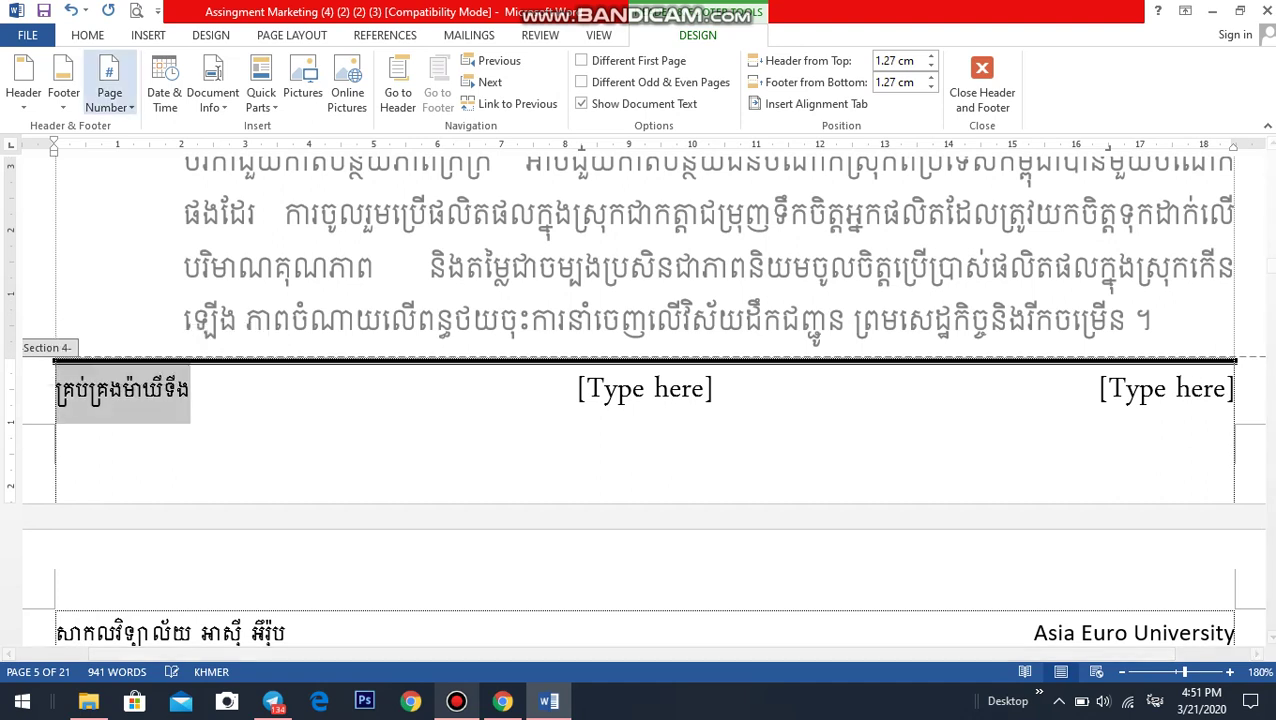
left_click(87, 35)
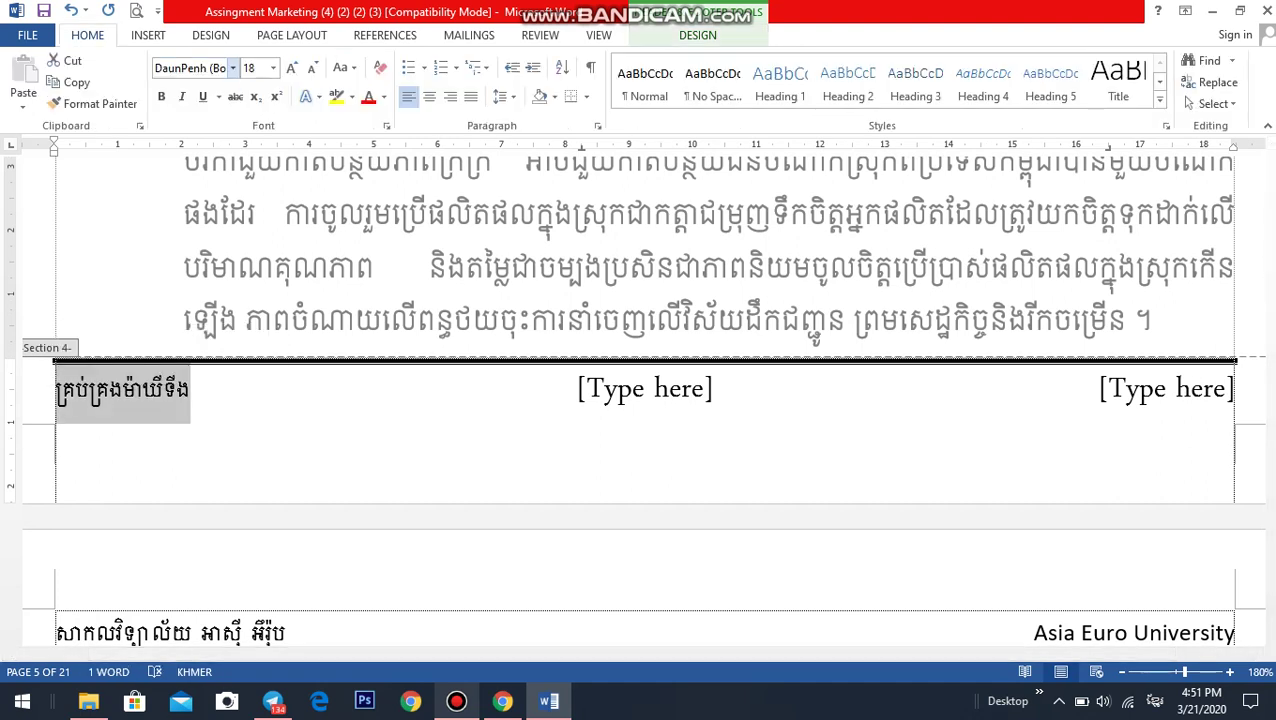
left_click(232, 67)
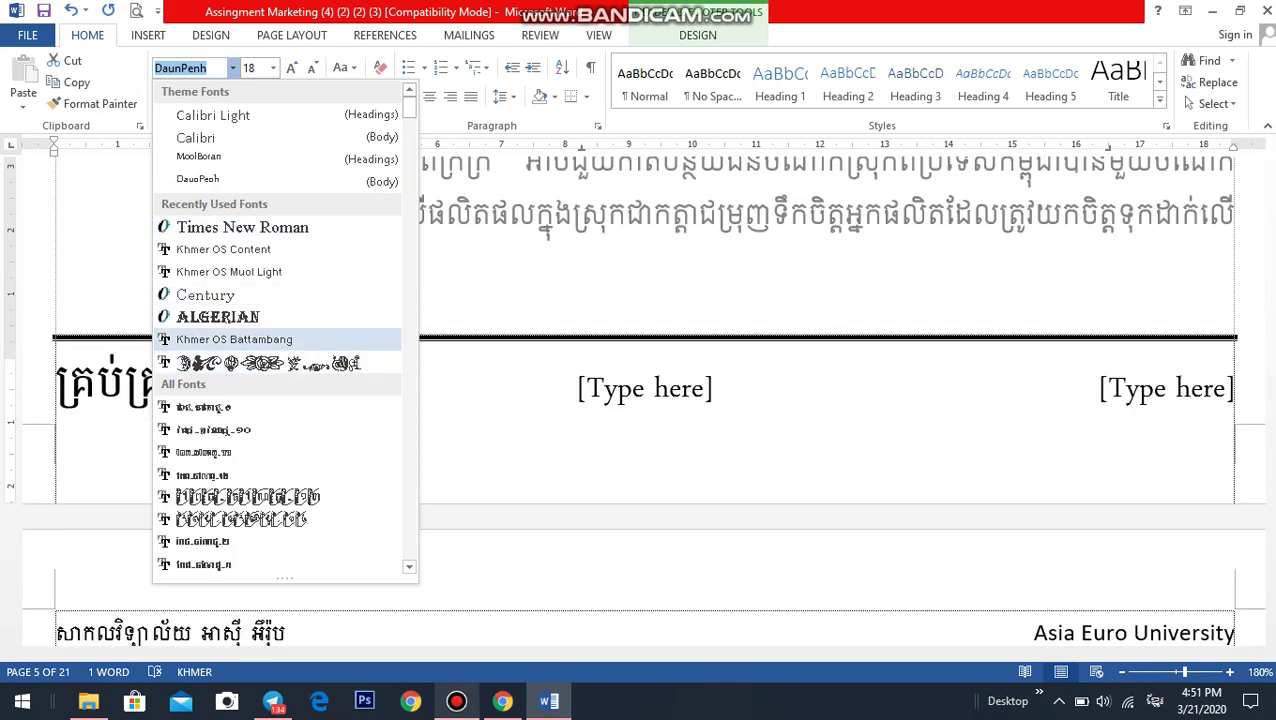
key("Escape")
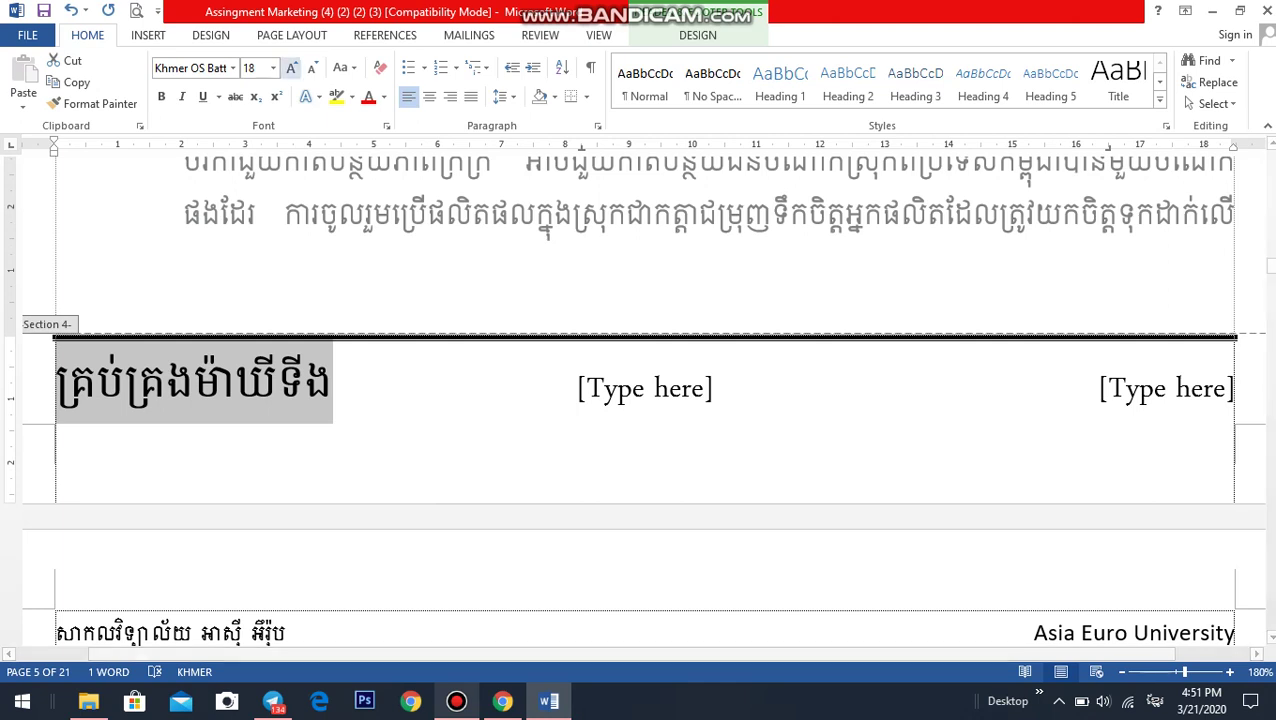
left_click(273, 68)
key("Up")
key("Up")
key("Up")
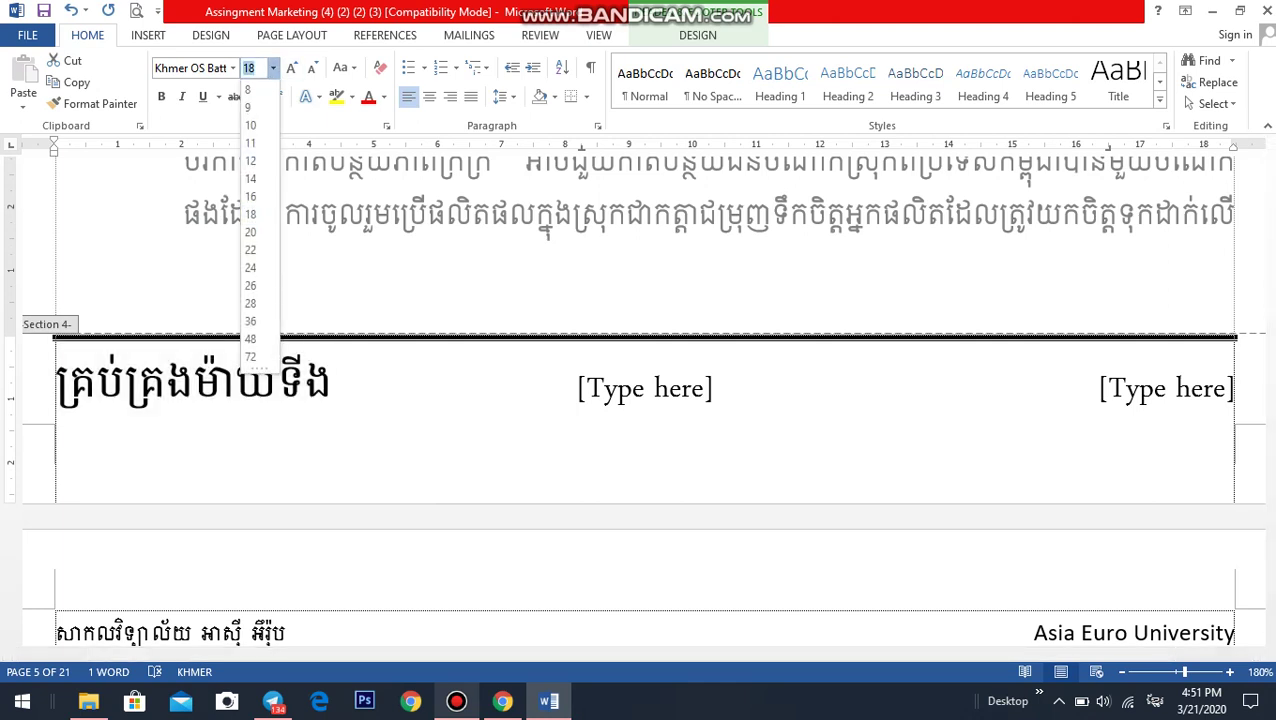
key("Up")
key("Up")
key("Up")
key("Return")
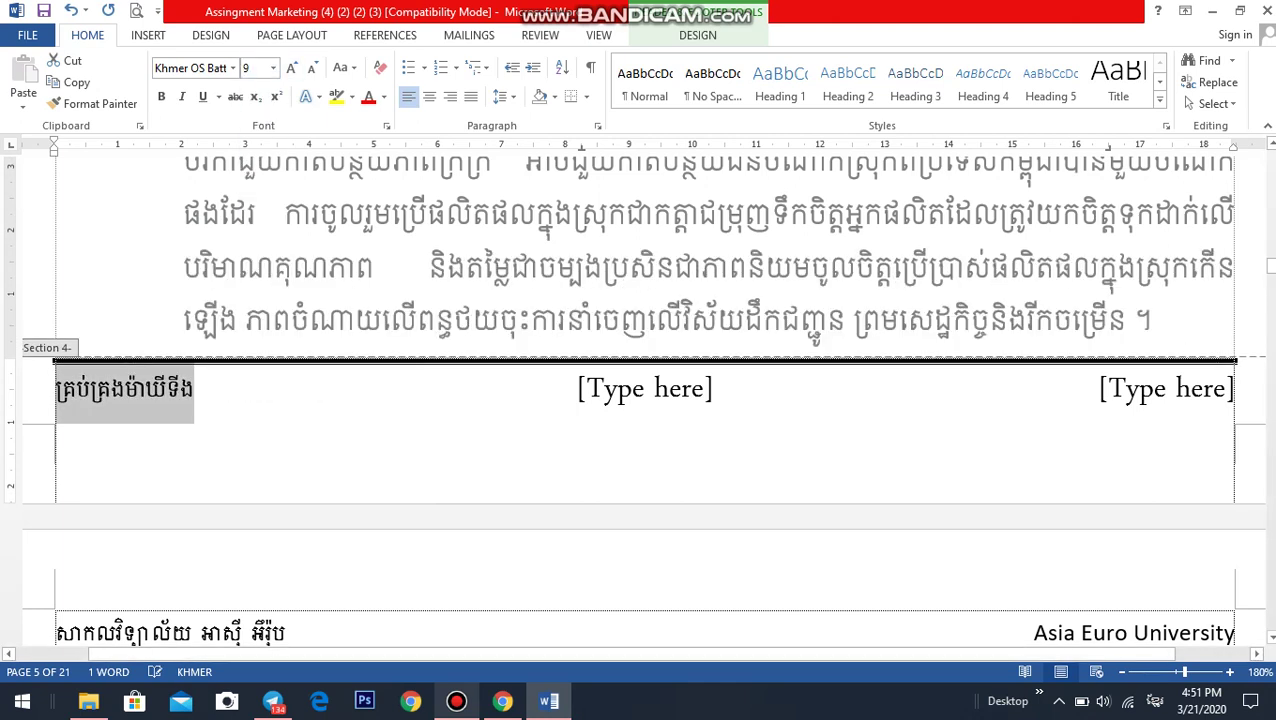
left_click(645, 389)
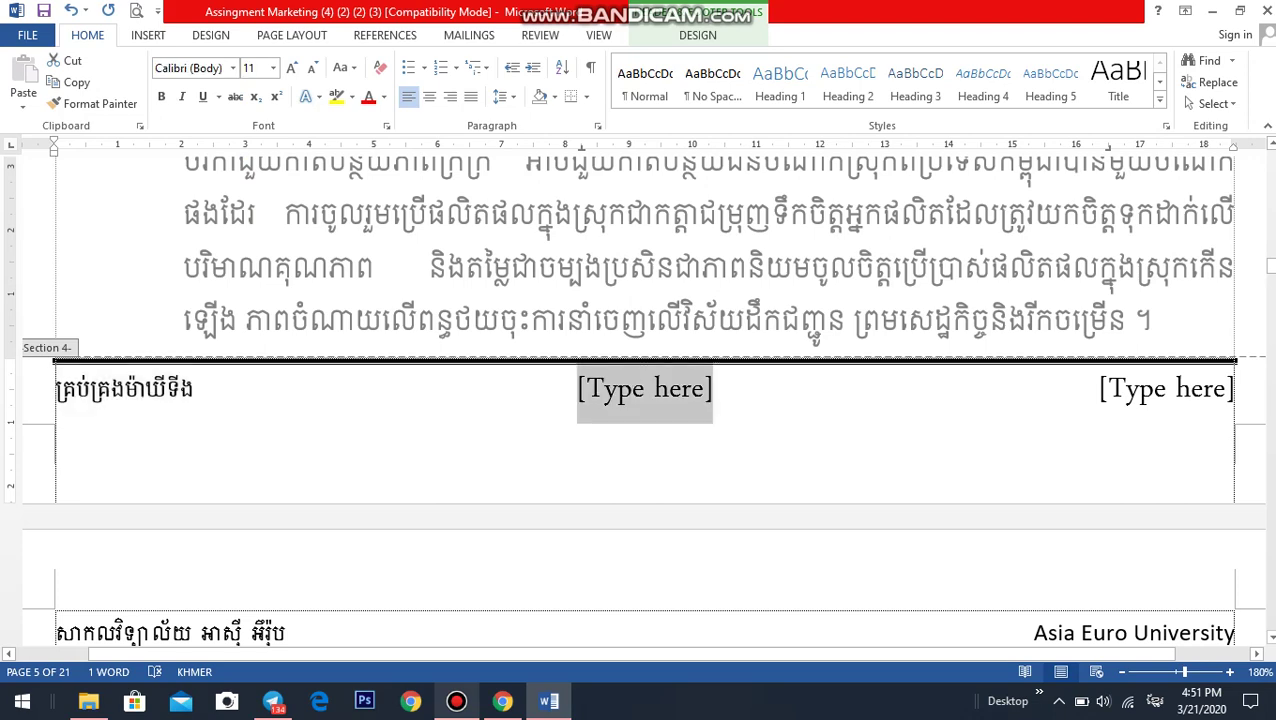
scroll(640, 400, "up", 2)
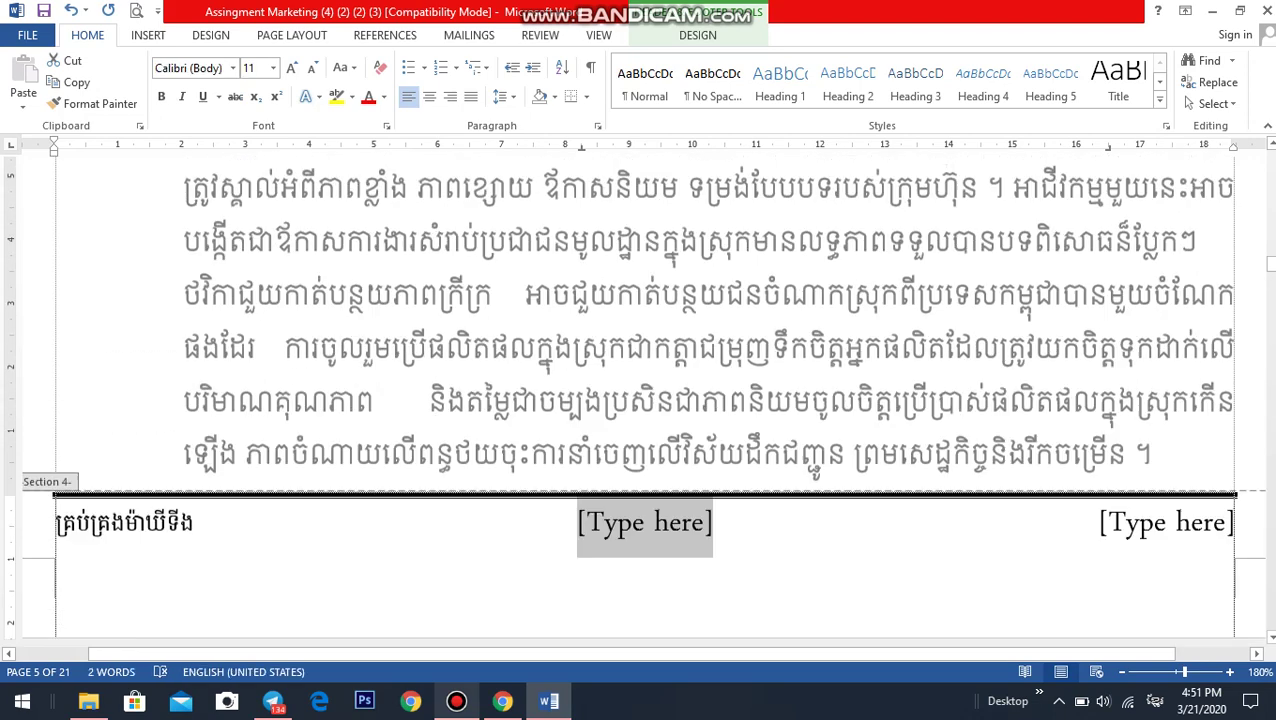
scroll(640, 400, "down", 1)
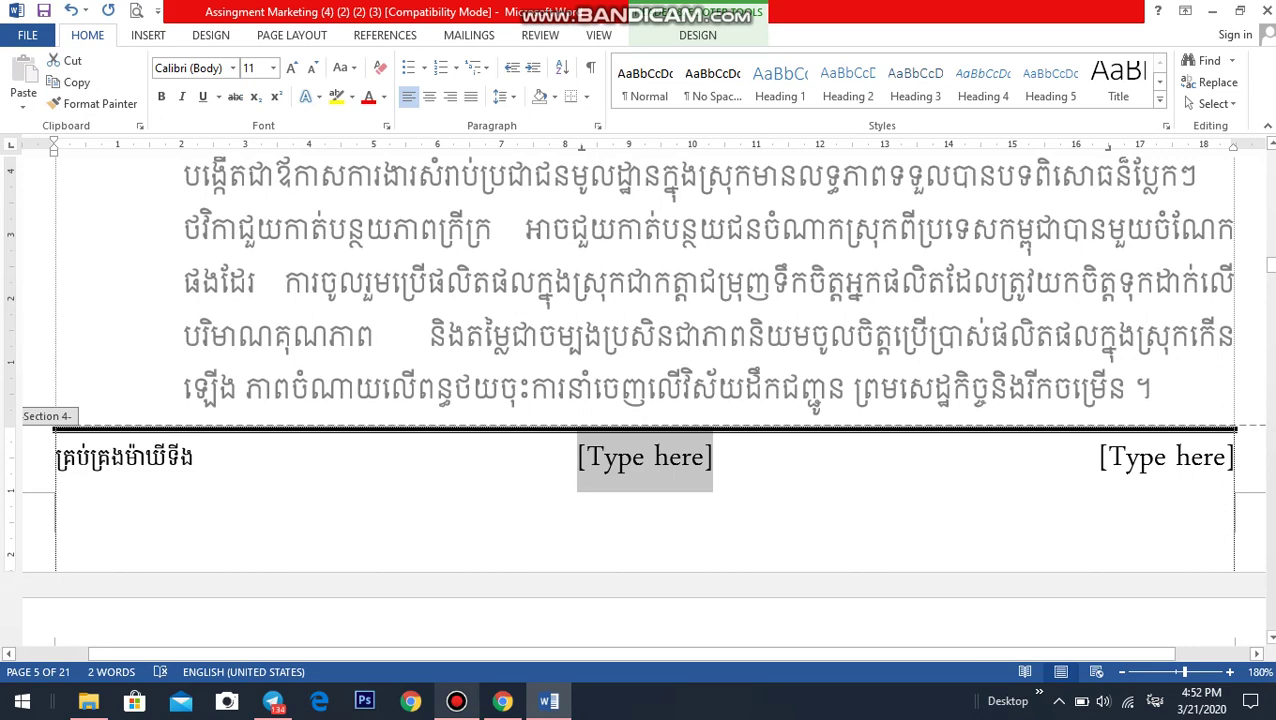
Turn on Link to Previous for the section 4 footer, confirming deletion of its content.
left_click(697, 35)
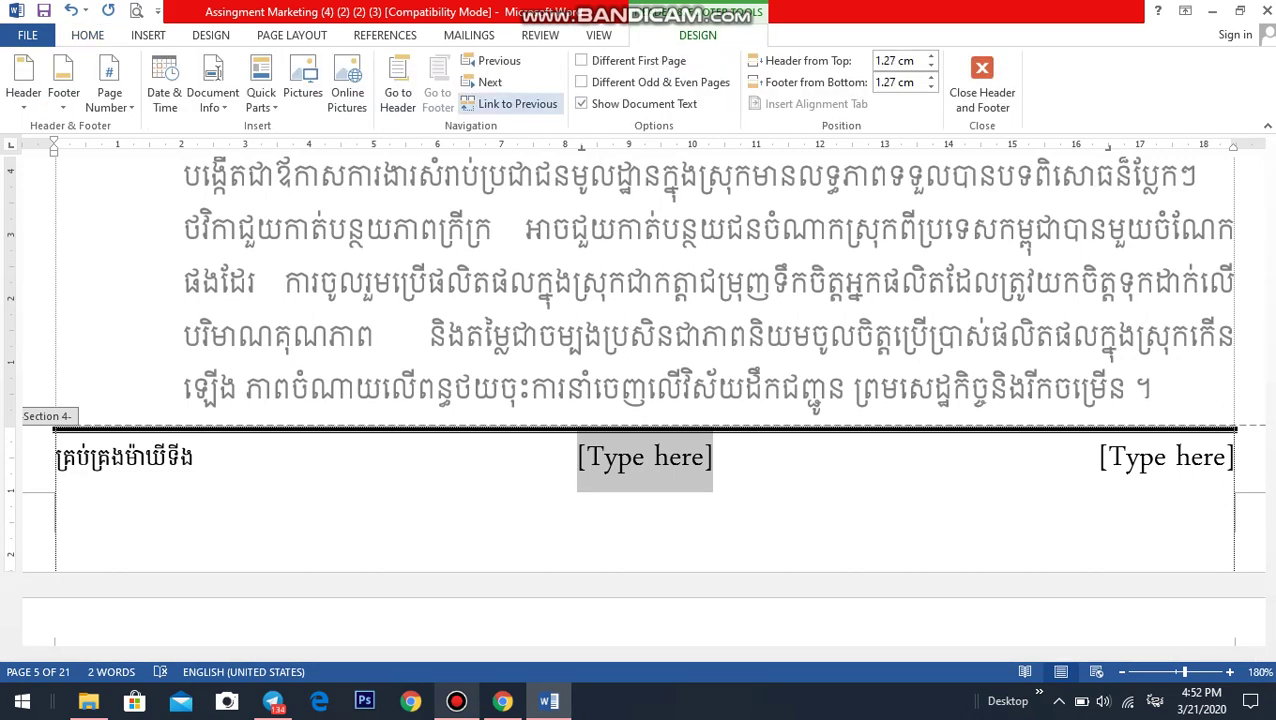
left_click(510, 104)
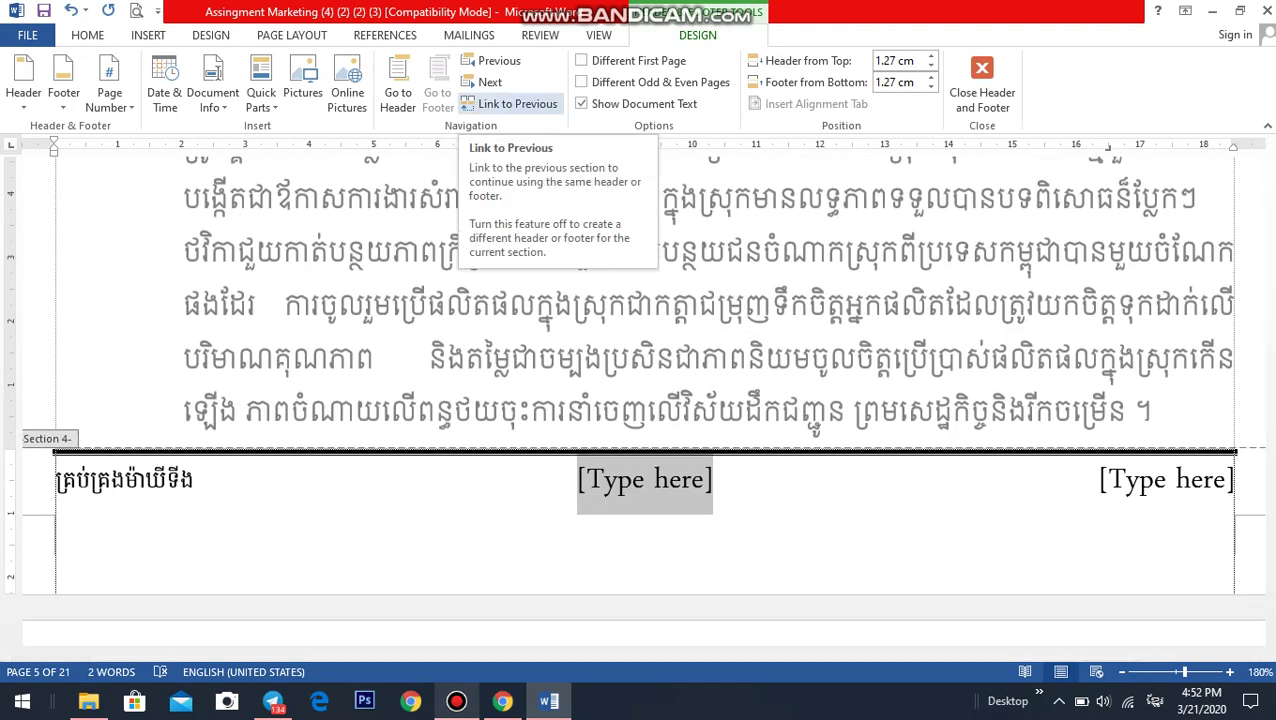
left_click(510, 104)
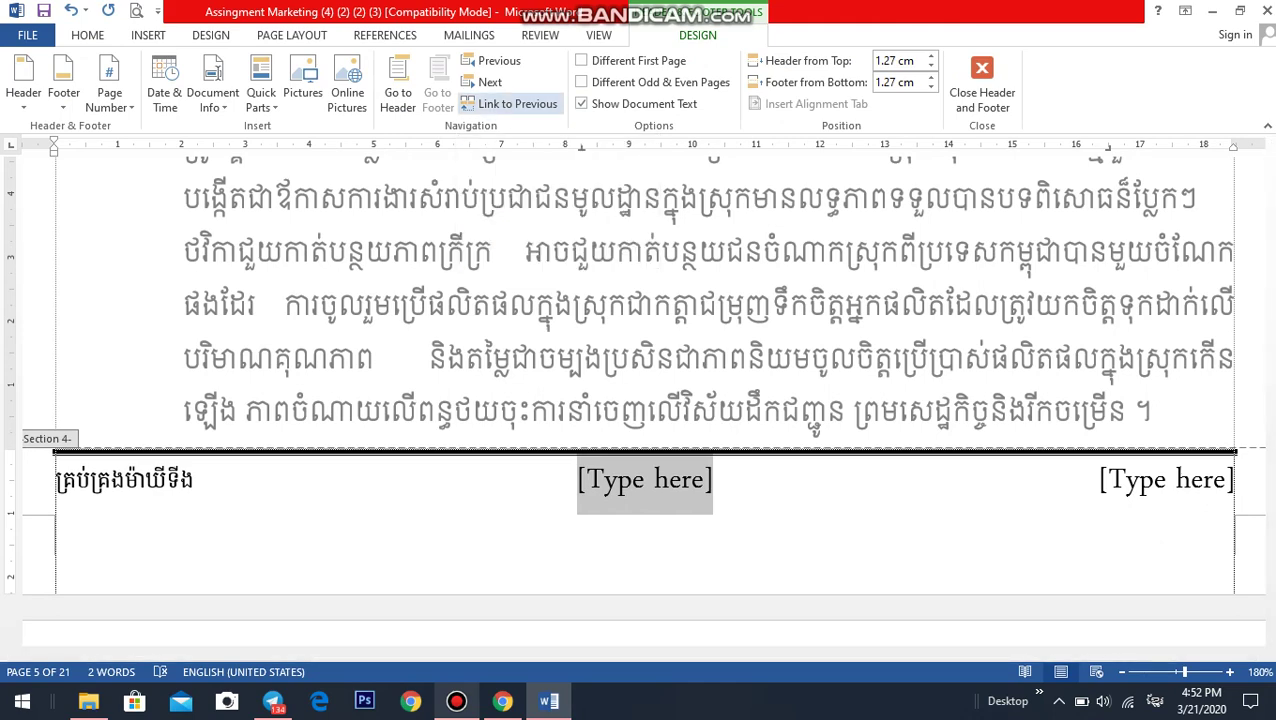
left_click(510, 104)
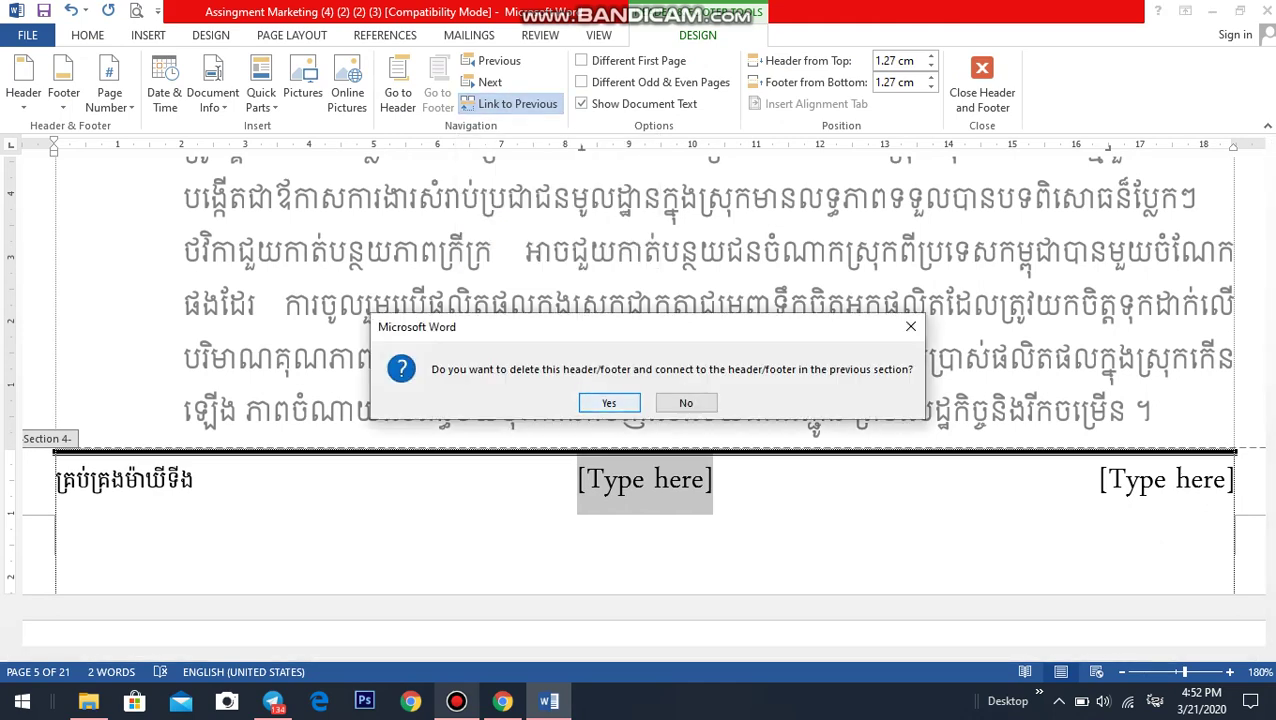
key("Return")
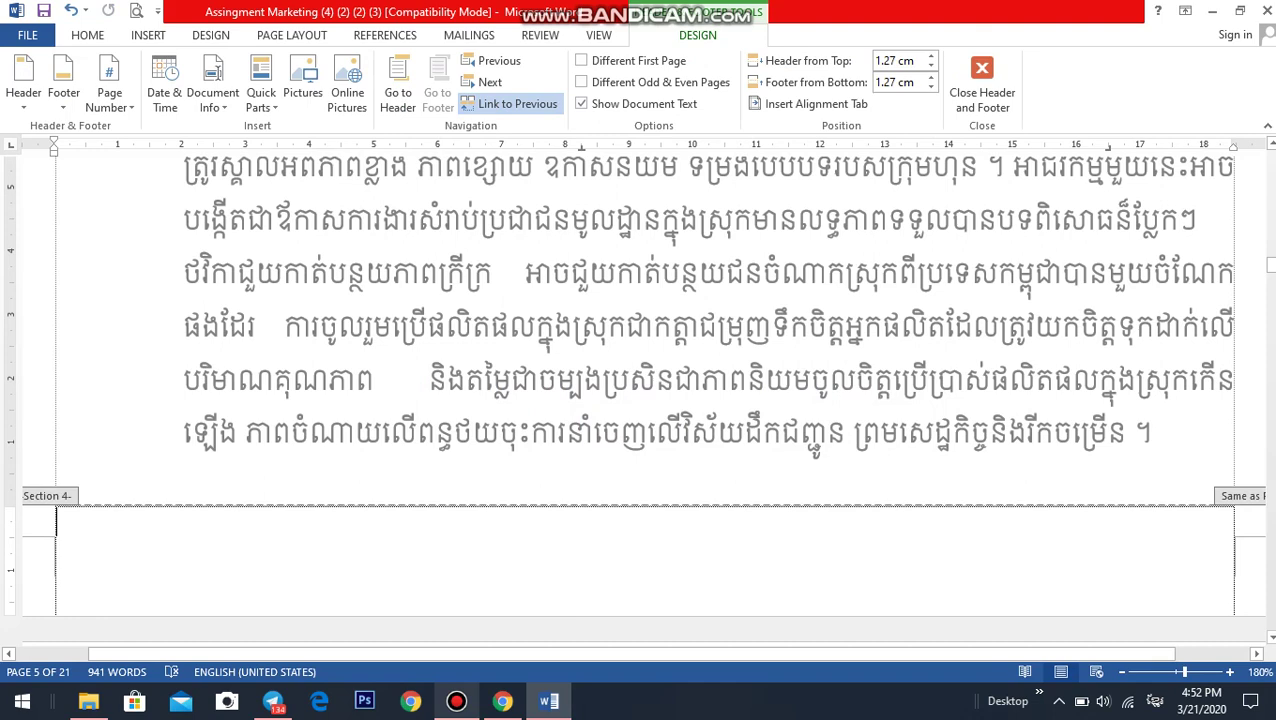
scroll(640, 400, "down", 3)
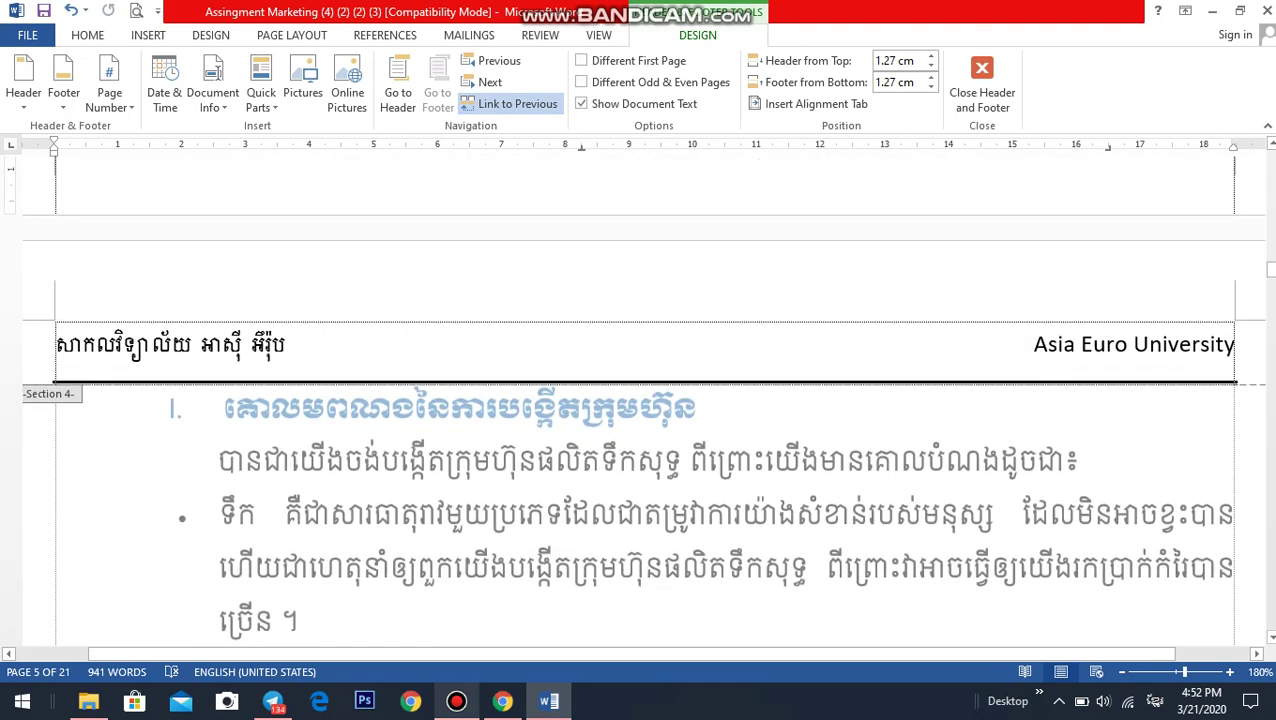
Switch the keyboard to Khmer and delete the Khmer university name from the section 4 header.
key("alt+shift")
scroll(640, 400, "up", 3)
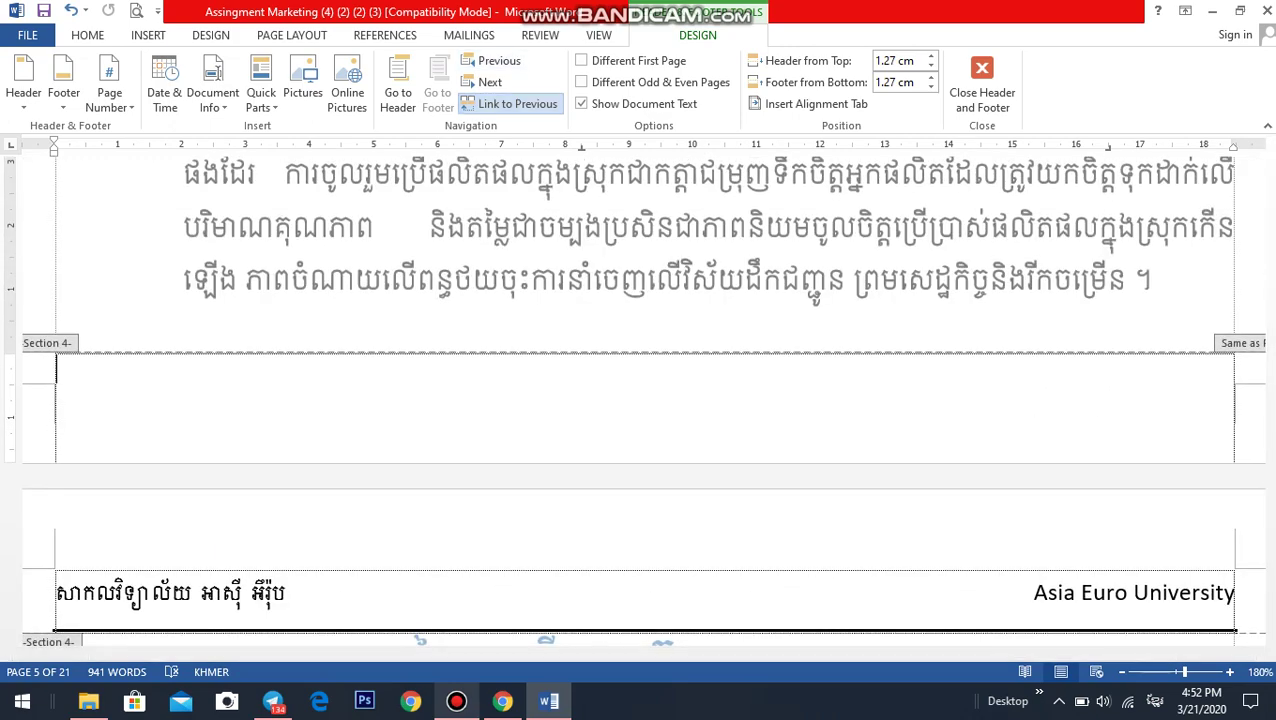
scroll(640, 400, "up", 1)
scroll(640, 400, "down", 1)
scroll(640, 400, "down", 3)
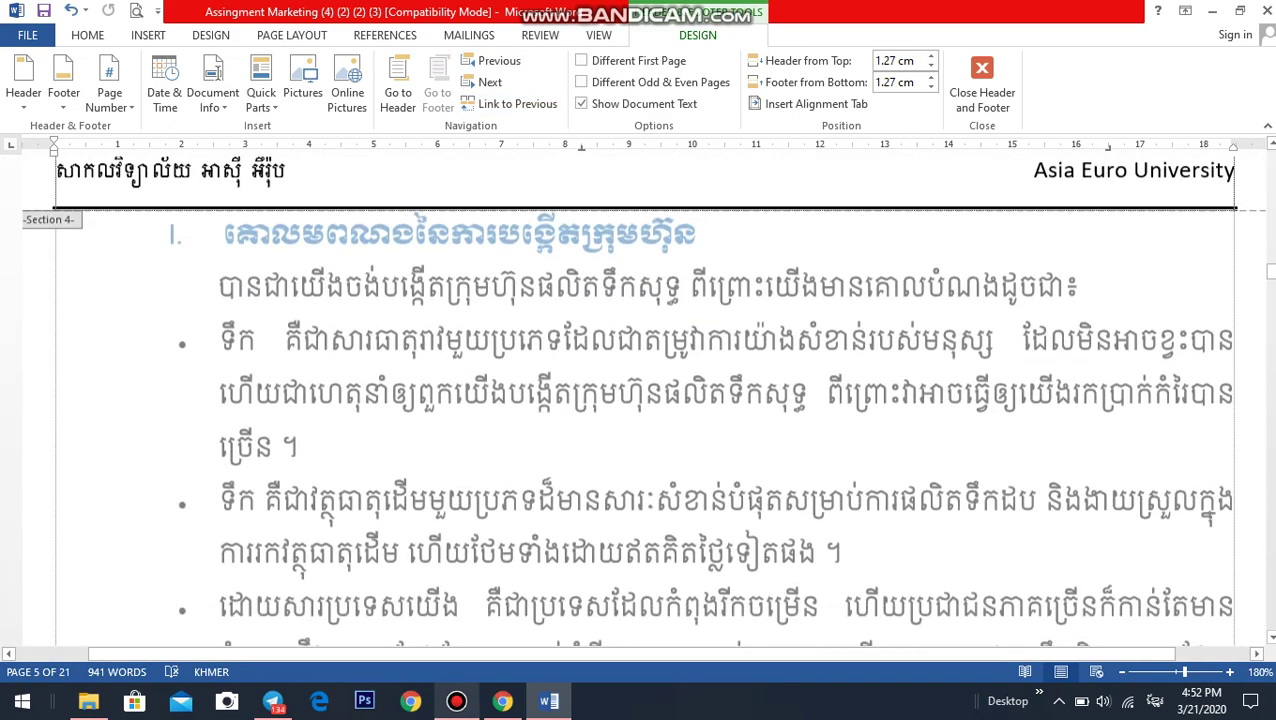
scroll(640, 400, "up", 2)
scroll(640, 400, "up", 1)
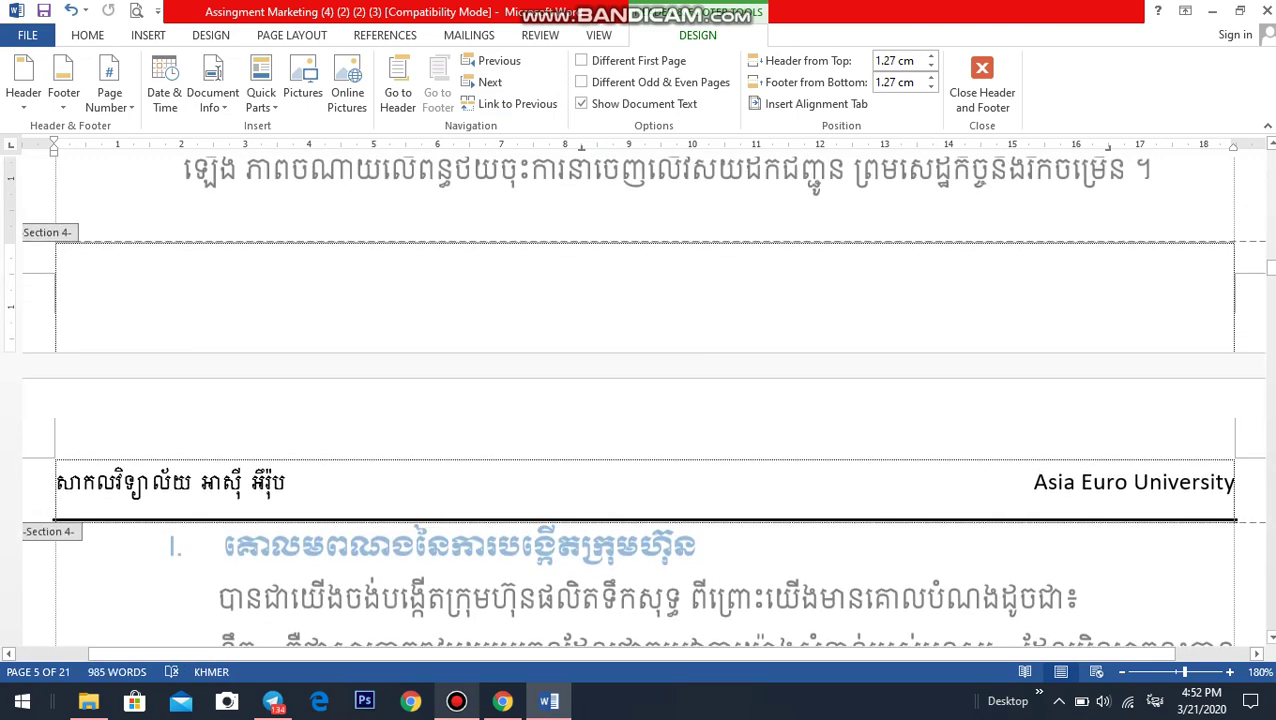
scroll(640, 400, "up", 3)
scroll(640, 400, "down", 1)
scroll(640, 400, "down", 2)
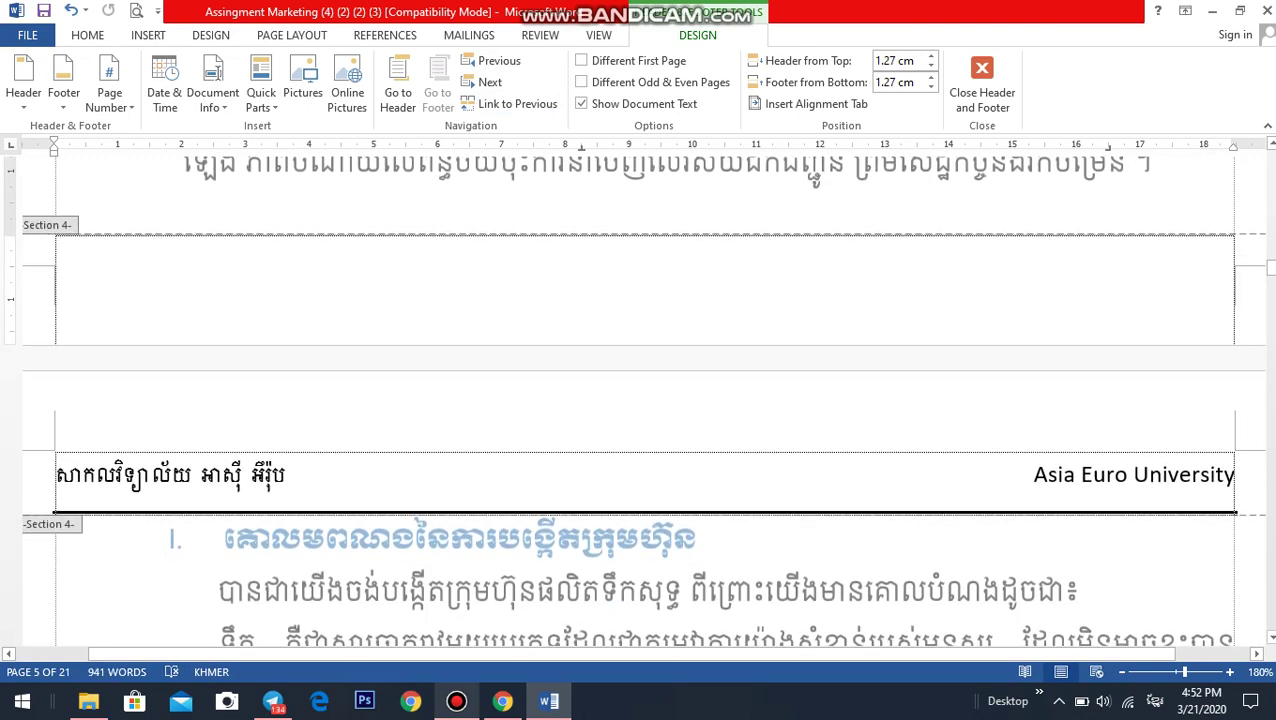
scroll(640, 400, "up", 2)
scroll(640, 400, "up", 1)
scroll(640, 400, "down", 3)
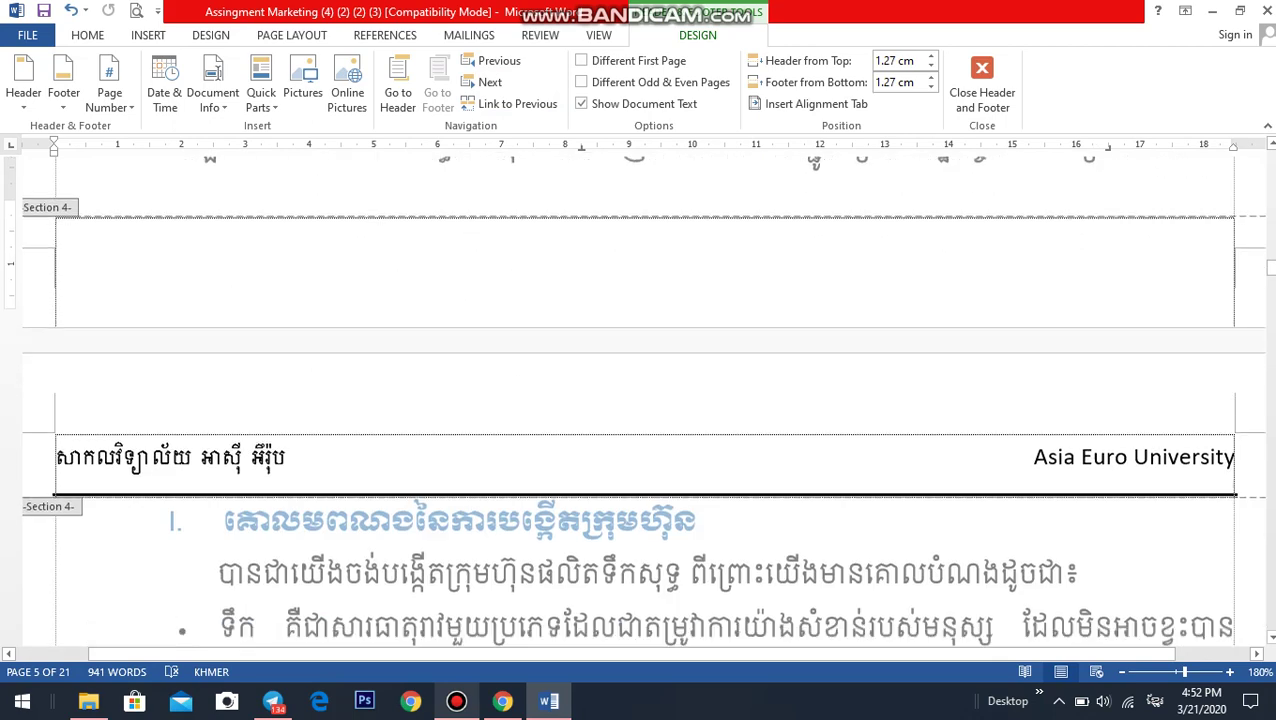
scroll(640, 400, "down", 1)
key("shift+Home")
key("BackSpace")
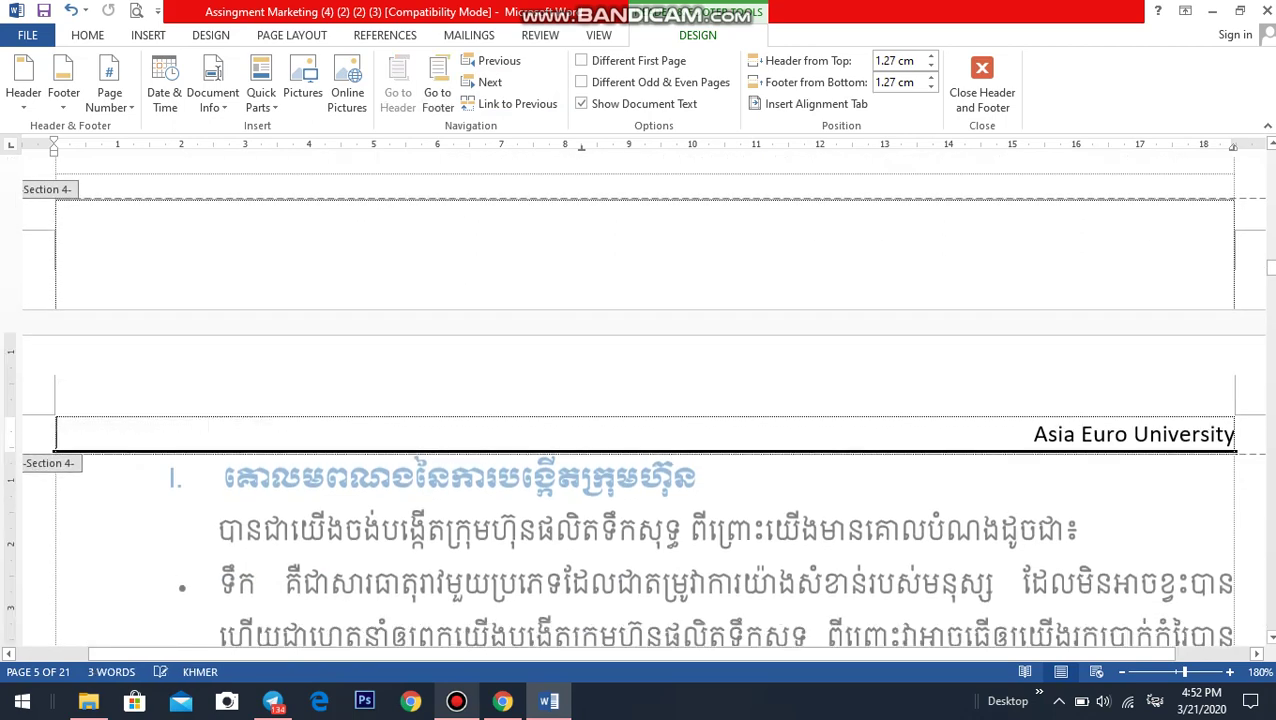
Delete 'Asia Euro University' from the header, leaving the section 4 header empty.
key("shift+End")
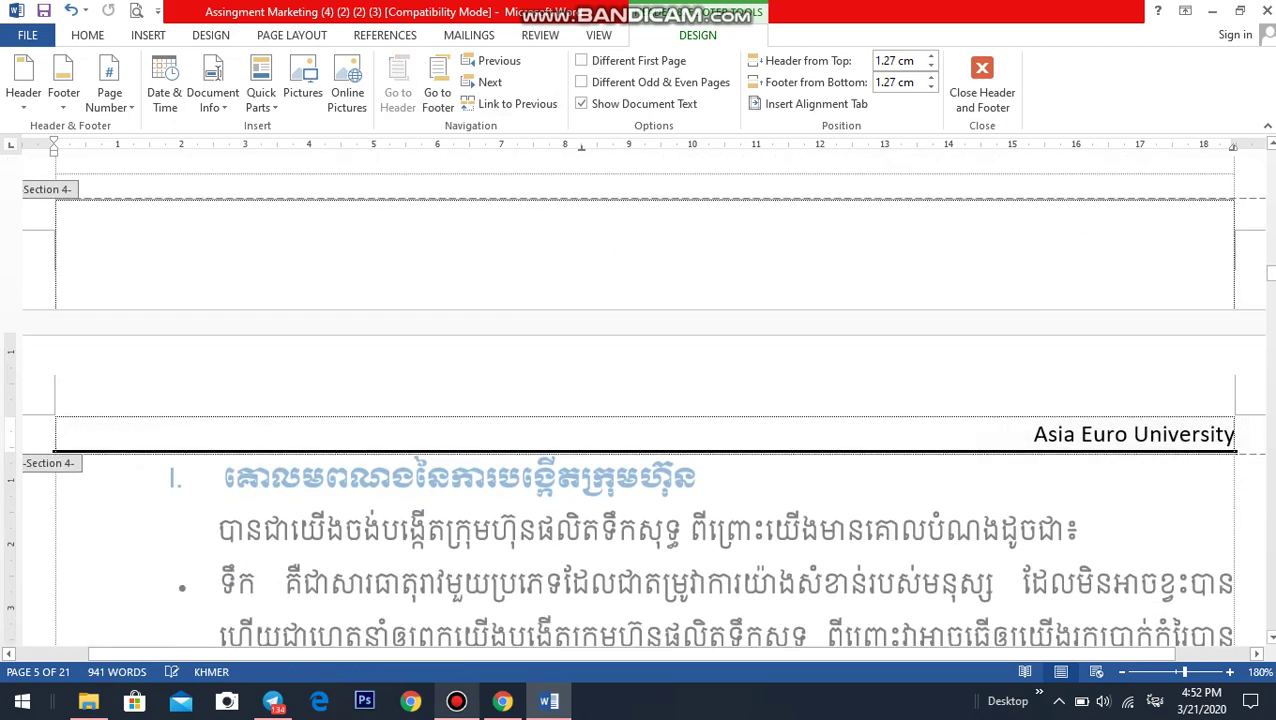
key("BackSpace")
scroll(640, 400, "down", 5)
scroll(640, 400, "down", 3, "ctrl")
scroll(640, 400, "up", 5)
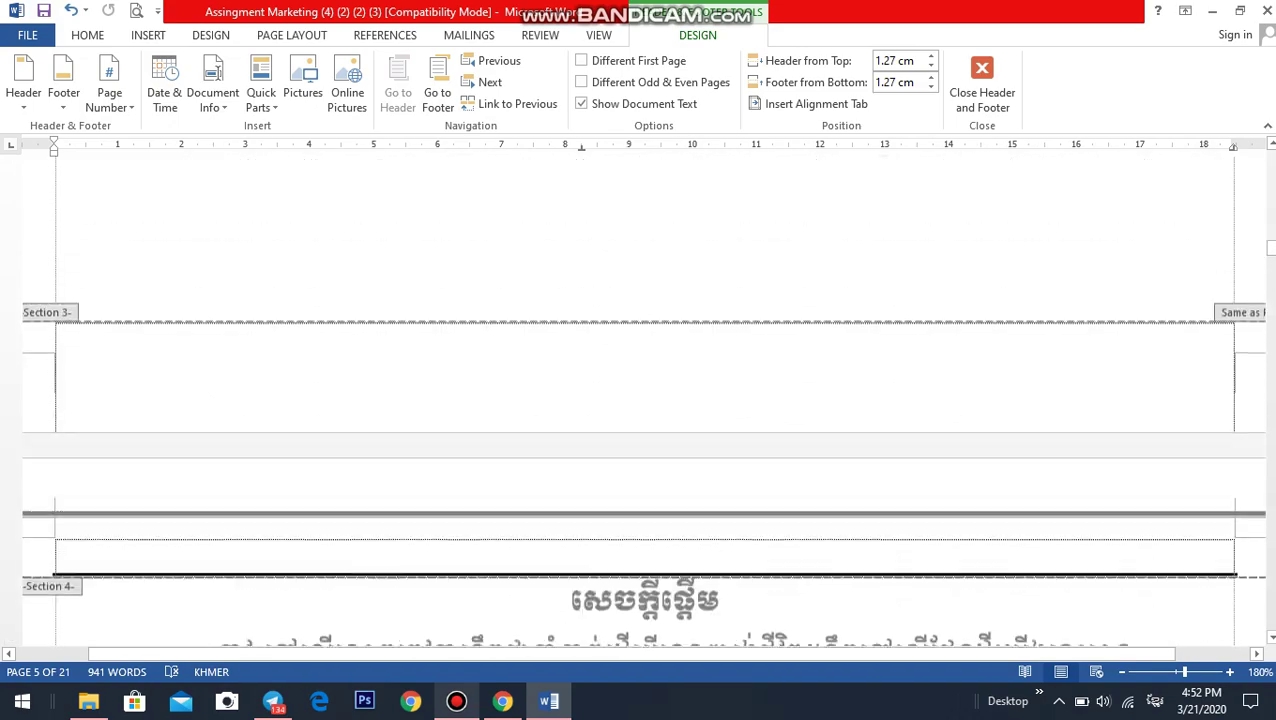
scroll(640, 400, "down", 1)
scroll(640, 400, "down", 3)
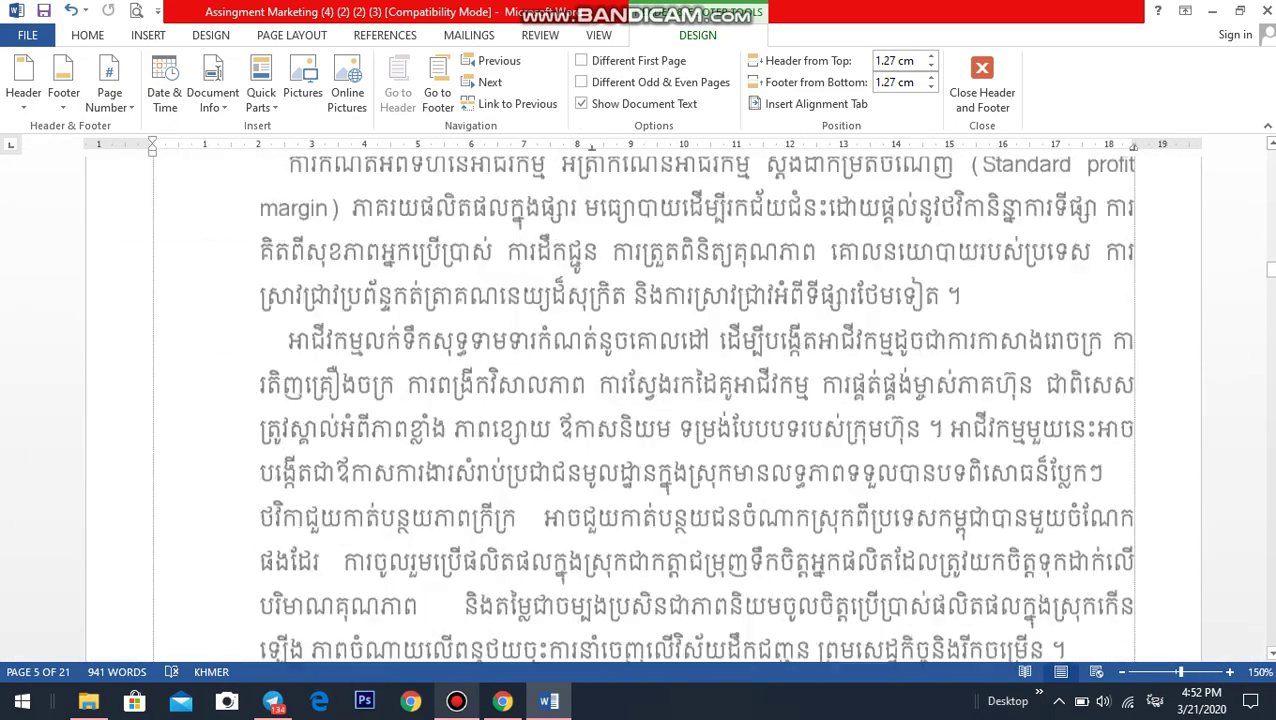
scroll(640, 400, "down", 1)
scroll(640, 400, "down", 1)
scroll(640, 400, "down", 3)
scroll(640, 400, "down", 3)
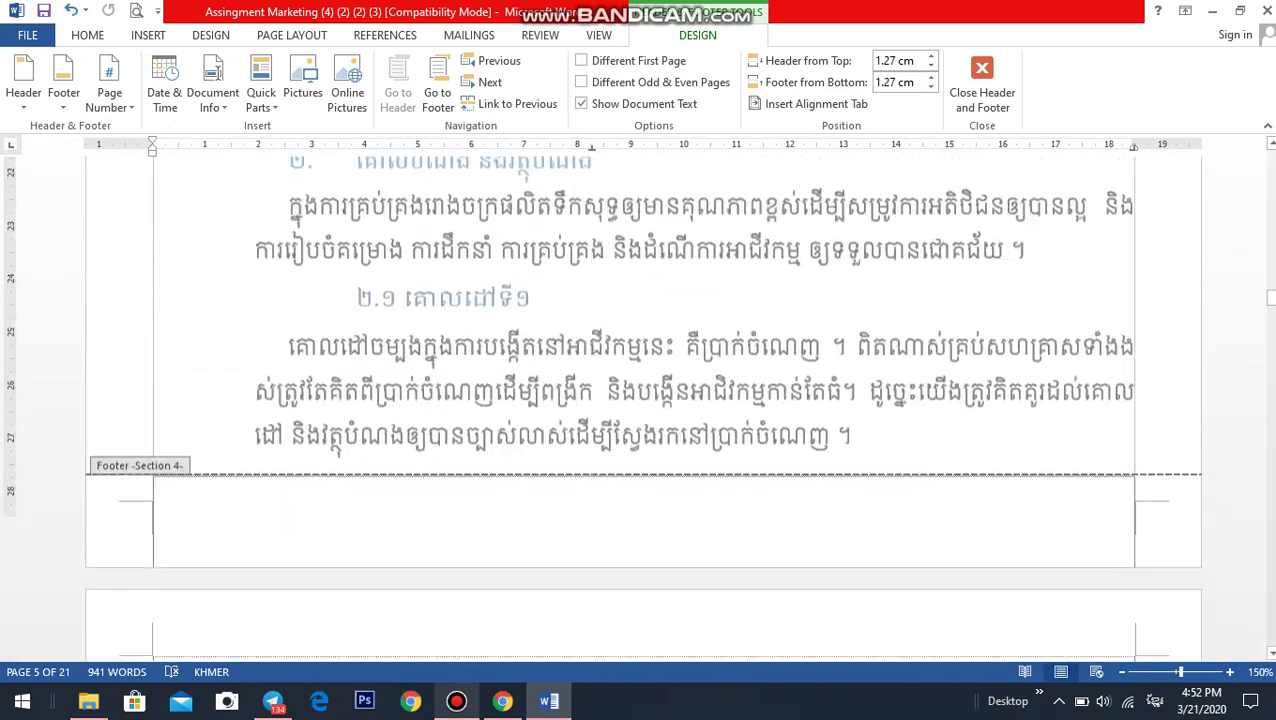
scroll(640, 400, "down", 3)
scroll(640, 400, "down", 2)
scroll(640, 400, "up", 3)
scroll(640, 400, "up", 2)
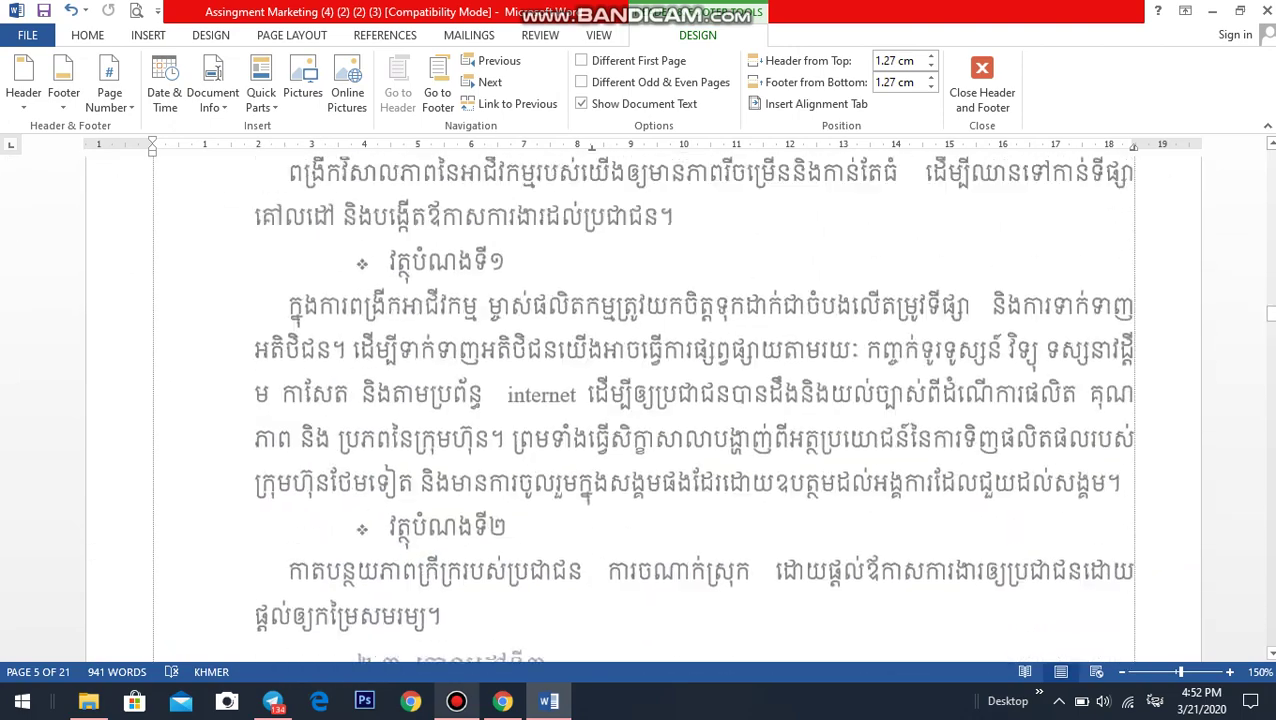
scroll(640, 400, "up", 3)
scroll(640, 400, "up", 3)
scroll(640, 400, "up", 1)
scroll(640, 400, "up", 2)
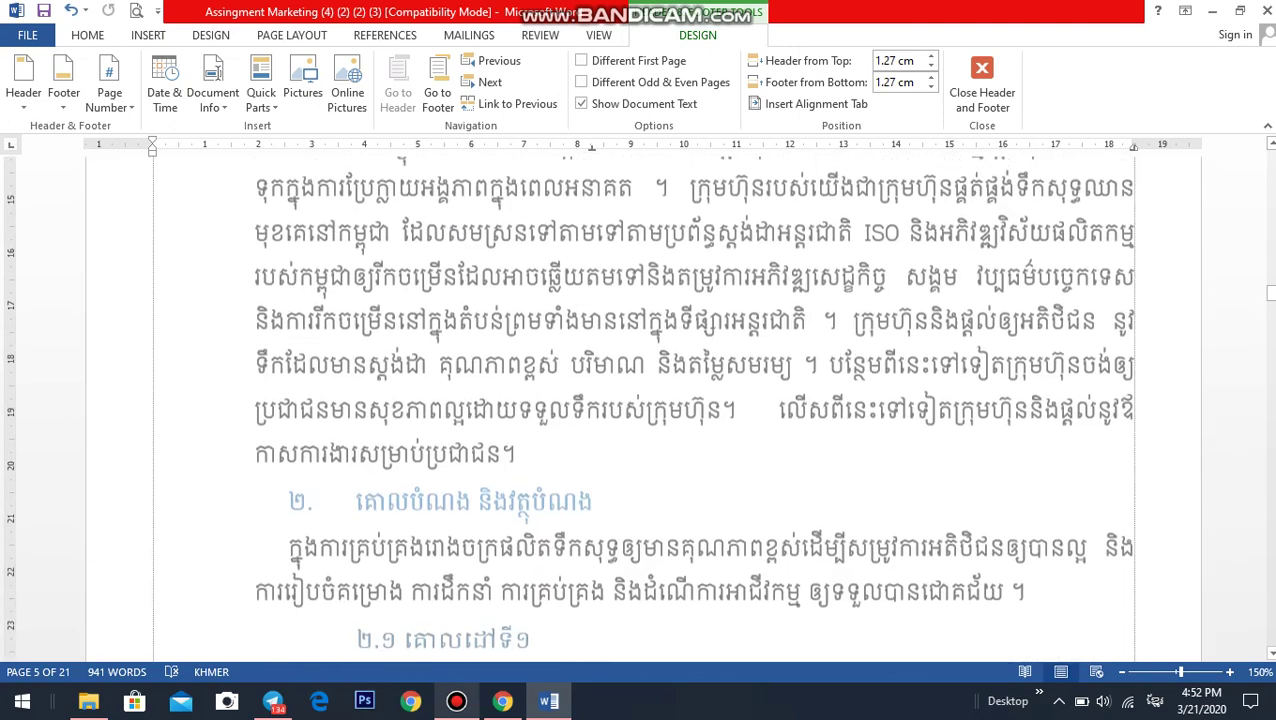
scroll(640, 400, "up", 3)
scroll(640, 400, "up", 3)
scroll(640, 400, "up", 3)
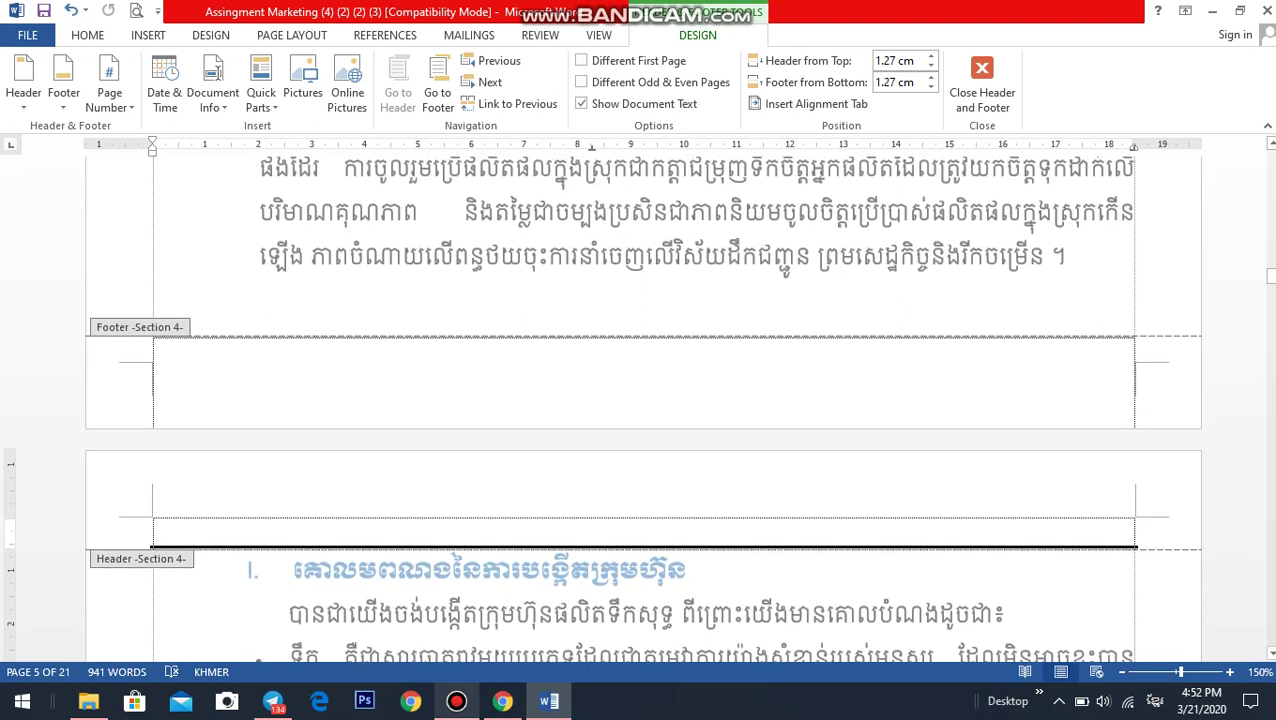
Insert a Blank (Three Columns) footer in section 4 and type the Khmer marketing-management title in its left field.
left_click(644, 350)
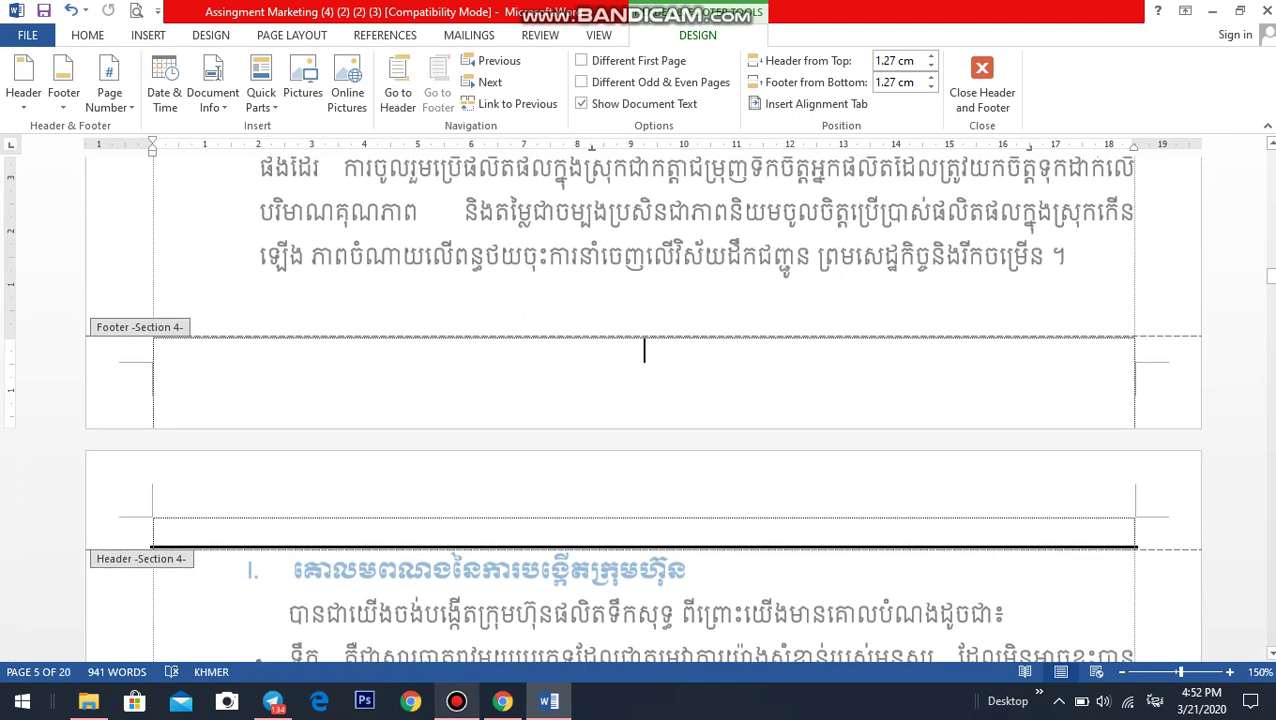
left_click(63, 85)
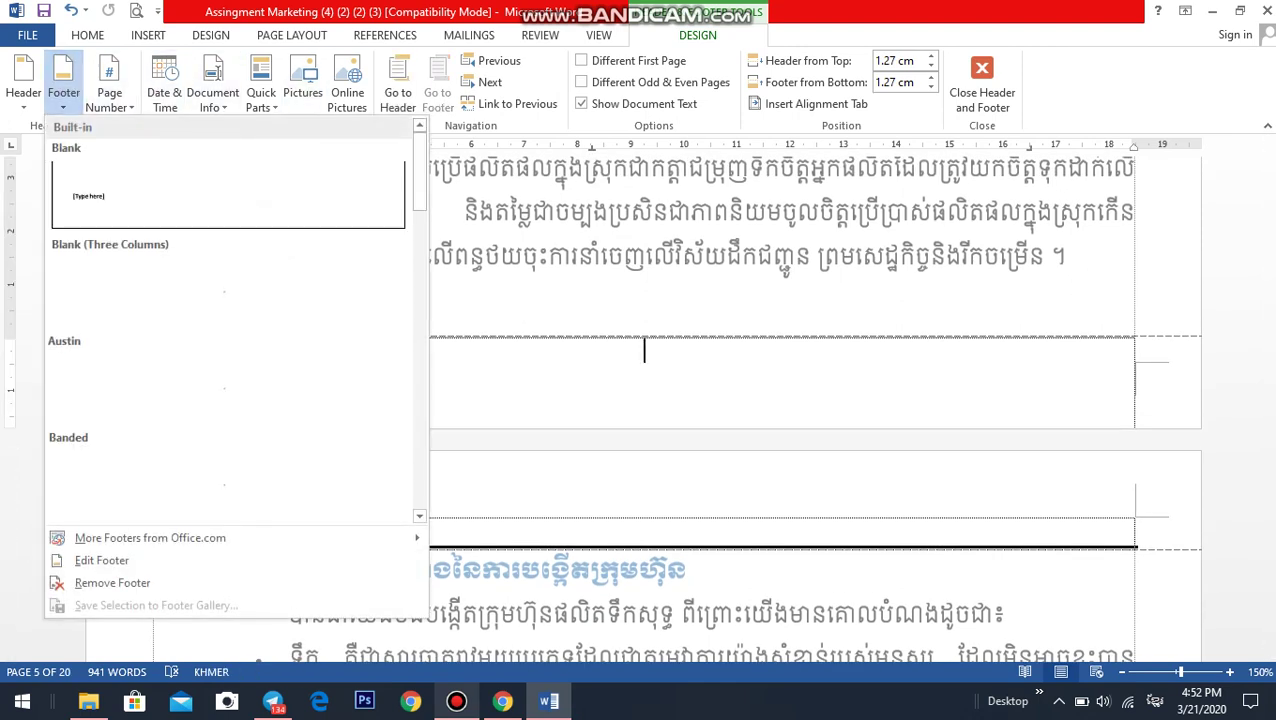
left_click(228, 285)
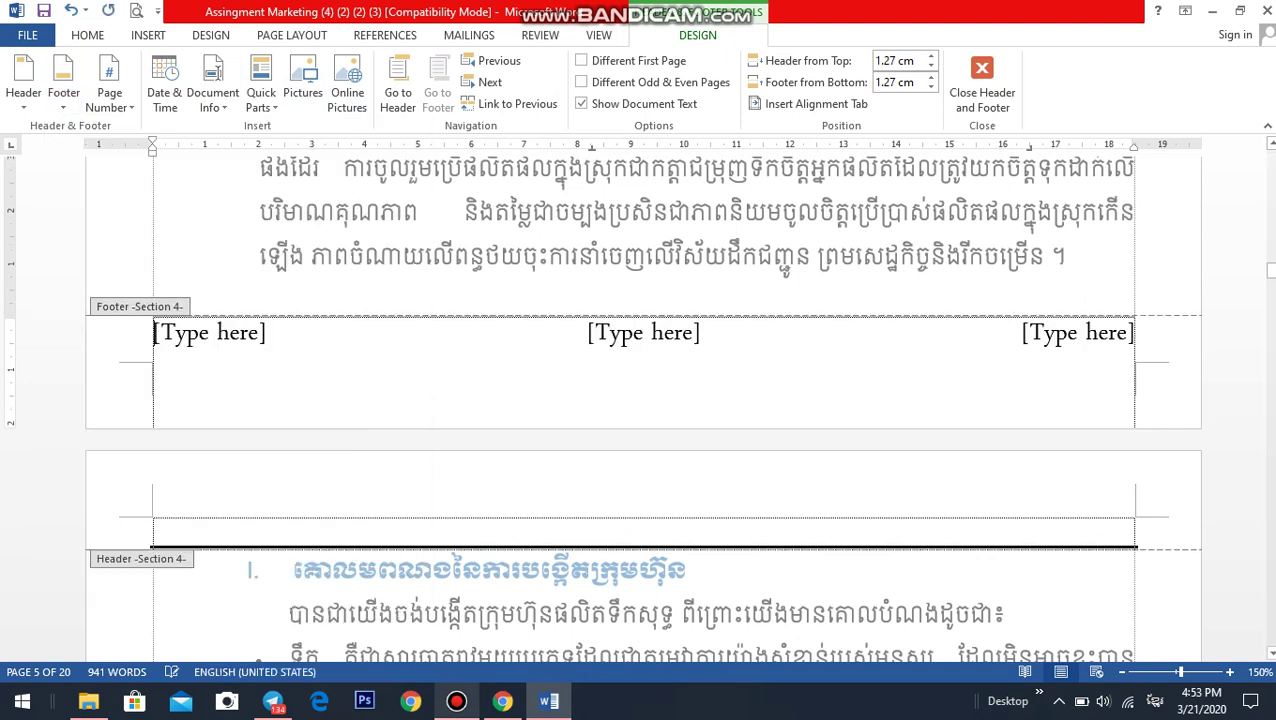
type("គ្រ")
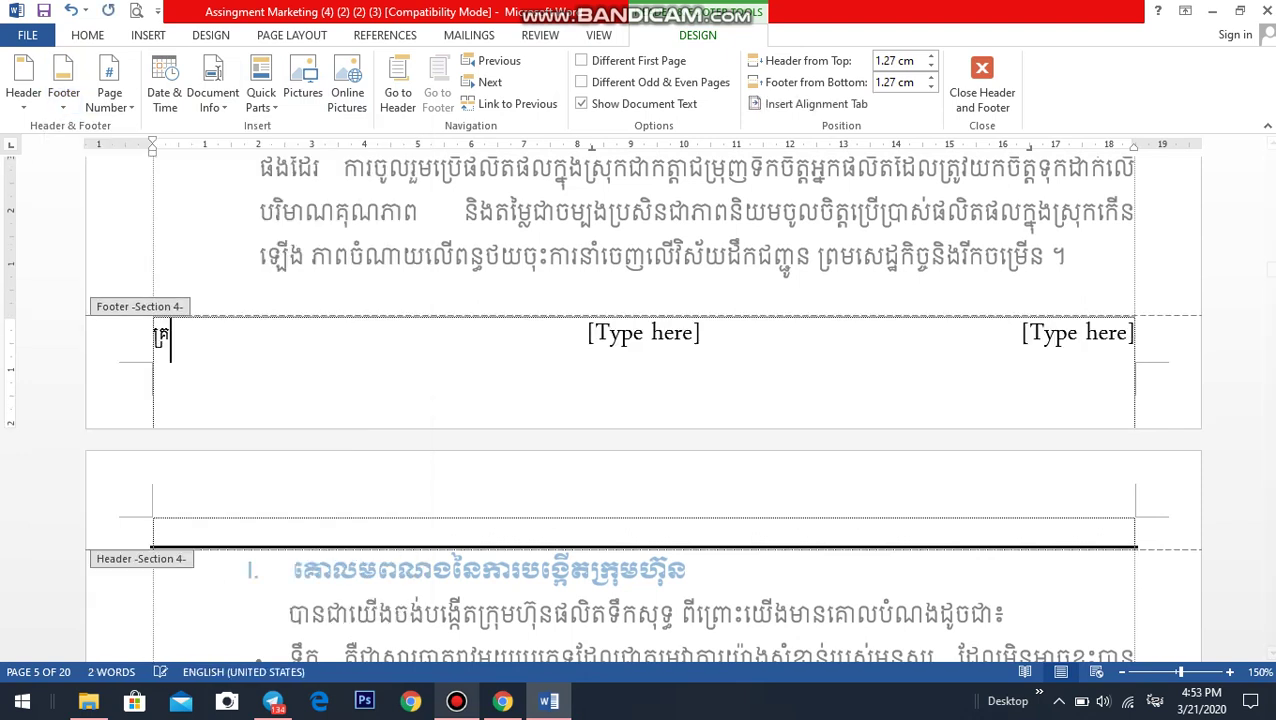
type("ប់គ្រង")
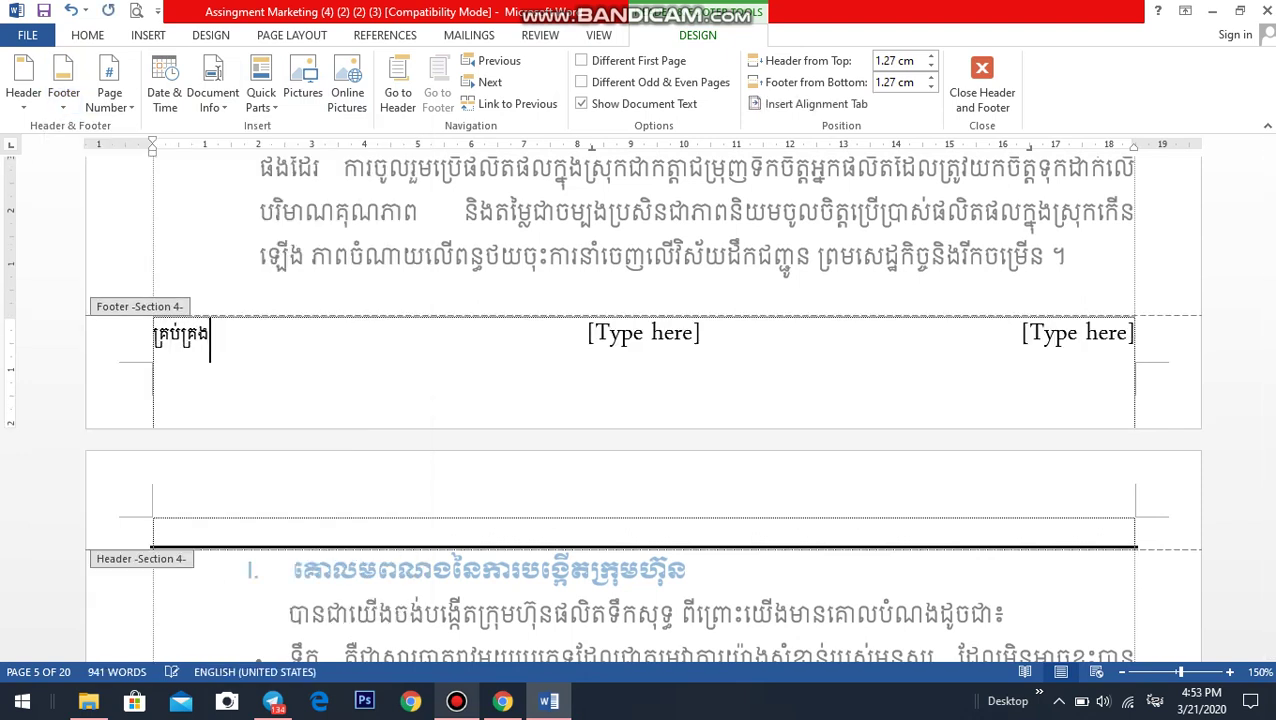
type("ម៉ា")
type("យ")
type("ឹង")
key("BackSpace")
key("BackSpace")
type("ទិ")
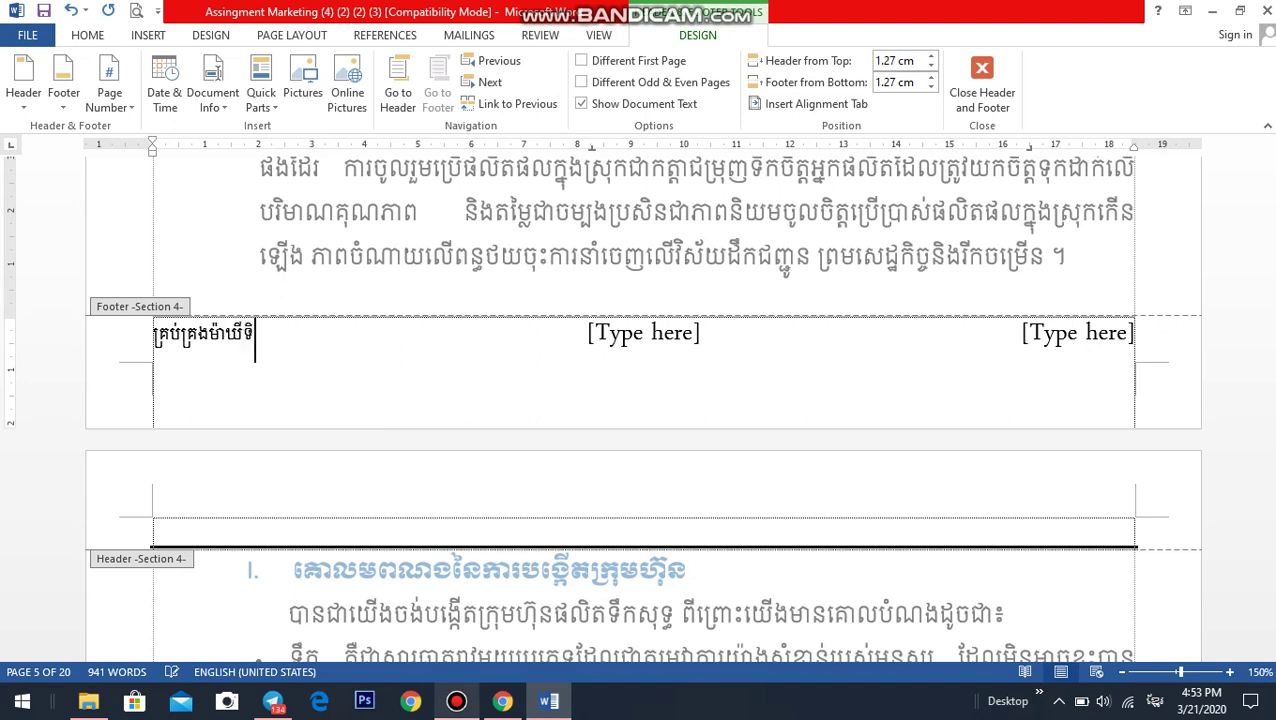
type("ឹង")
With the centre footer field selected, show the Page Number > Top of Page style gallery.
left_click(643, 333)
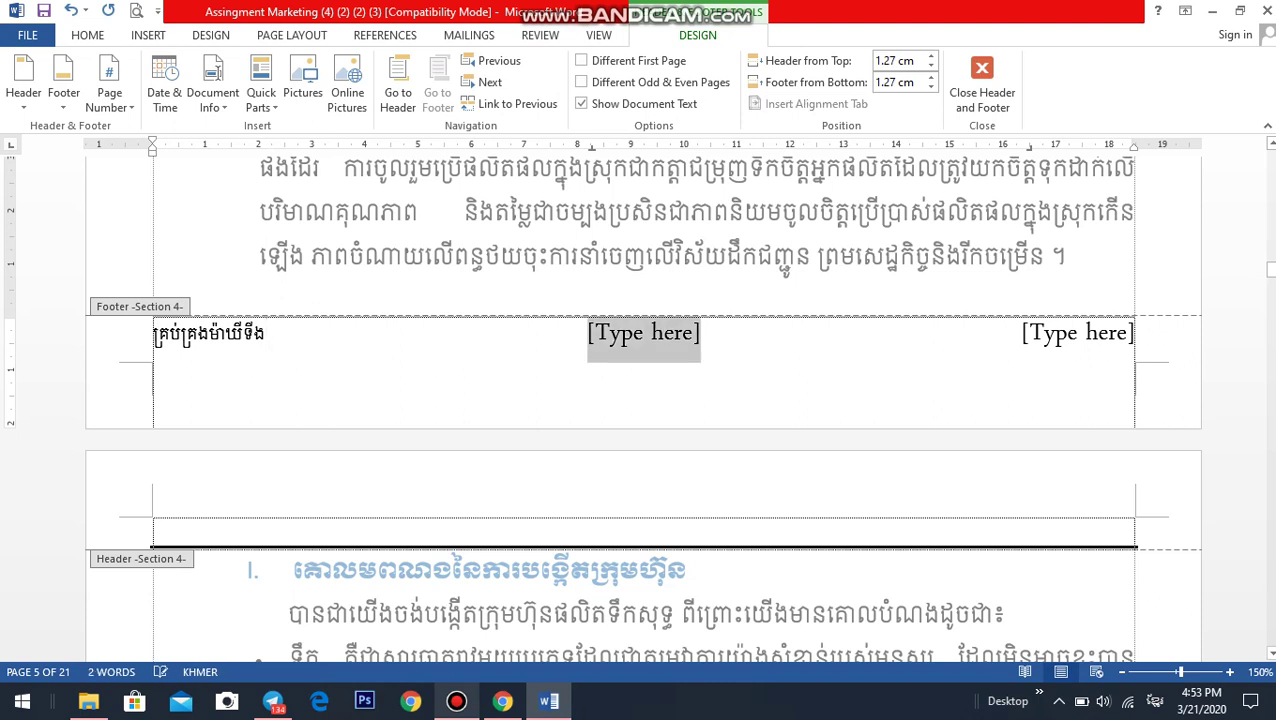
left_click(110, 95)
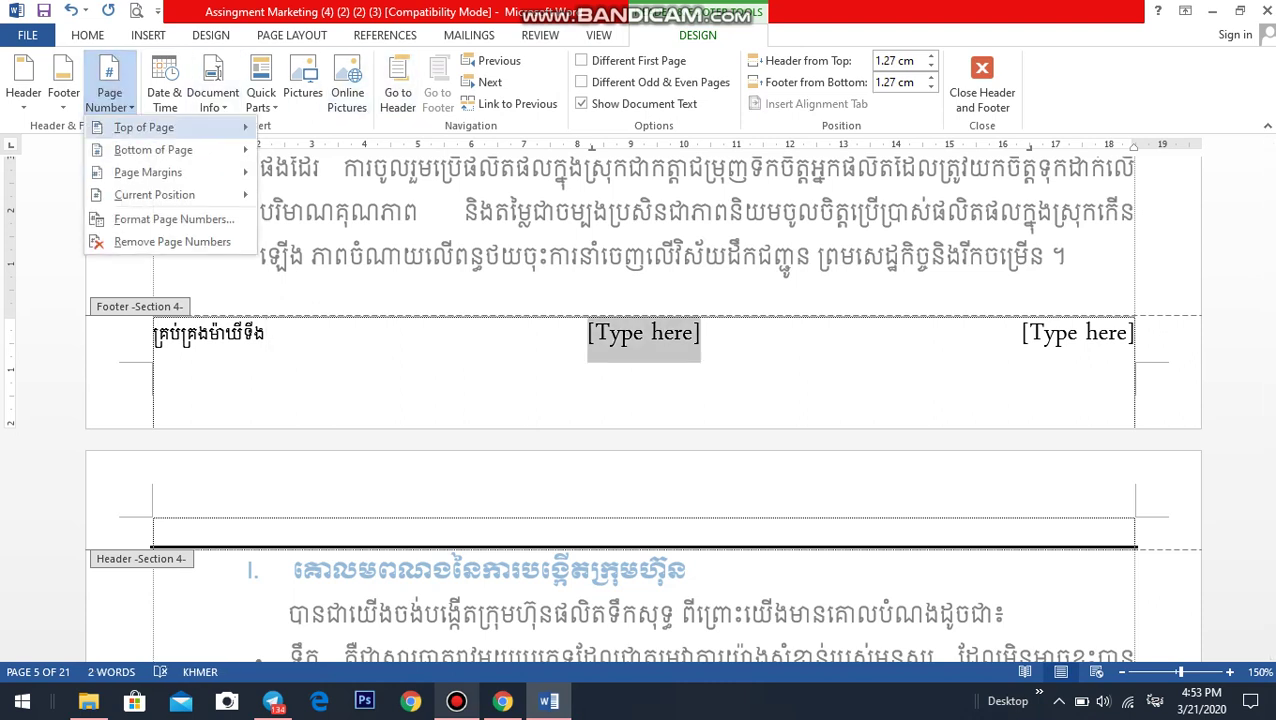
mouse_move(154, 194)
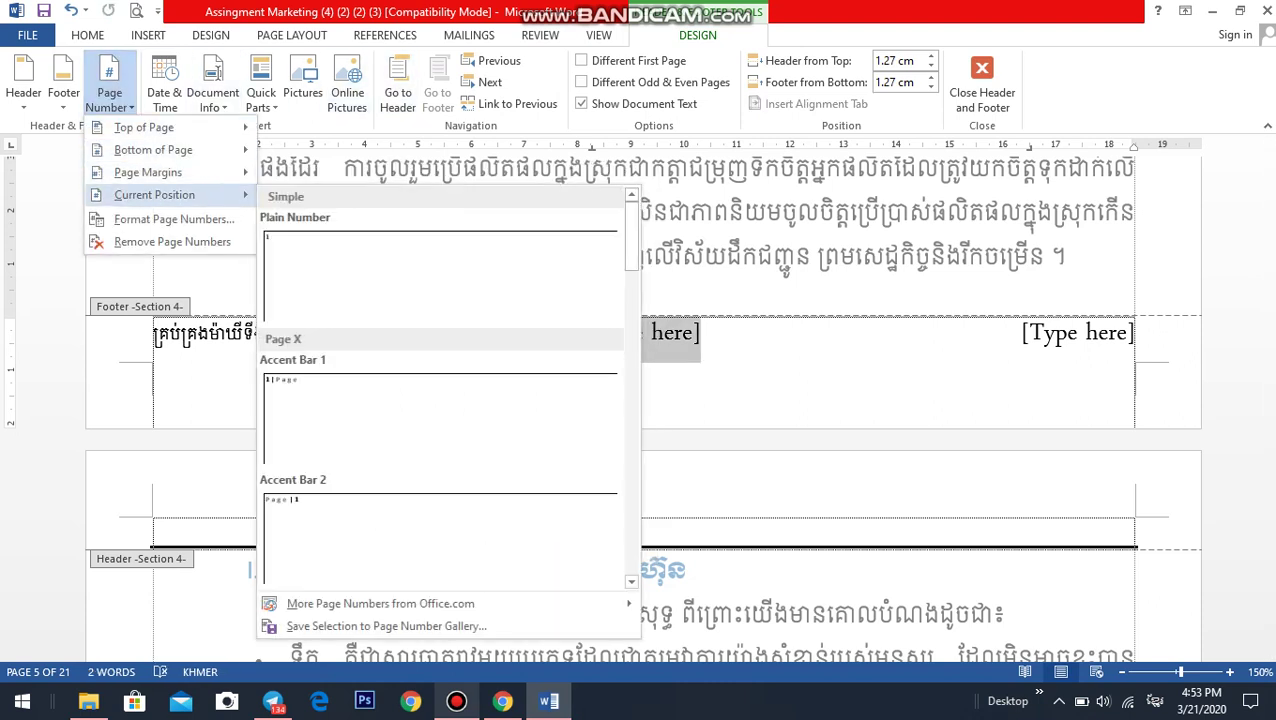
mouse_move(148, 172)
mouse_move(148, 172)
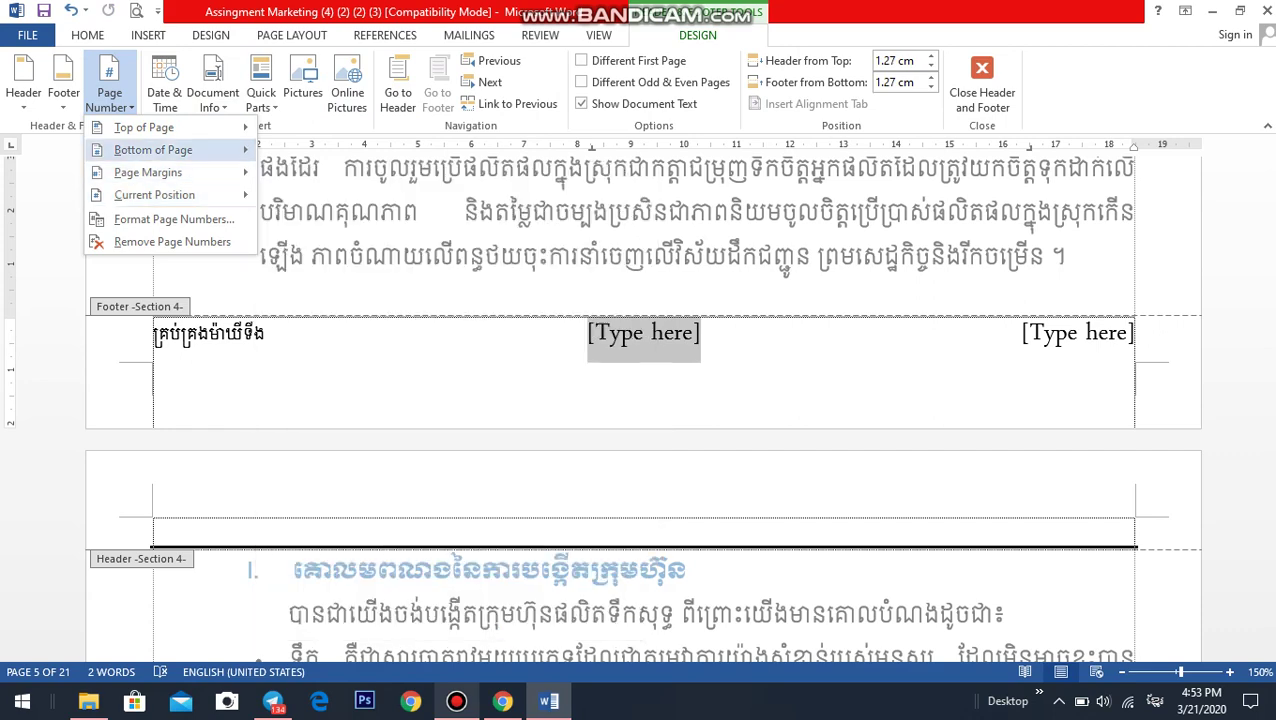
mouse_move(153, 149)
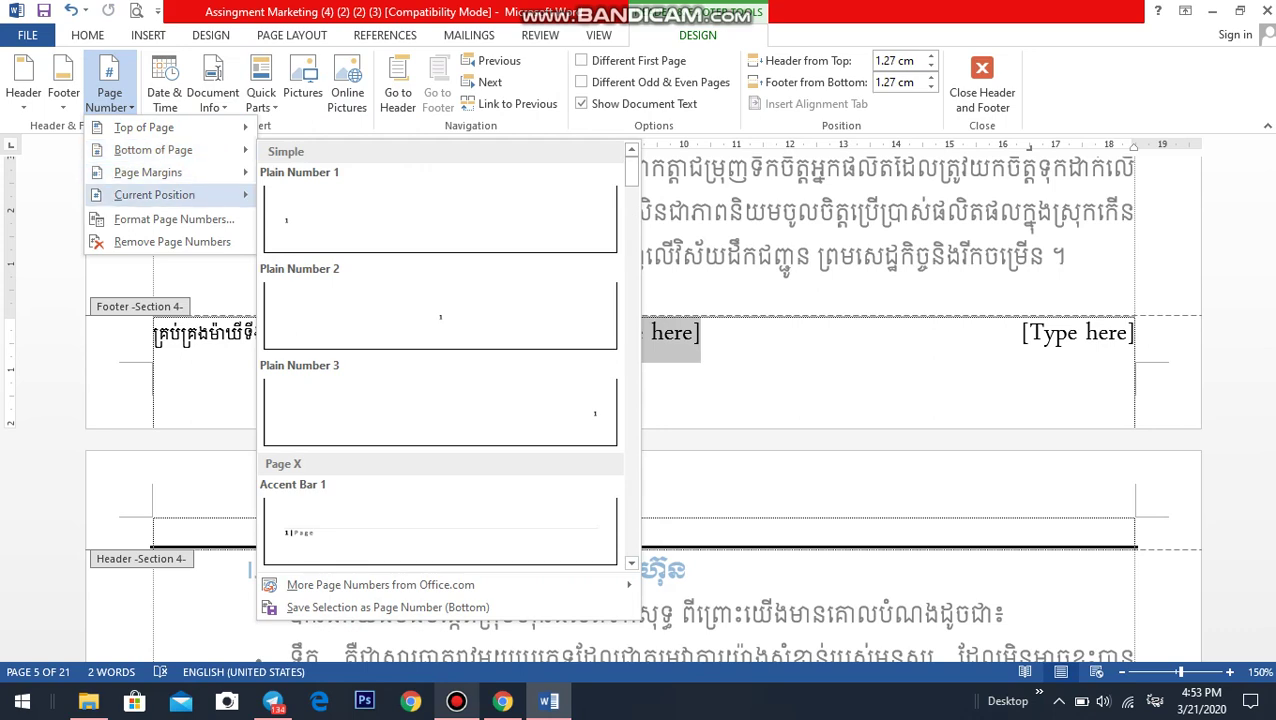
mouse_move(154, 194)
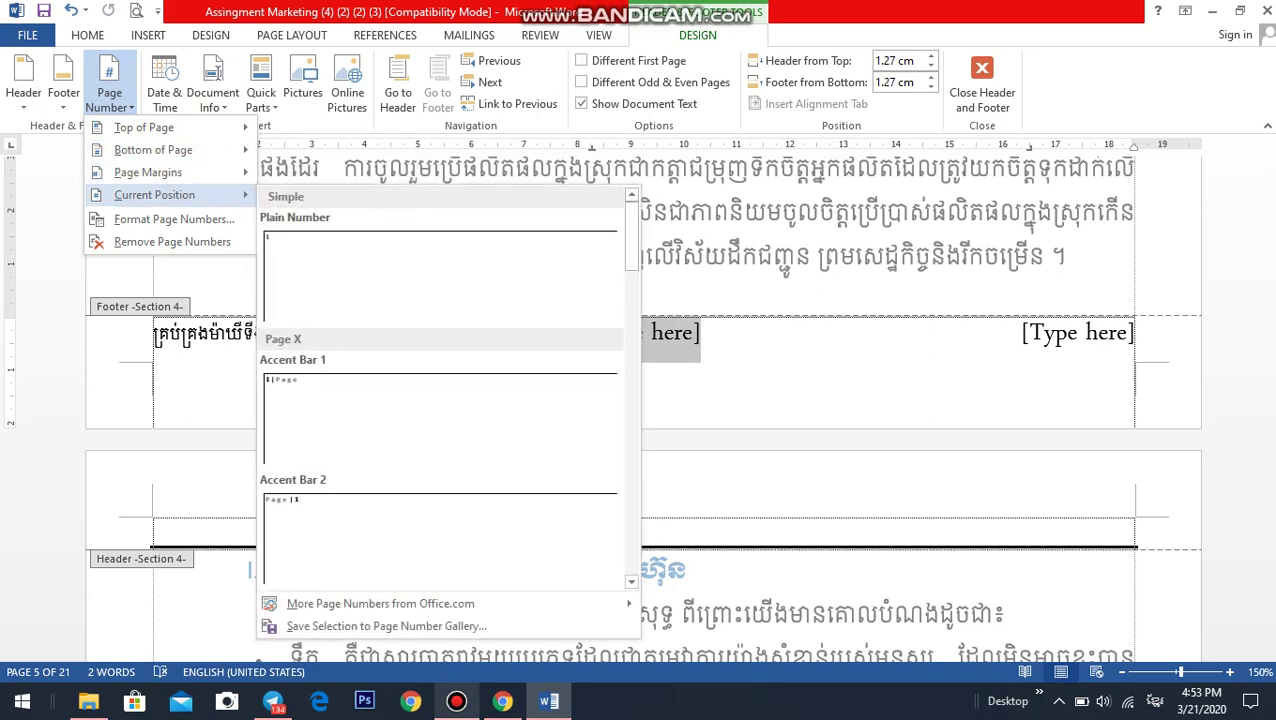
mouse_move(144, 127)
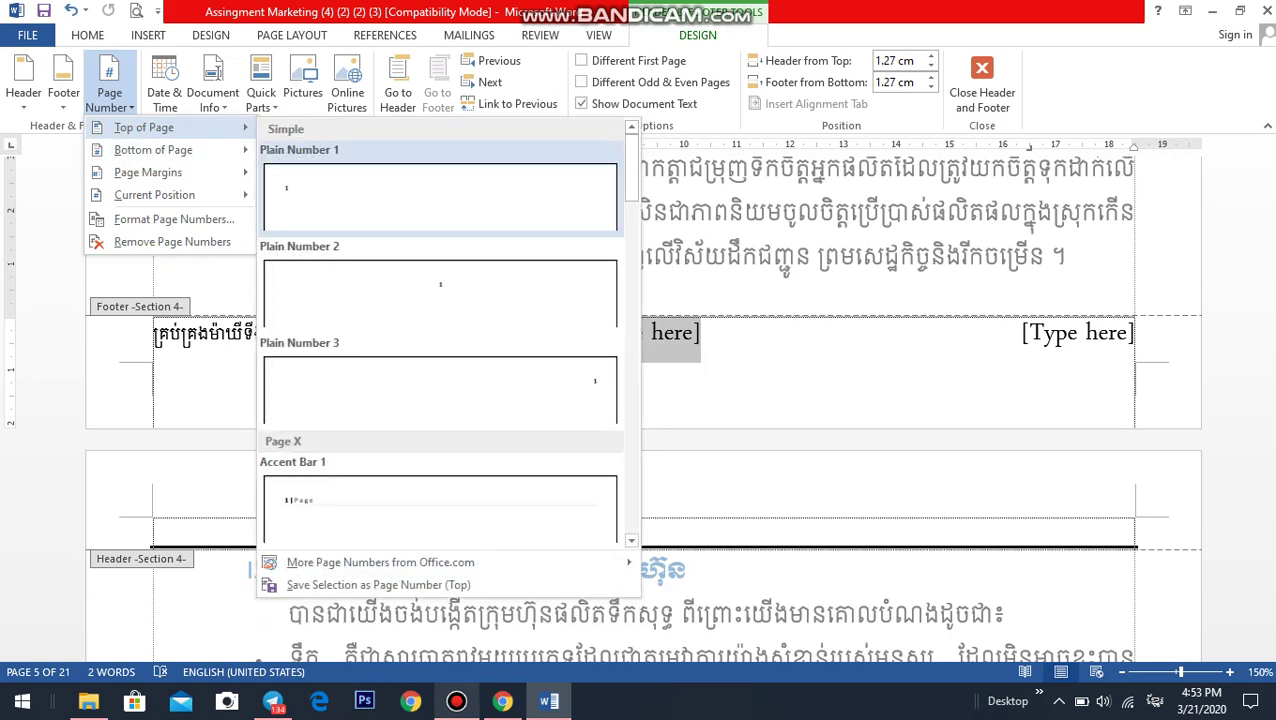
Add a bar-style page number at the top of the page.
left_click(440, 505)
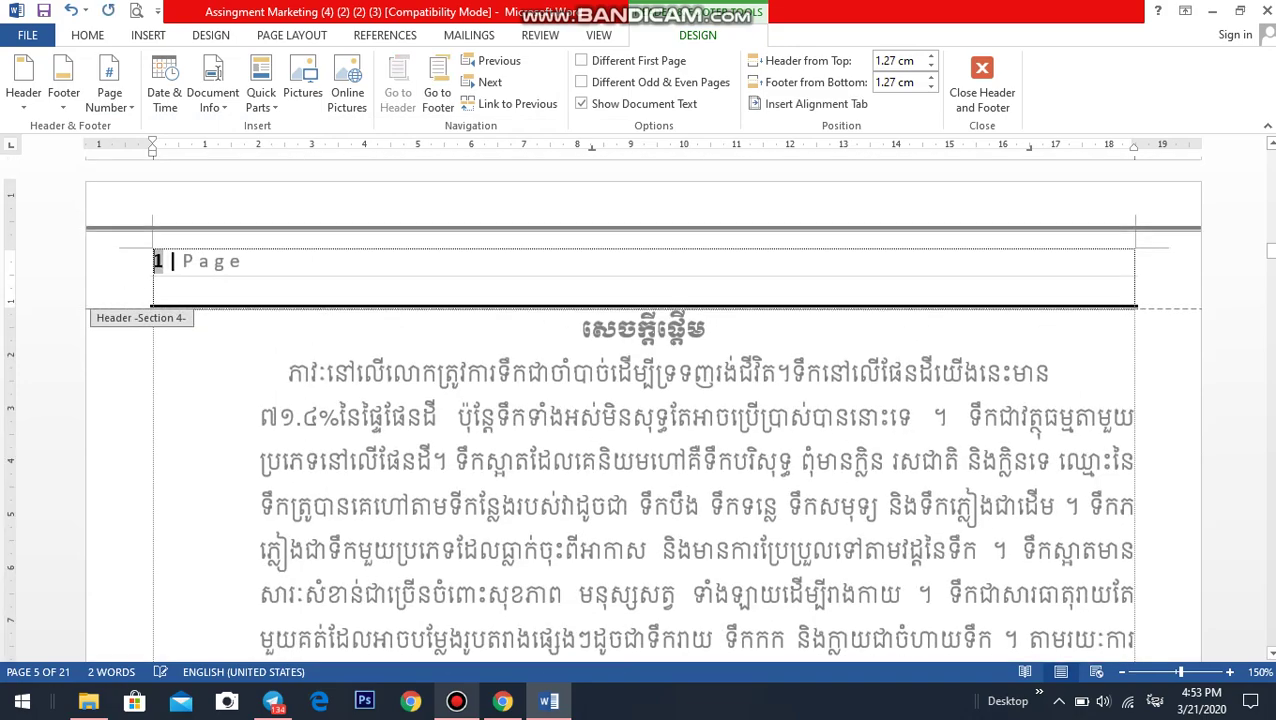
scroll(640, 408, "down", 5)
scroll(640, 408, "down", 5)
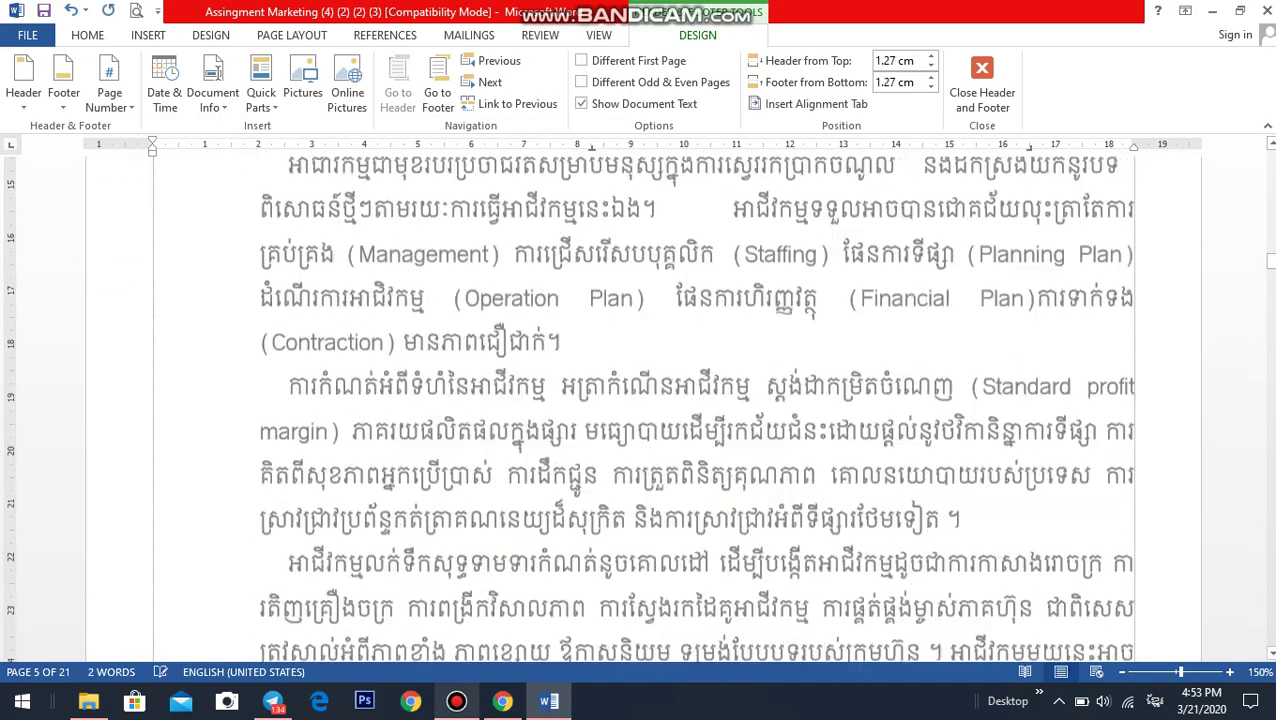
scroll(640, 408, "down", 3)
scroll(640, 408, "down", 5)
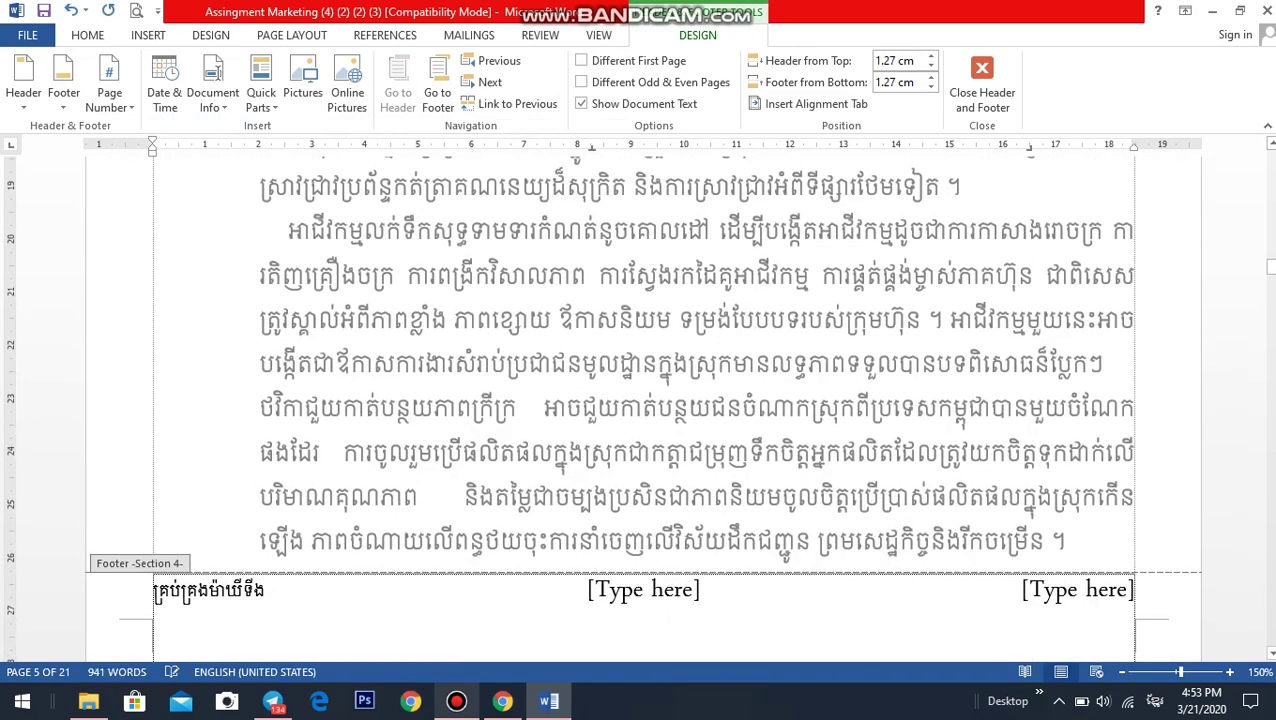
scroll(640, 408, "down", 3)
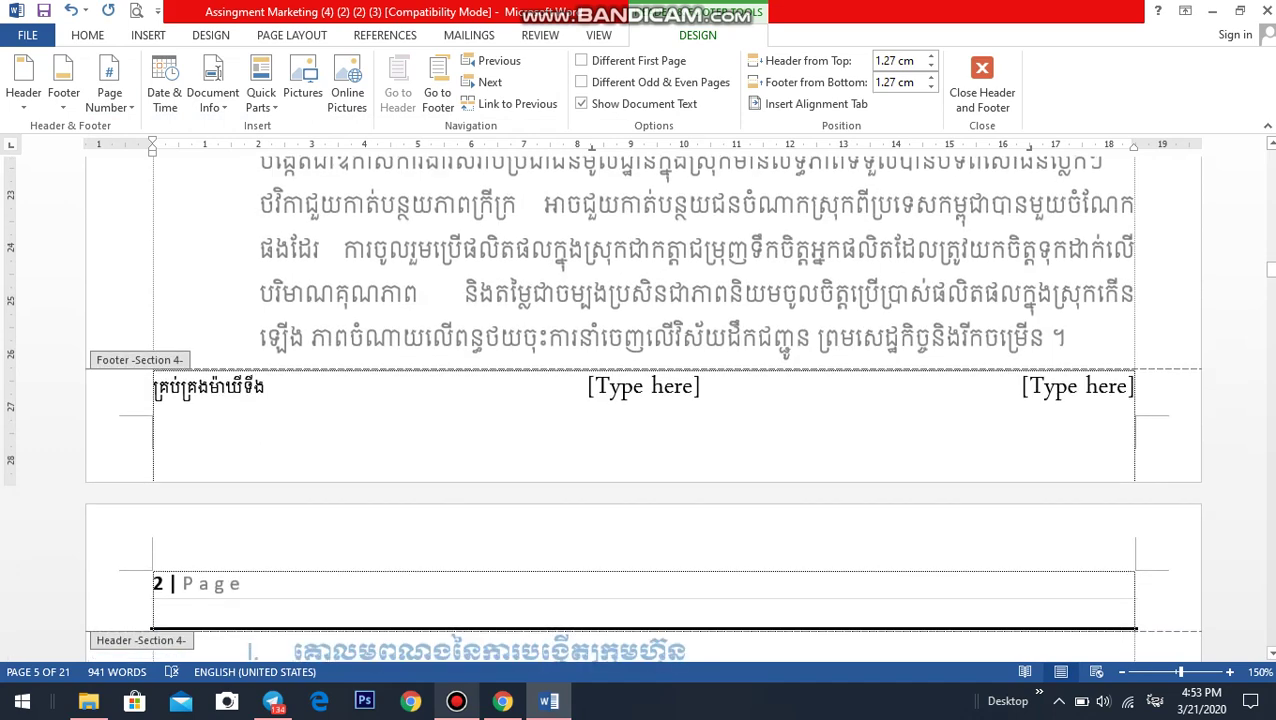
Insert an Accent Bar 2 page number in the centre footer and move 'Page' after the number.
left_click(643, 386)
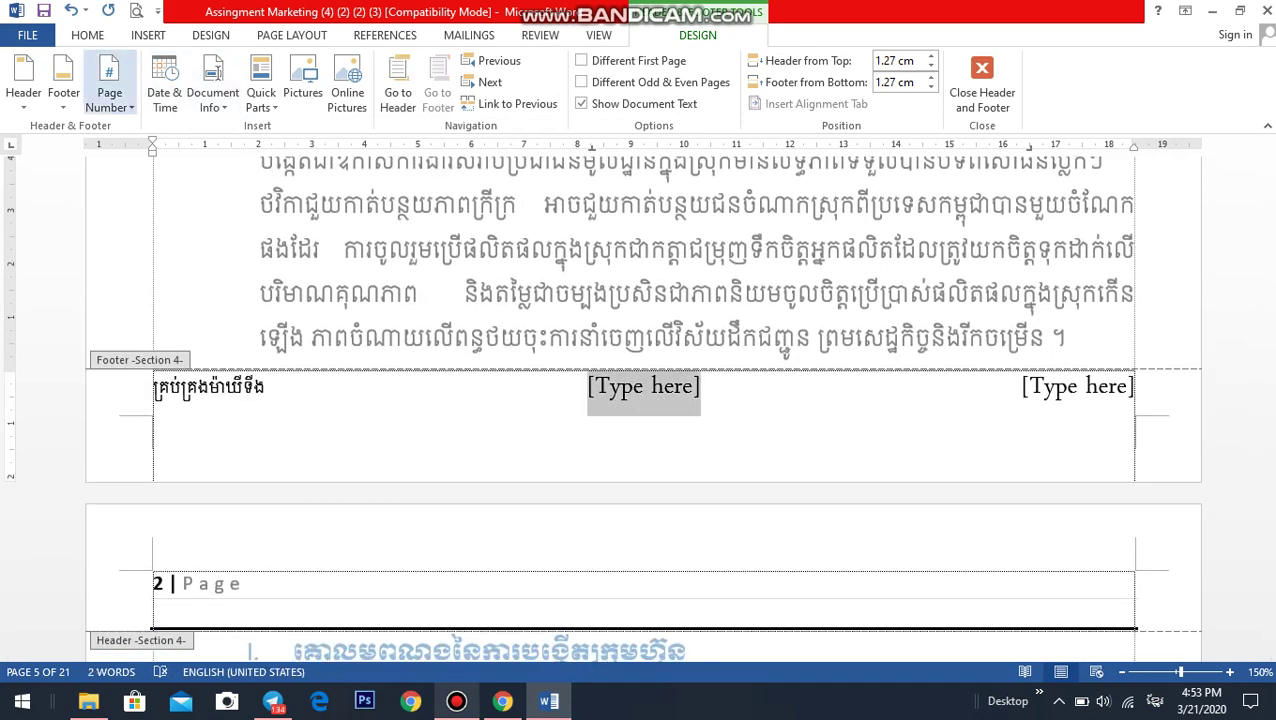
left_click(110, 90)
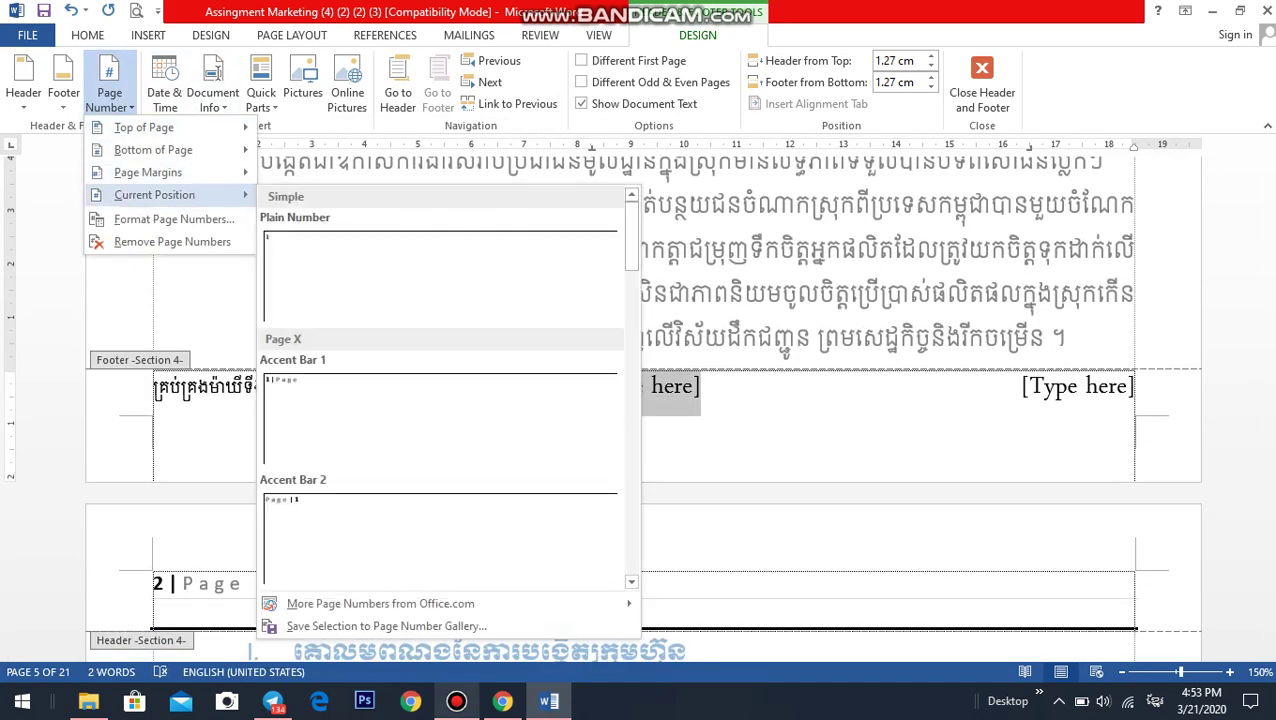
left_click(440, 535)
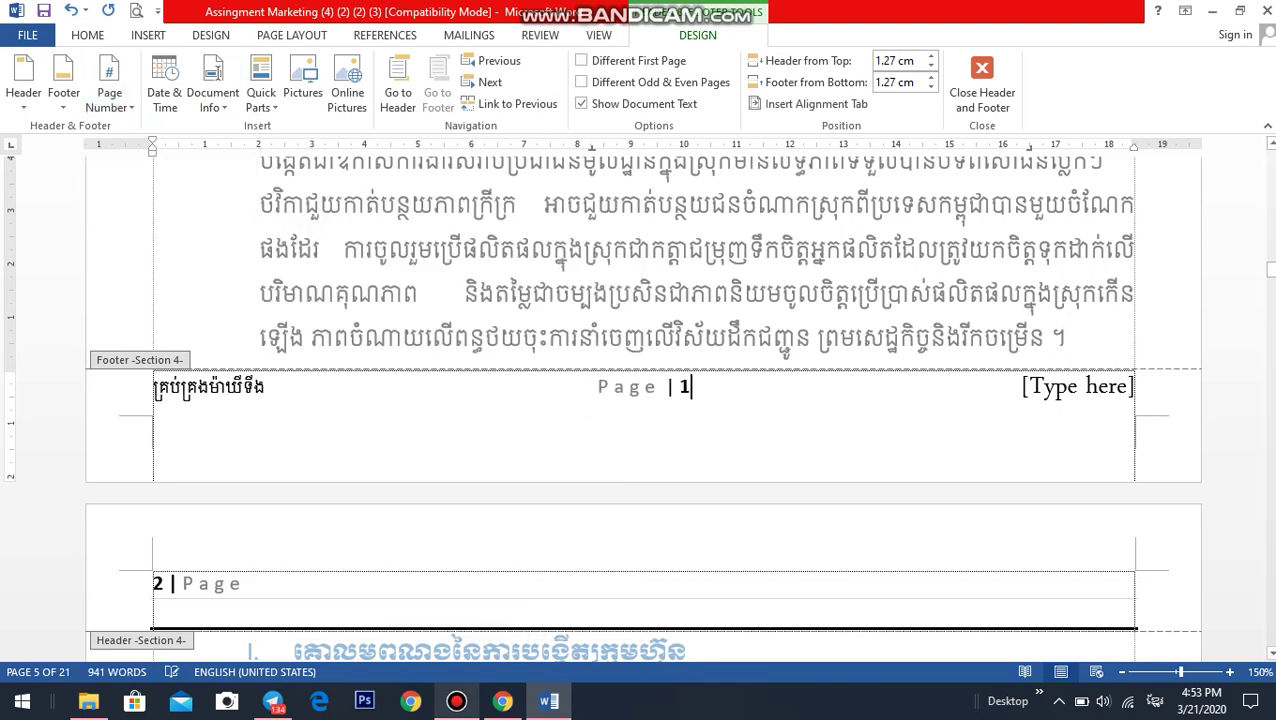
key("Left")
key("Left")
key("Left")
key("shift+Left")
key("shift+Left")
key("shift+Left")
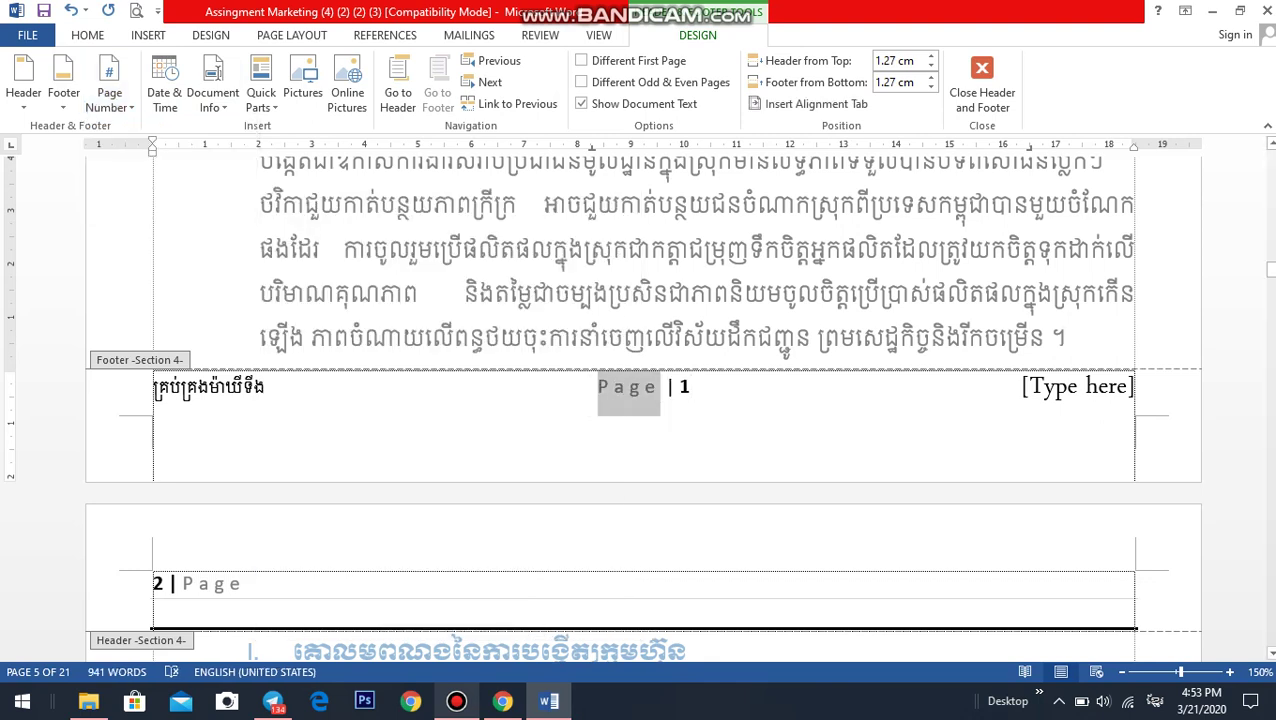
key("ctrl+x")
key("End")
key("ctrl+v")
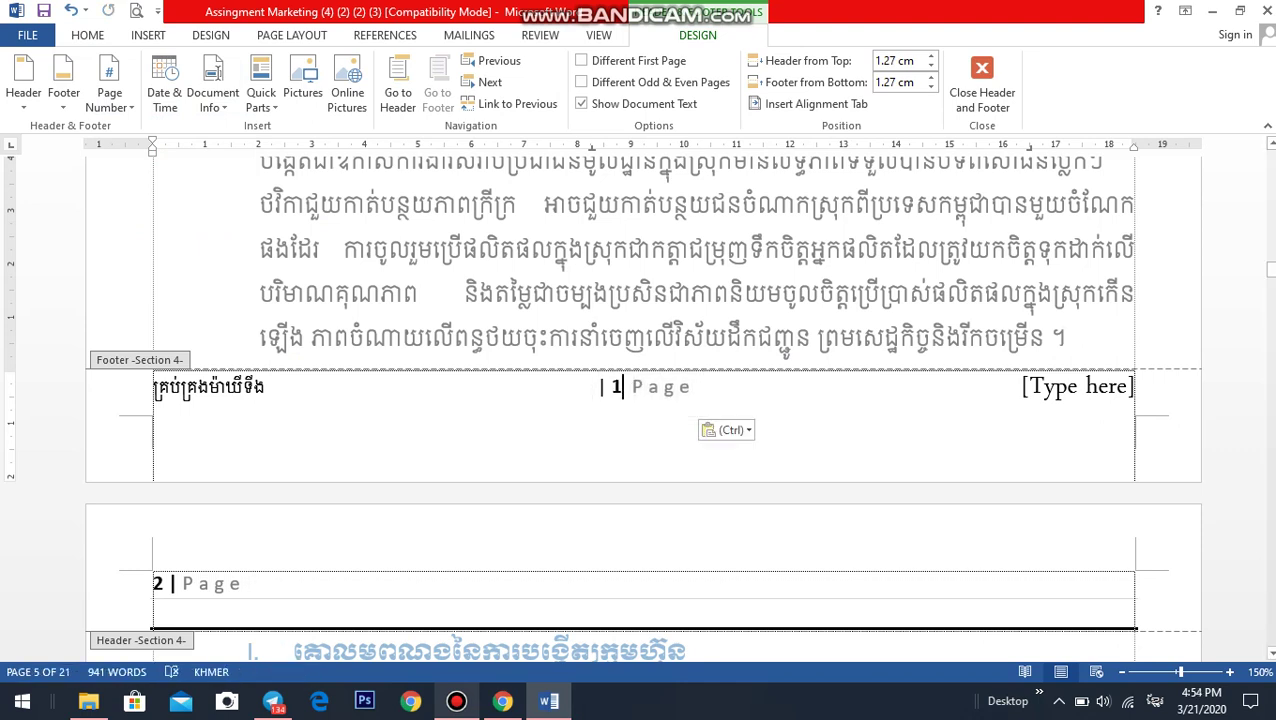
Delete the stray page number from the section 4 header, leaving it empty.
double_click(616, 386)
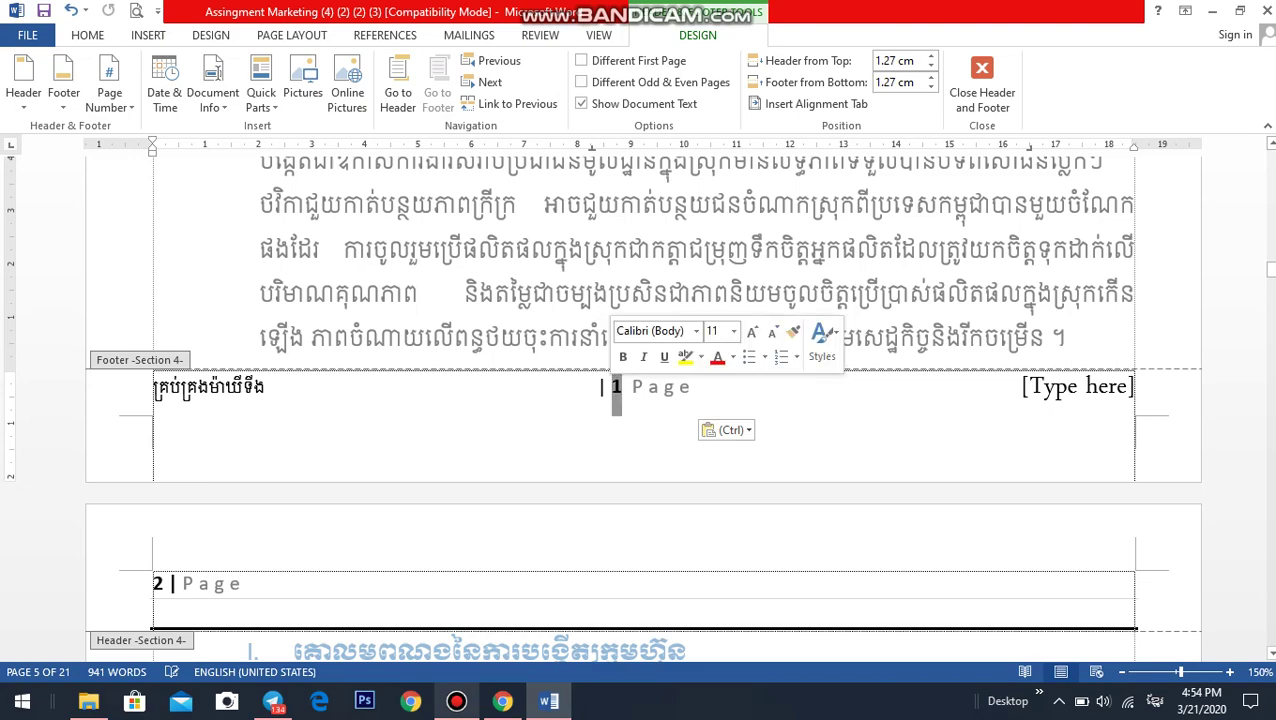
scroll(640, 400, "up", 5)
scroll(640, 400, "up", 5)
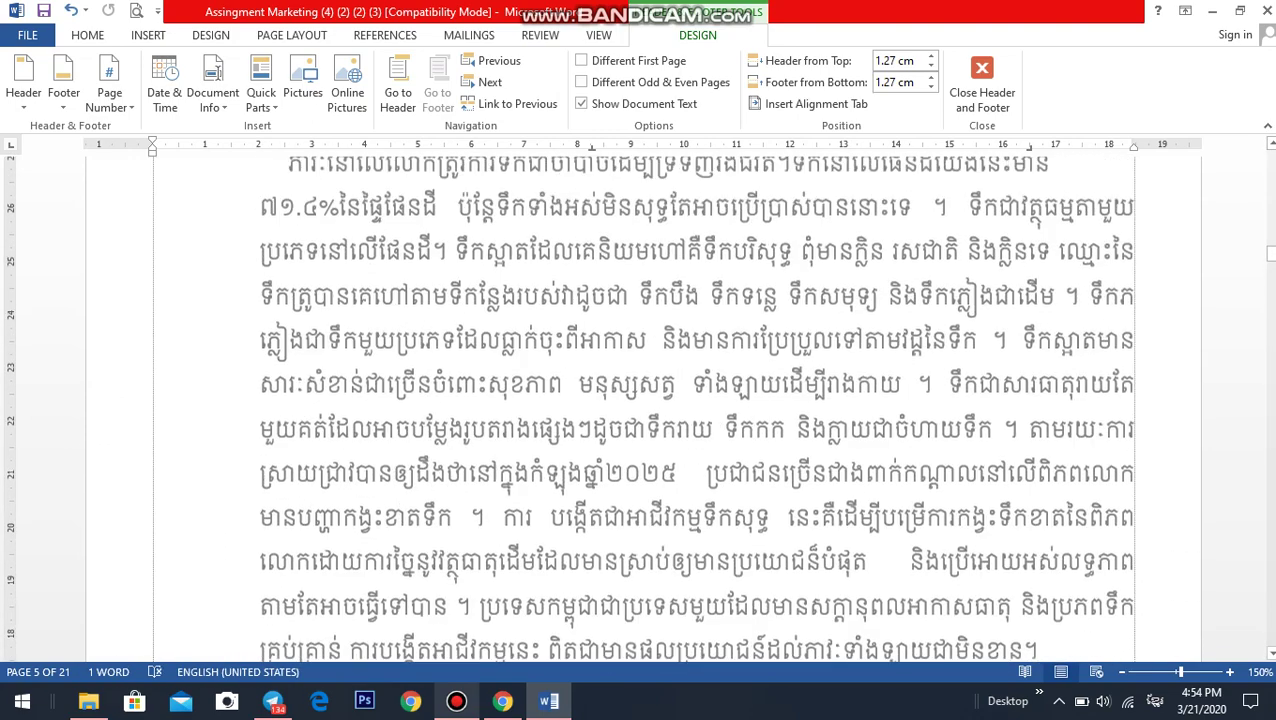
scroll(640, 400, "up", 3)
scroll(640, 400, "up", 1)
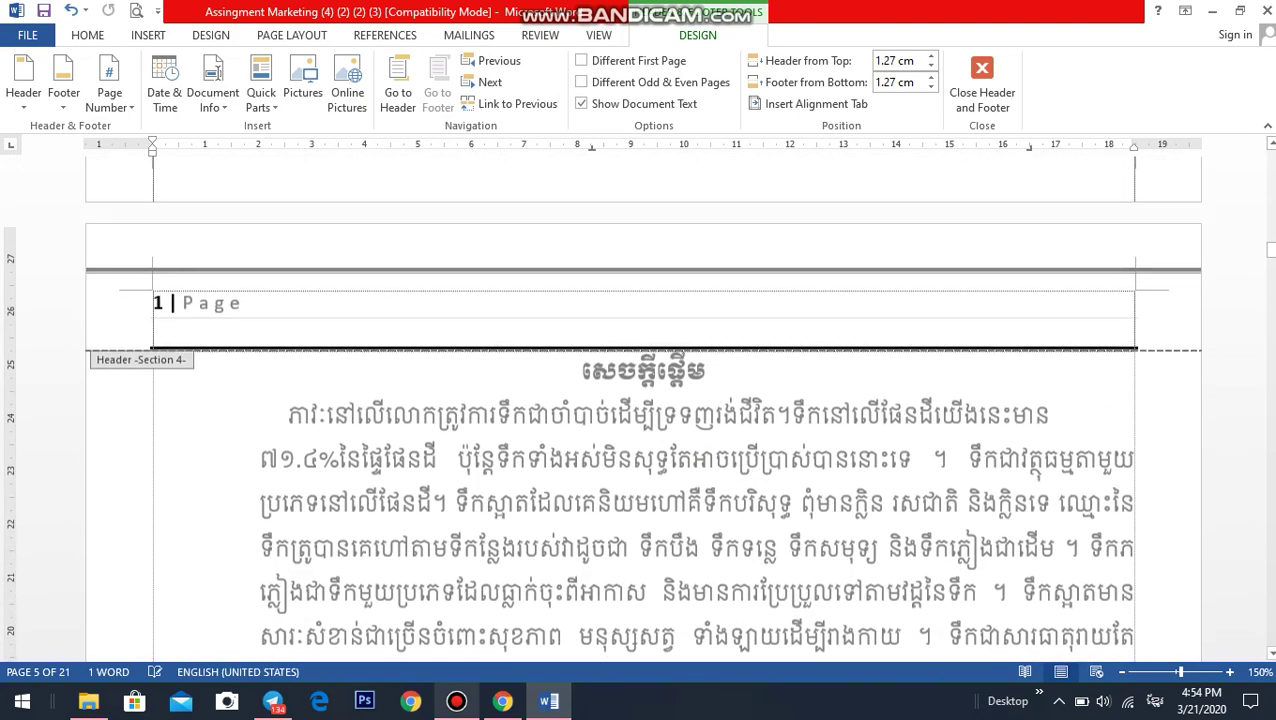
triple_click(200, 309)
key("Delete")
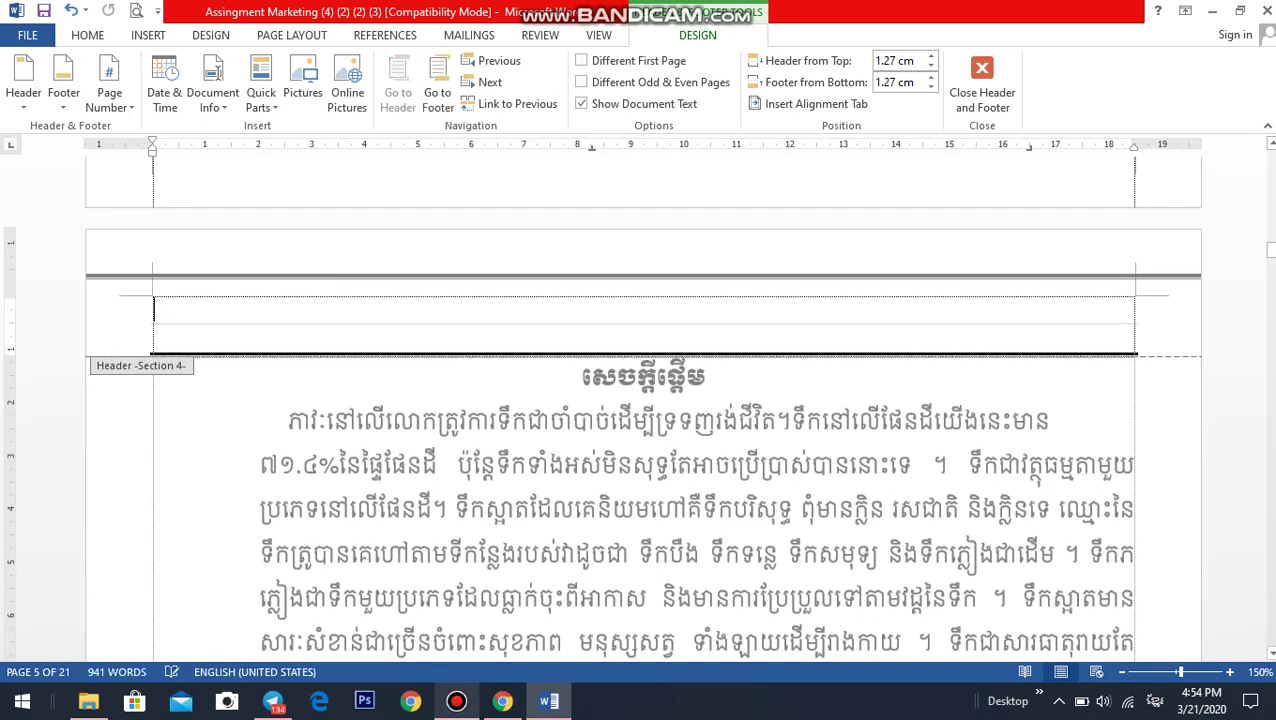
scroll(640, 400, "down", 5)
Delete the '| ' separator before the footer page number so it reads '1 Page'.
scroll(640, 400, "down", 5)
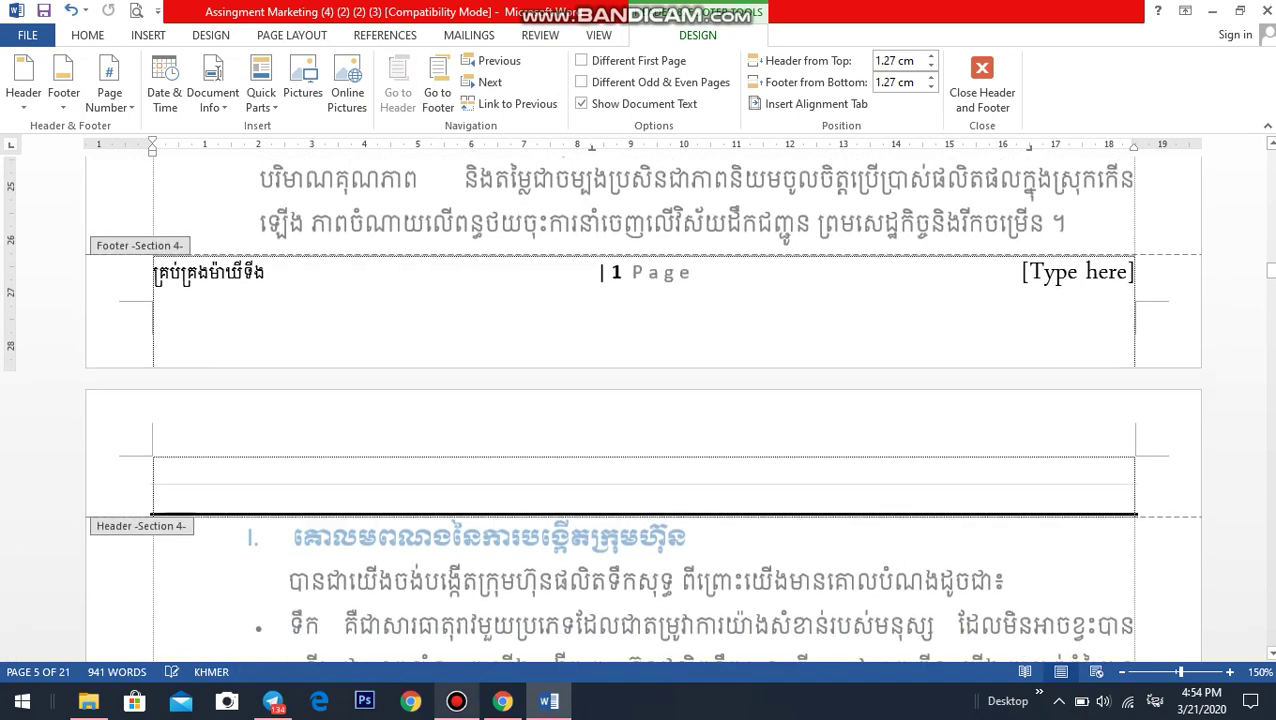
left_click(632, 272)
key("Home")
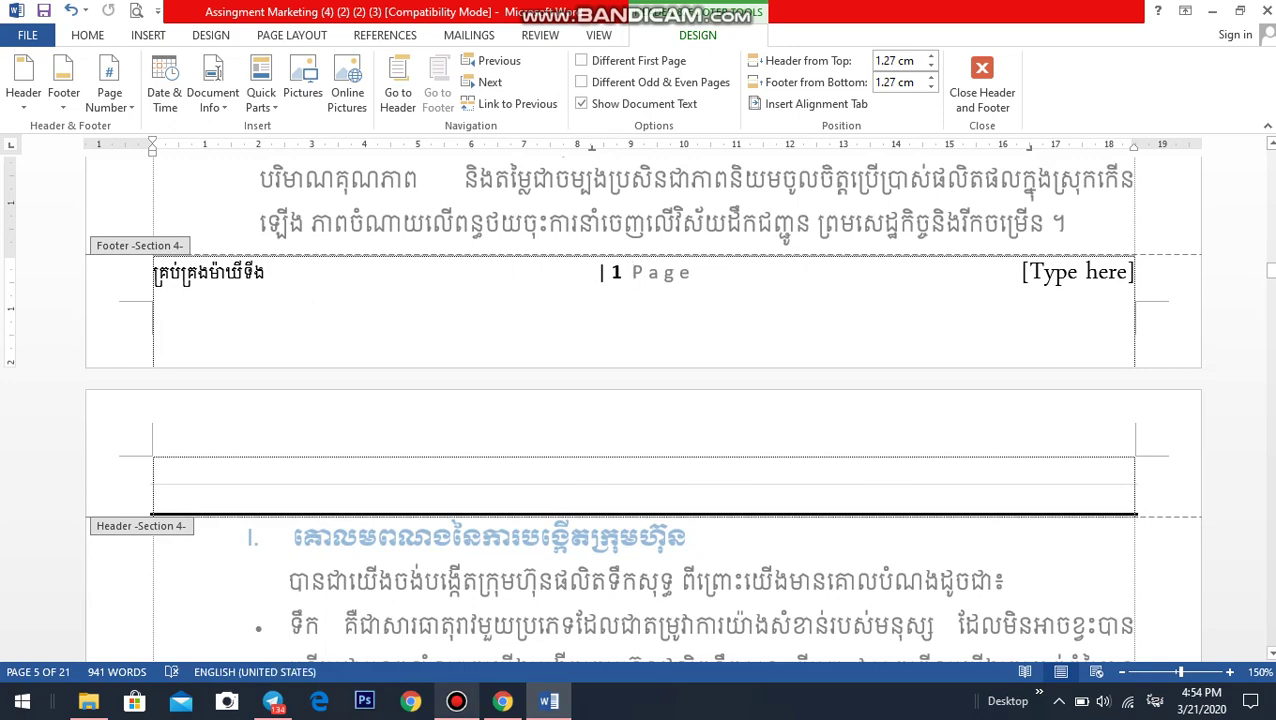
key("Delete")
key("Delete")
scroll(640, 400, "down", 4)
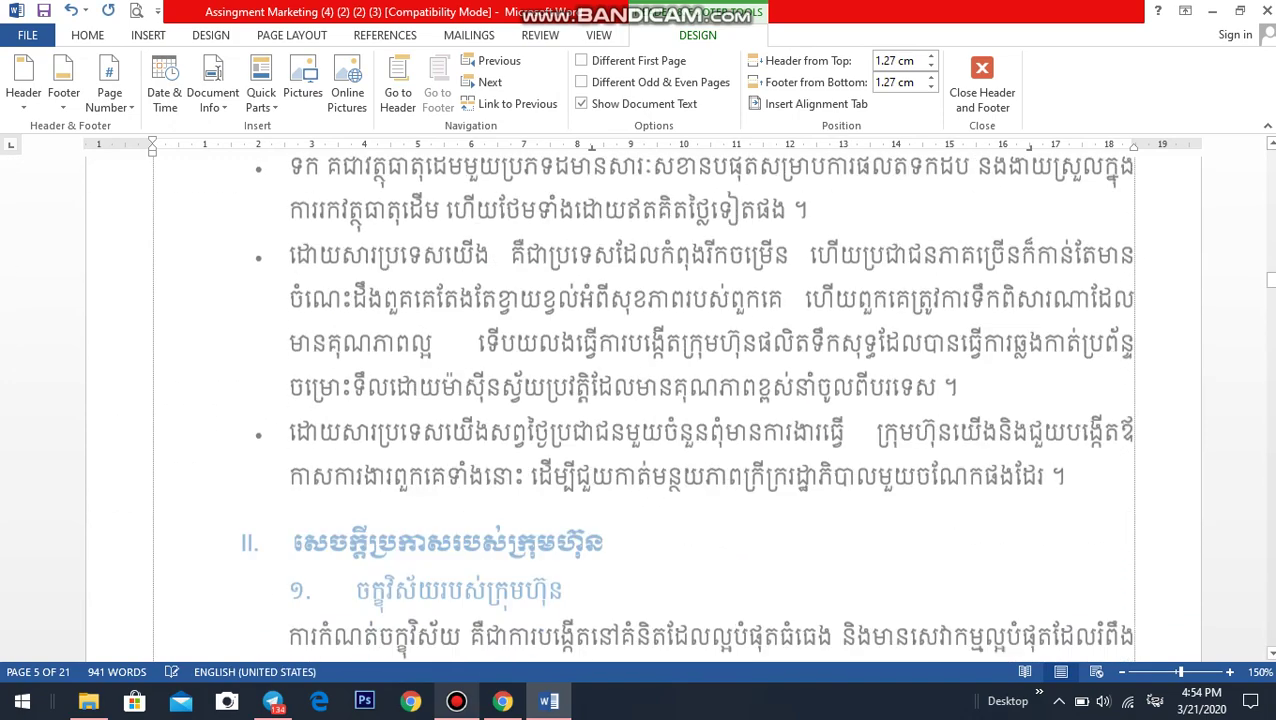
scroll(640, 400, "down", 4)
scroll(640, 400, "down", 4)
scroll(640, 400, "down", 3)
scroll(640, 400, "down", 3)
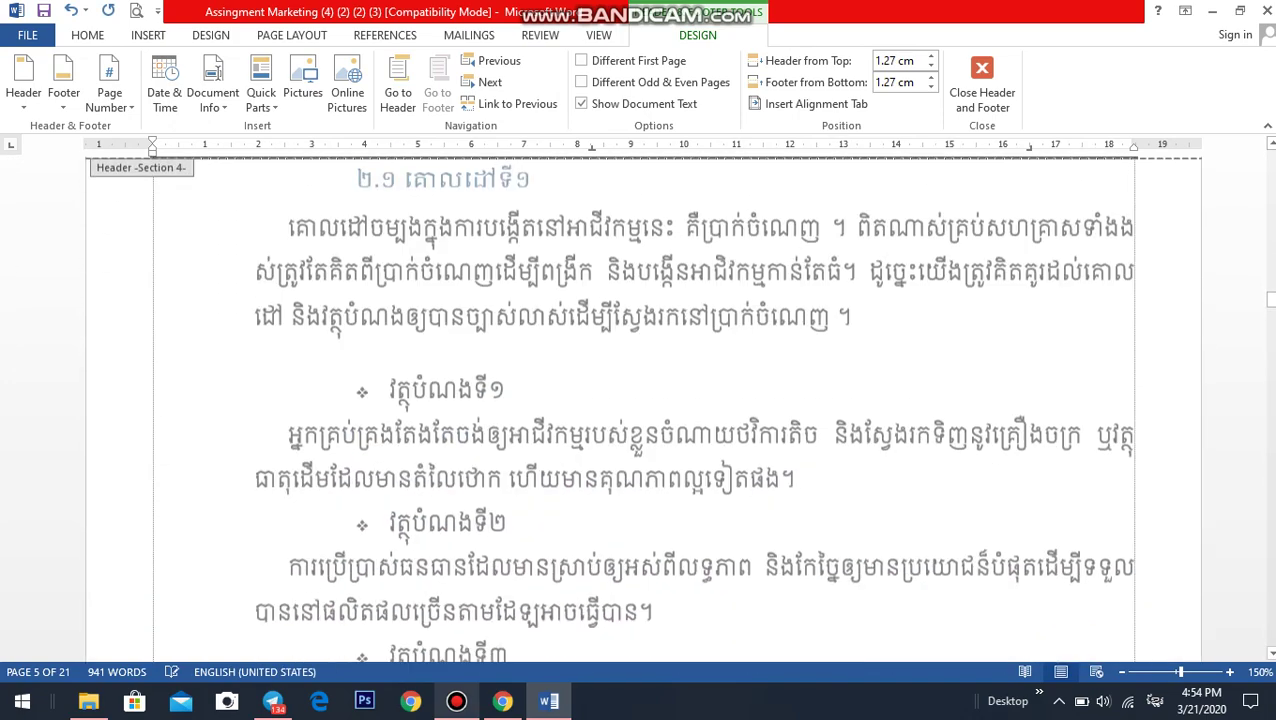
scroll(640, 400, "down", 3)
scroll(640, 400, "down", 5, "ctrl")
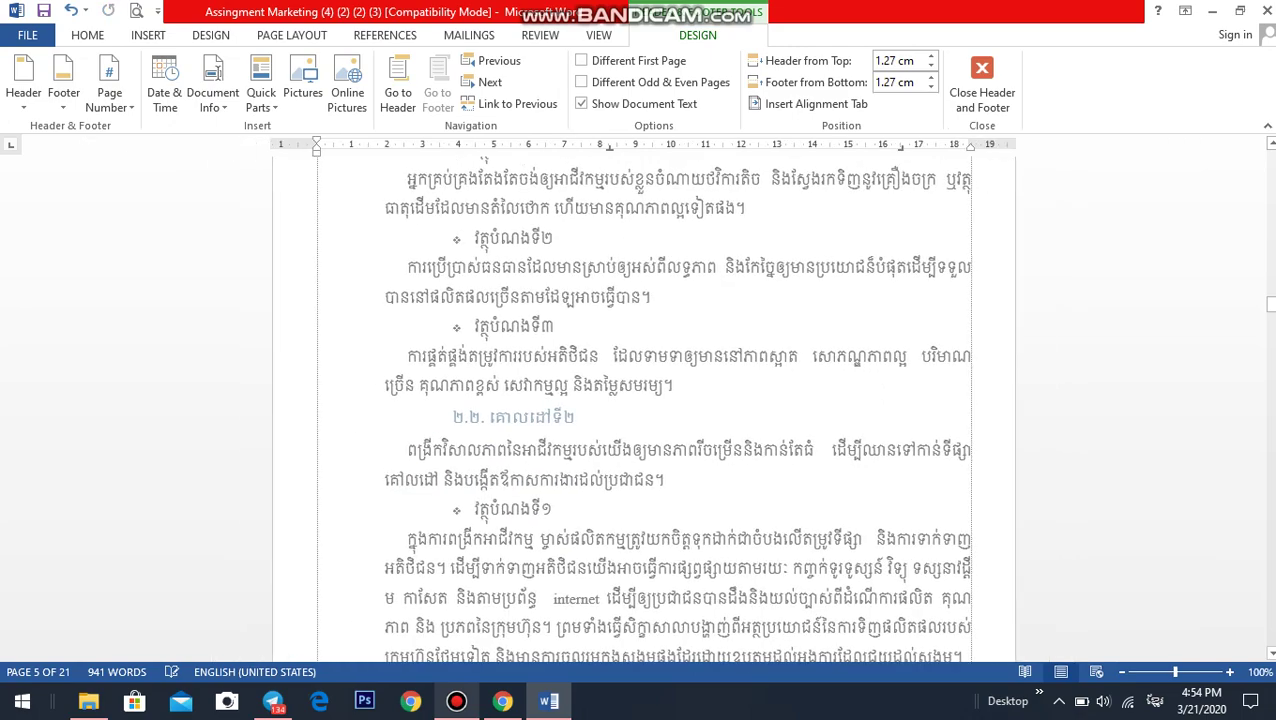
scroll(640, 400, "down", 5)
scroll(640, 400, "down", 2)
scroll(640, 400, "up", 4)
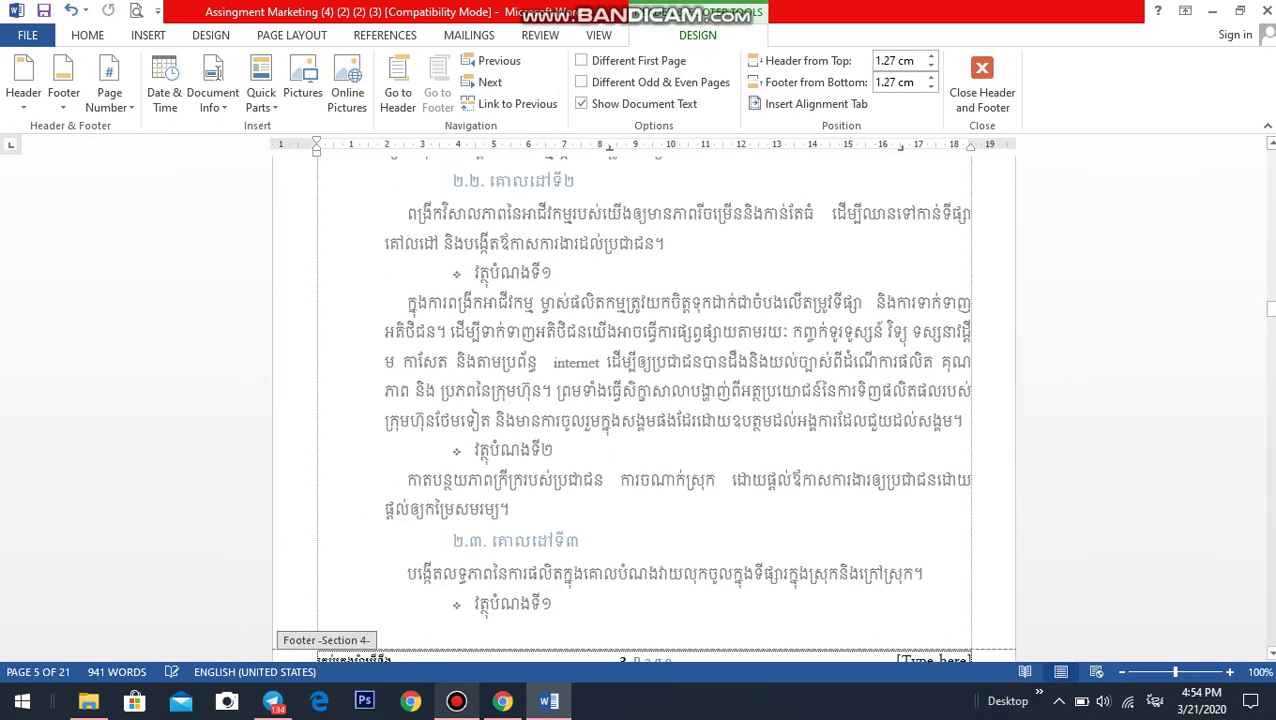
scroll(640, 400, "up", 5)
scroll(640, 400, "up", 3)
scroll(640, 400, "up", 3)
scroll(640, 400, "up", 3)
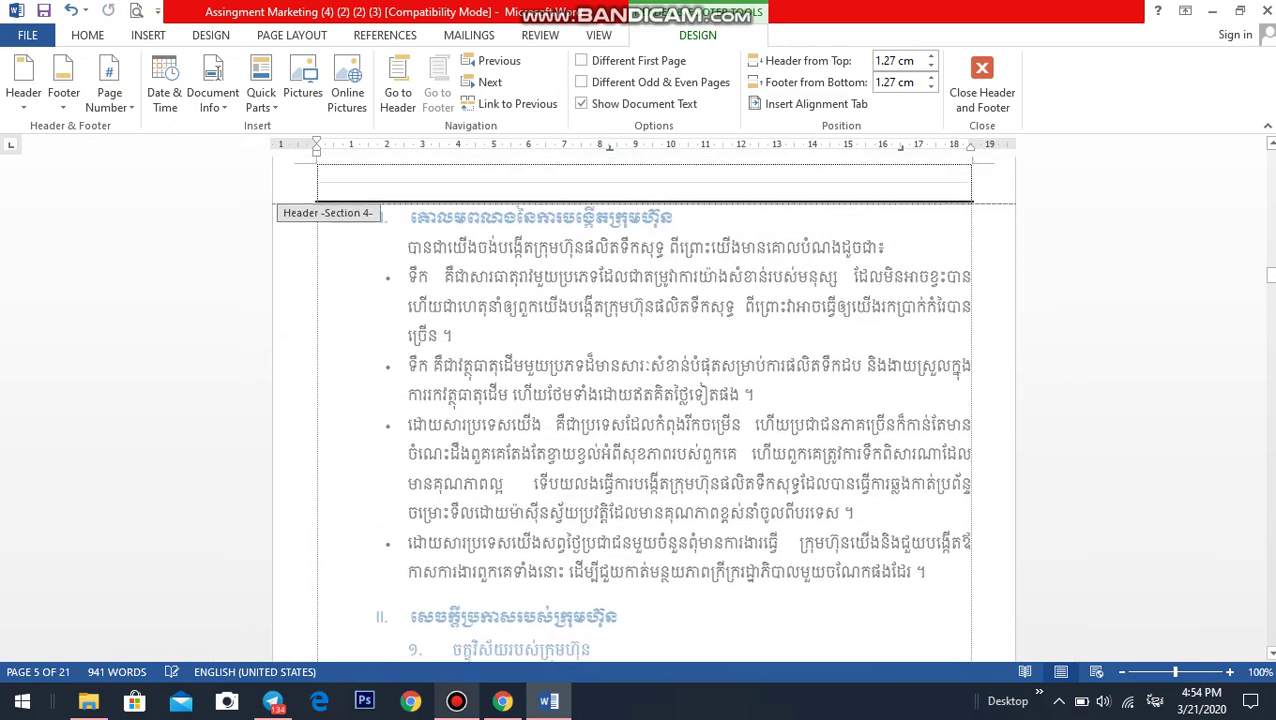
scroll(640, 400, "up", 5)
scroll(640, 400, "up", 1)
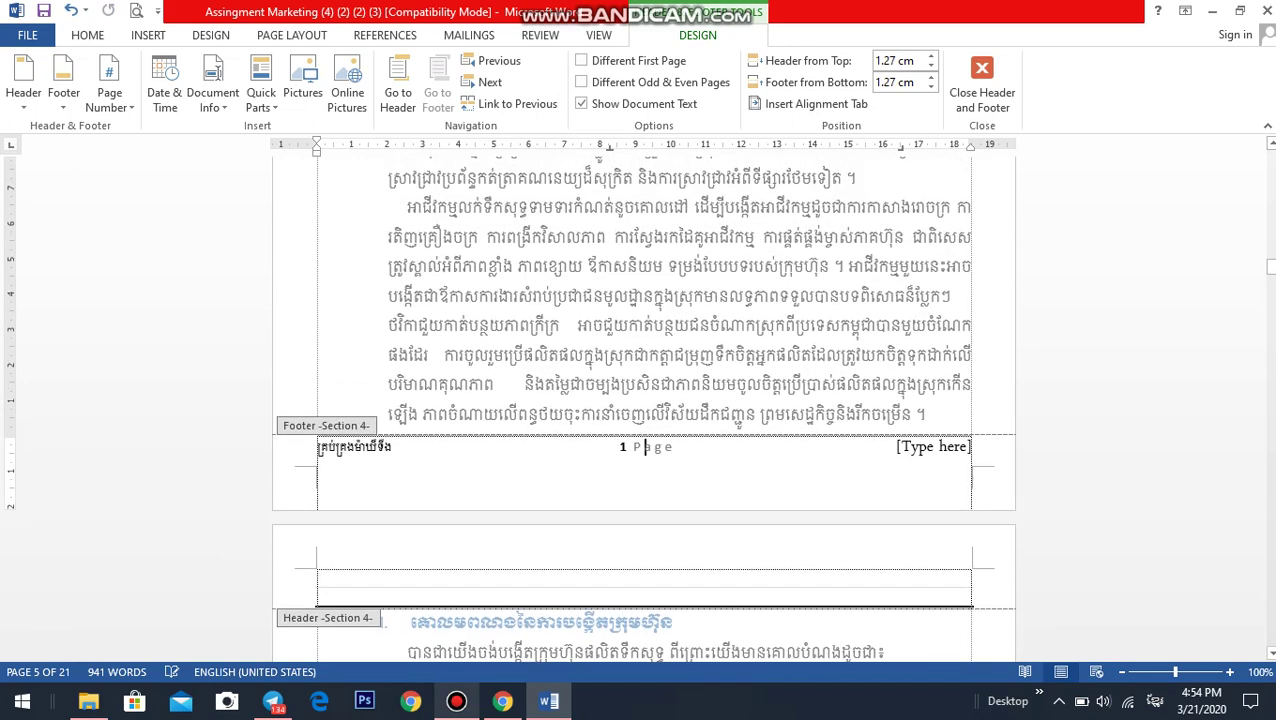
Replace 'Page' with Khmer ទំព័រ and match its formatting to the Khmer title using Format Painter.
double_click(640, 447)
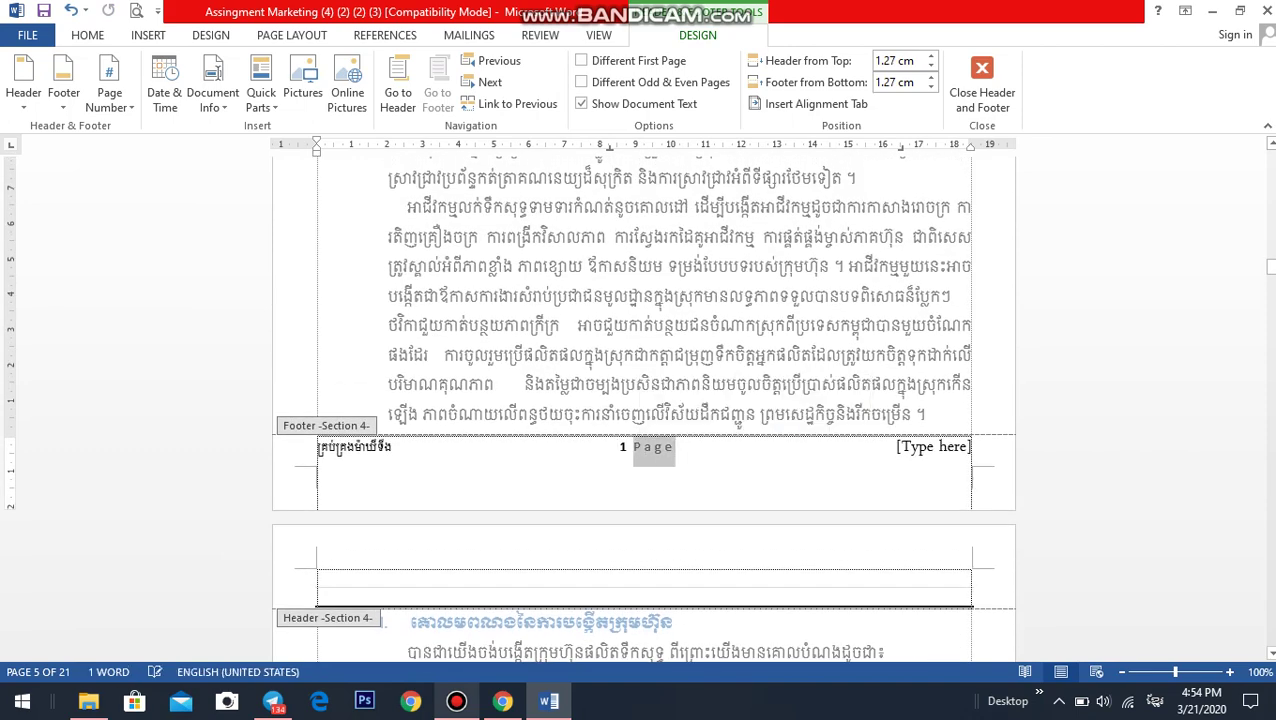
type("ទ")
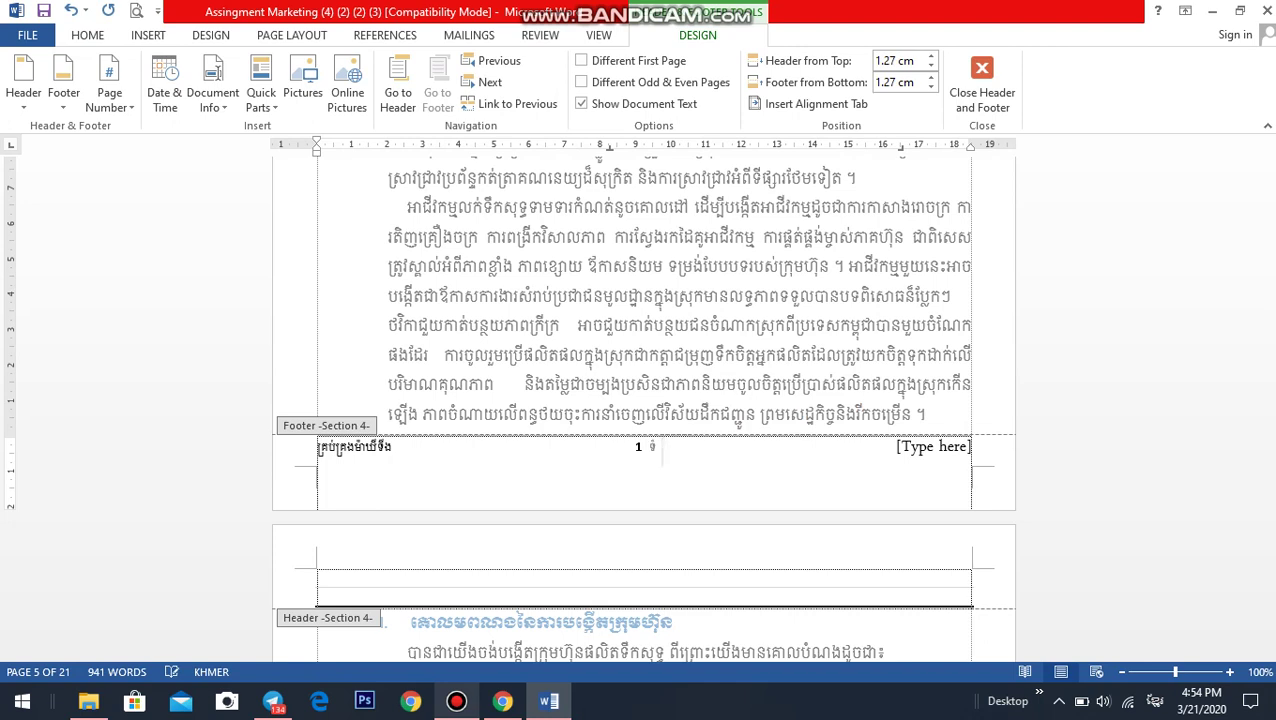
type("ំព័រ")
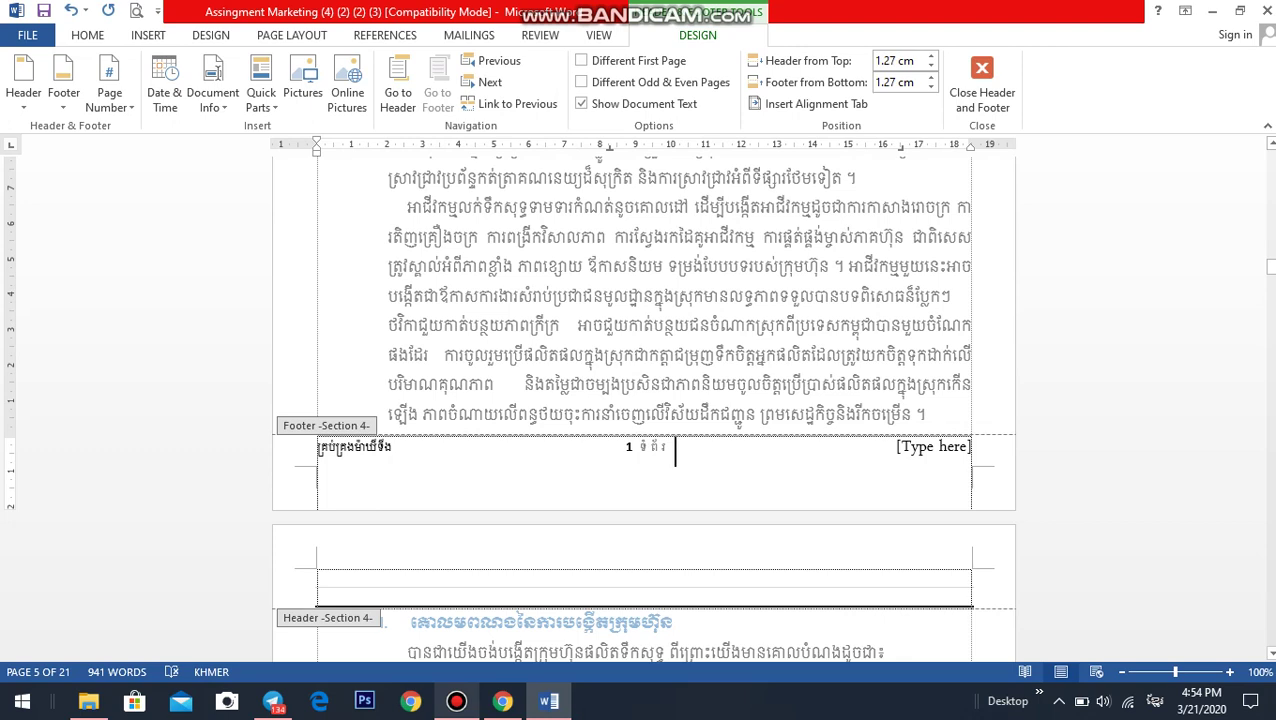
left_click_drag(392, 447, 364, 447)
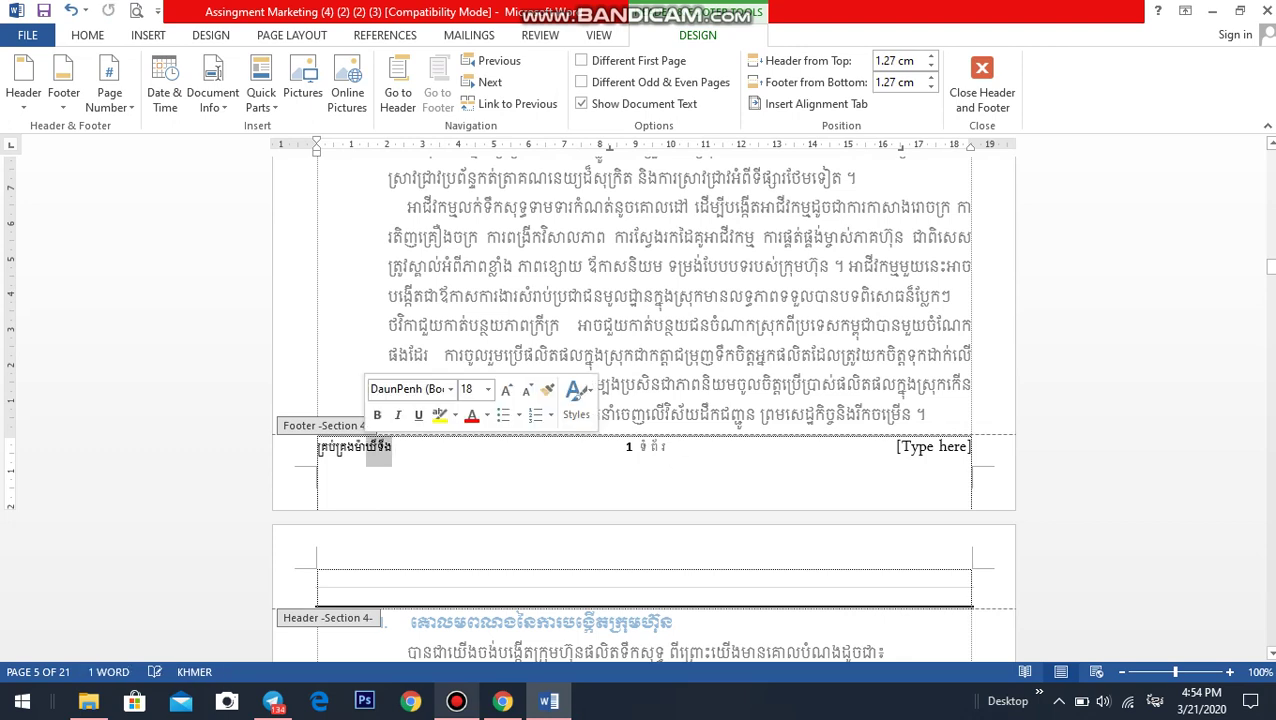
left_click(547, 389)
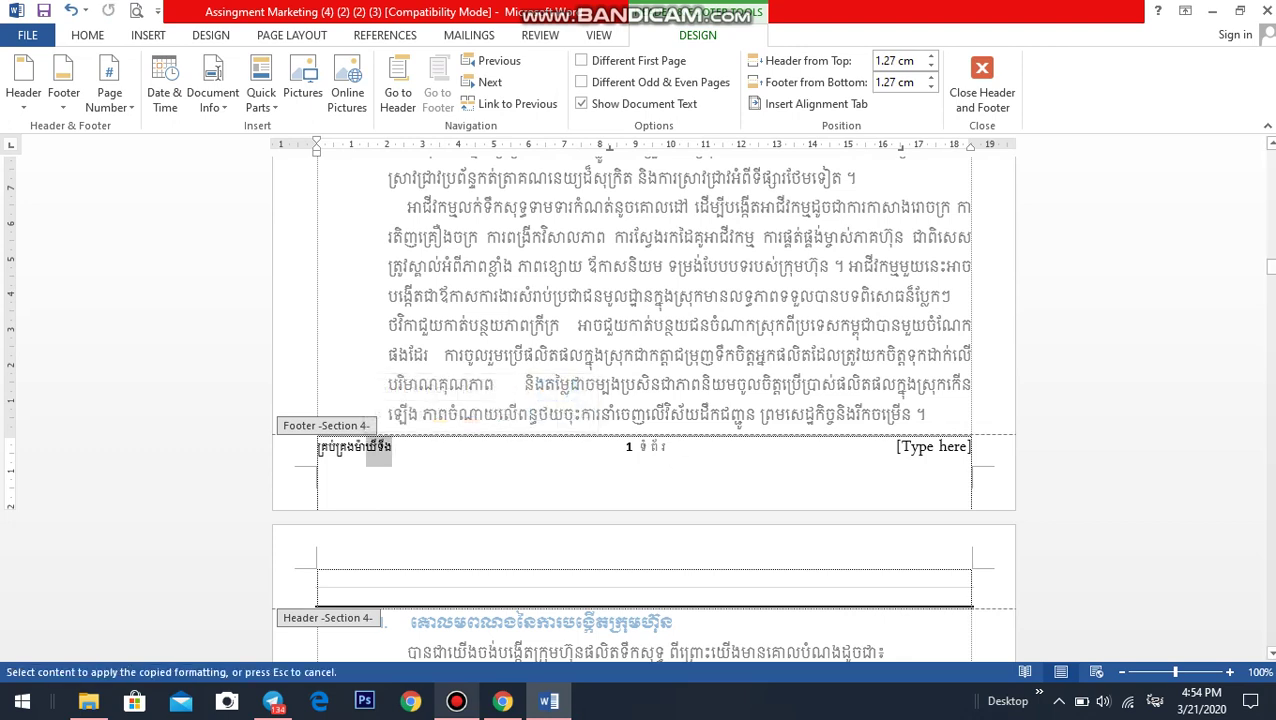
left_click_drag(672, 447, 392, 447)
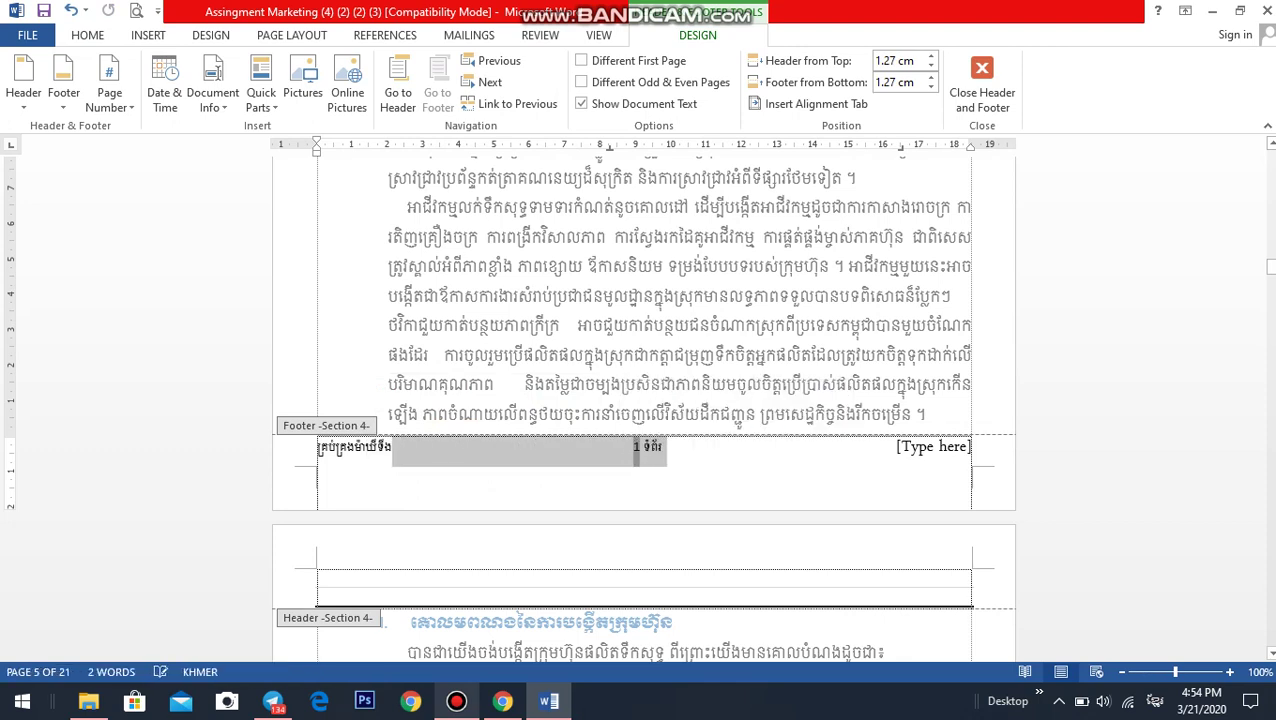
left_click(670, 447)
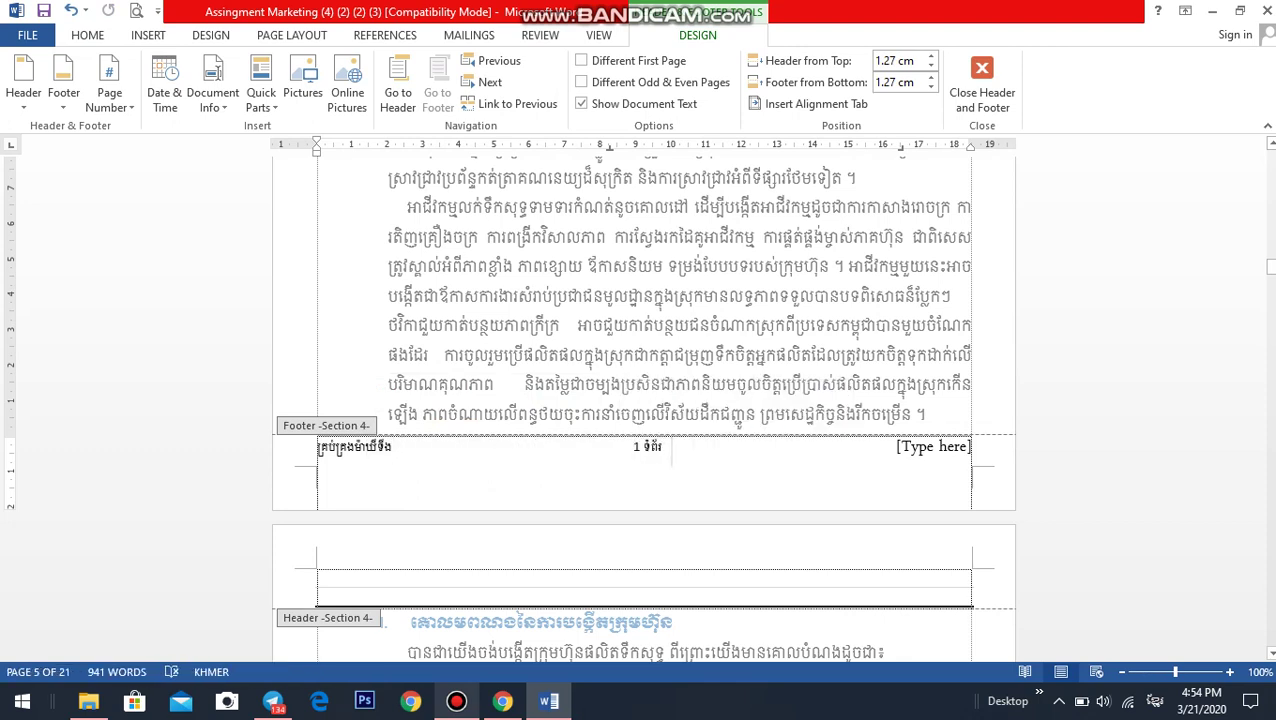
double_click(637, 447)
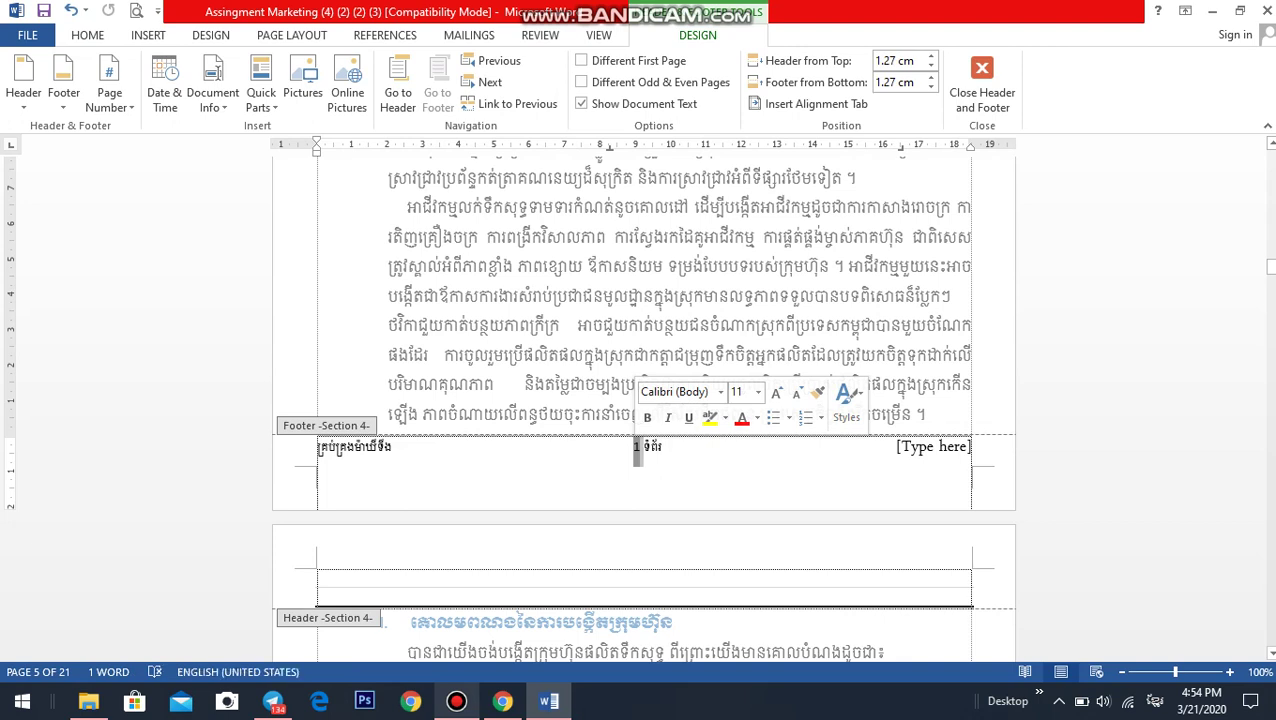
left_click(650, 447)
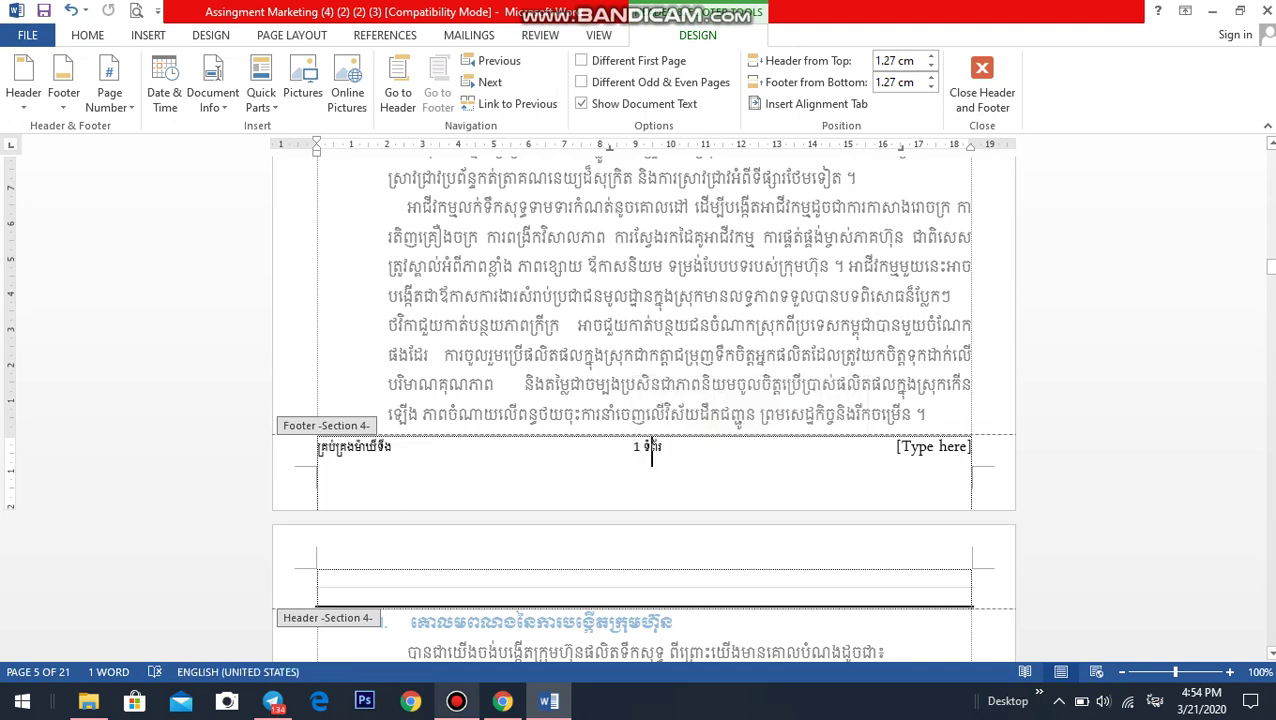
key("End")
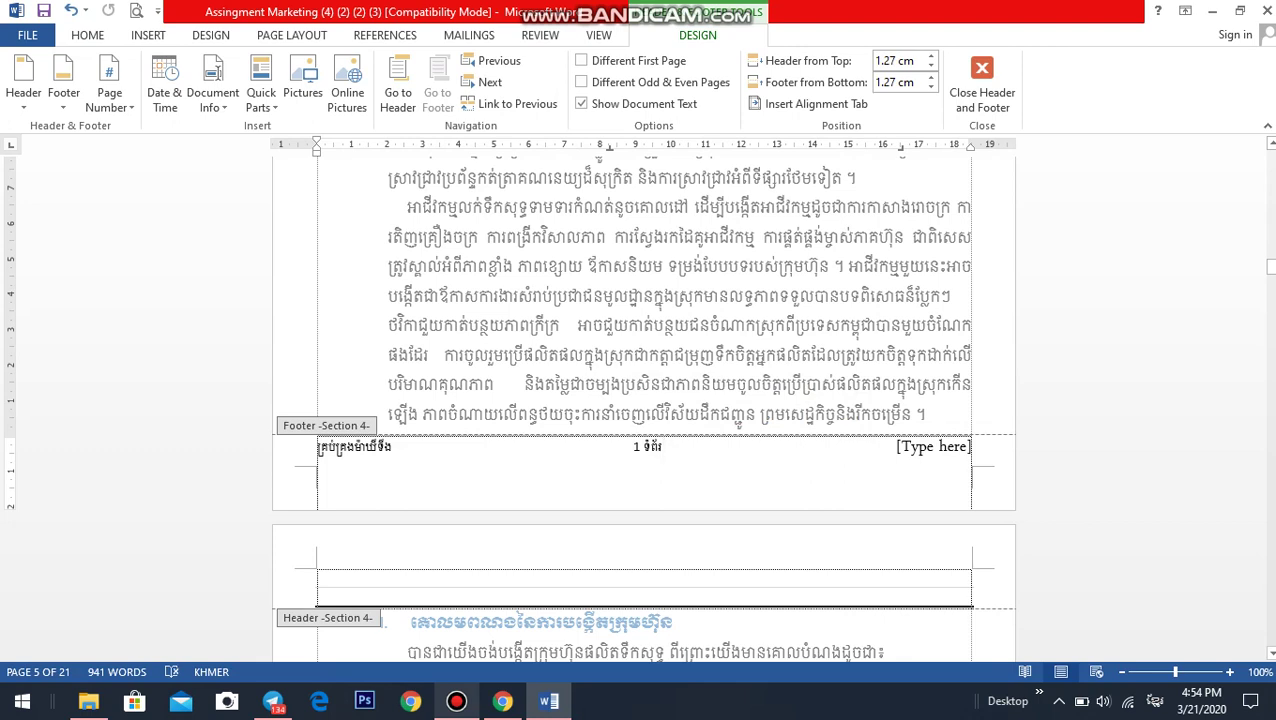
left_click(933, 447)
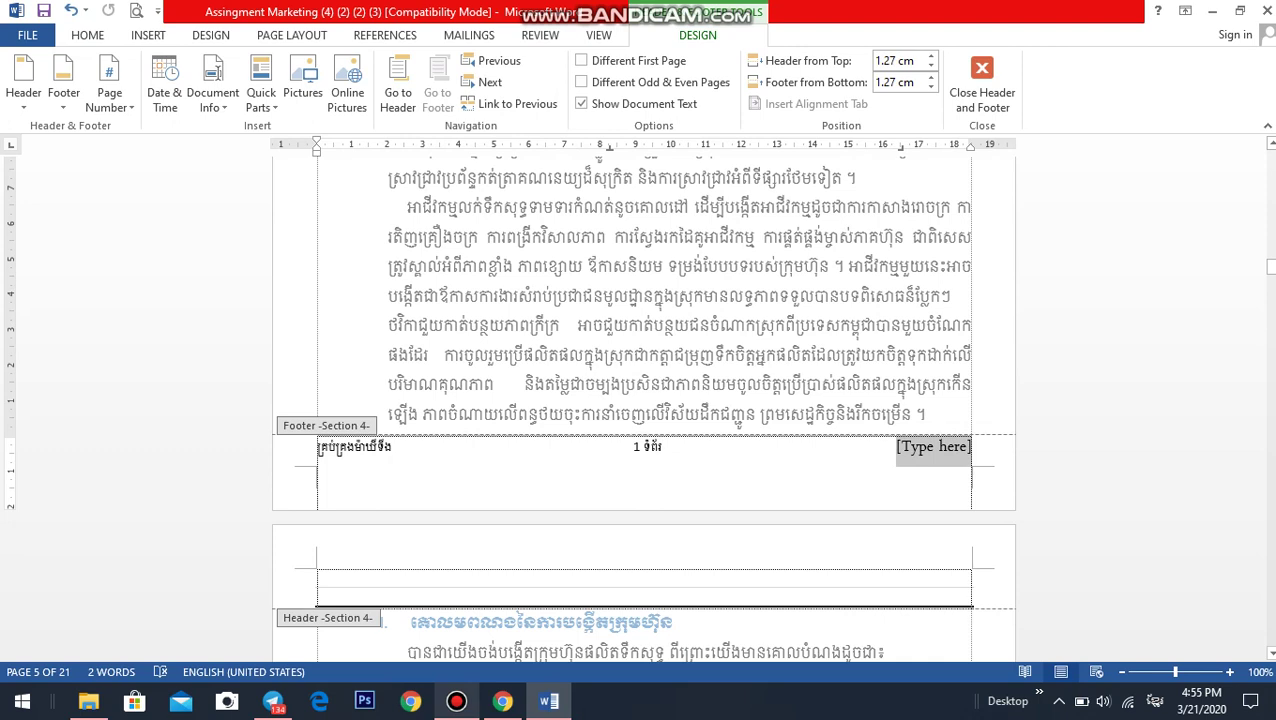
Replace the right footer placeholder with the Khmer text អាជីវកម្មទឹកសុទ្ធ.
key("BackSpace")
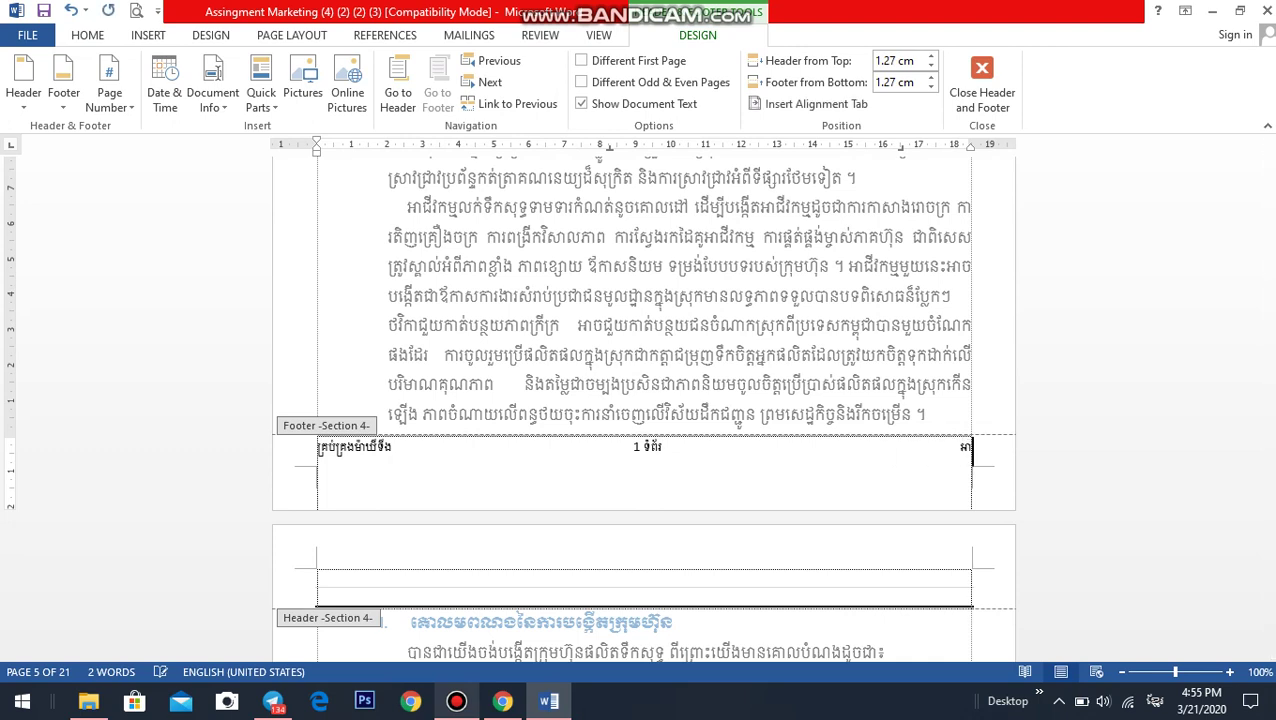
type("អាជីវកម្ម")
type("ទឹក")
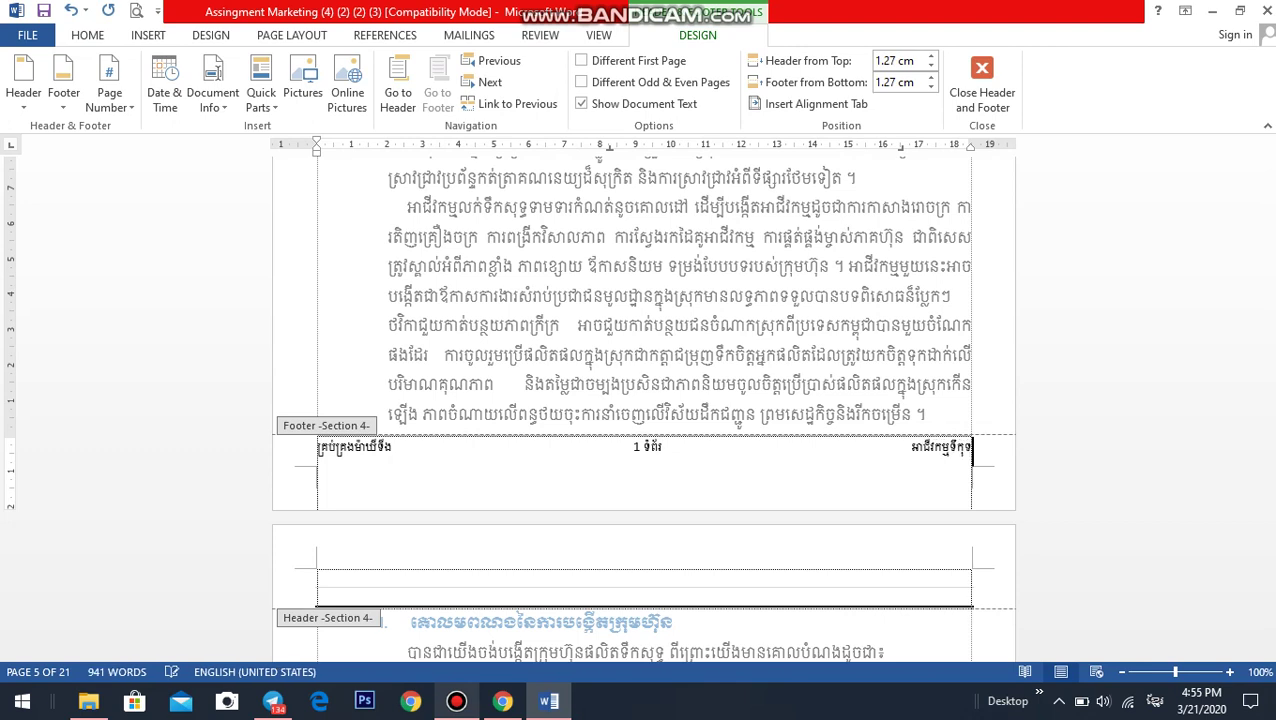
type("ស")
key("BackSpace")
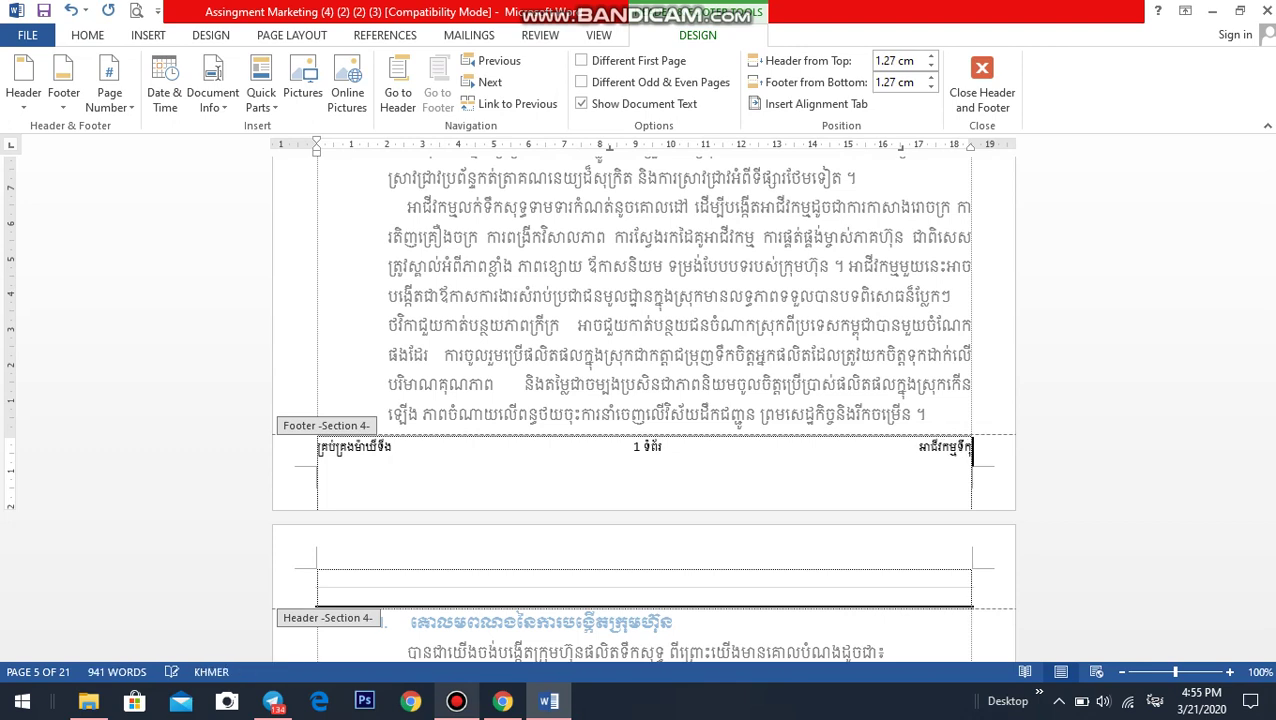
type("សុទ្ធ")
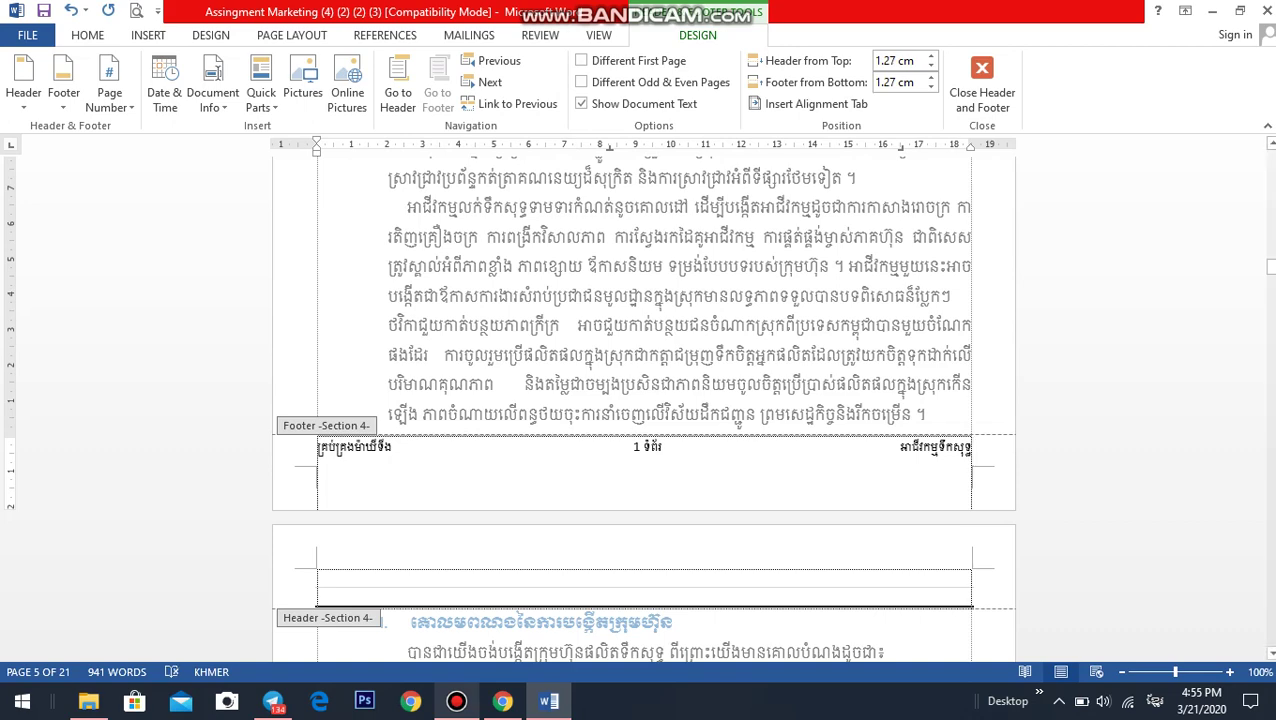
scroll(643, 408, "up", 5)
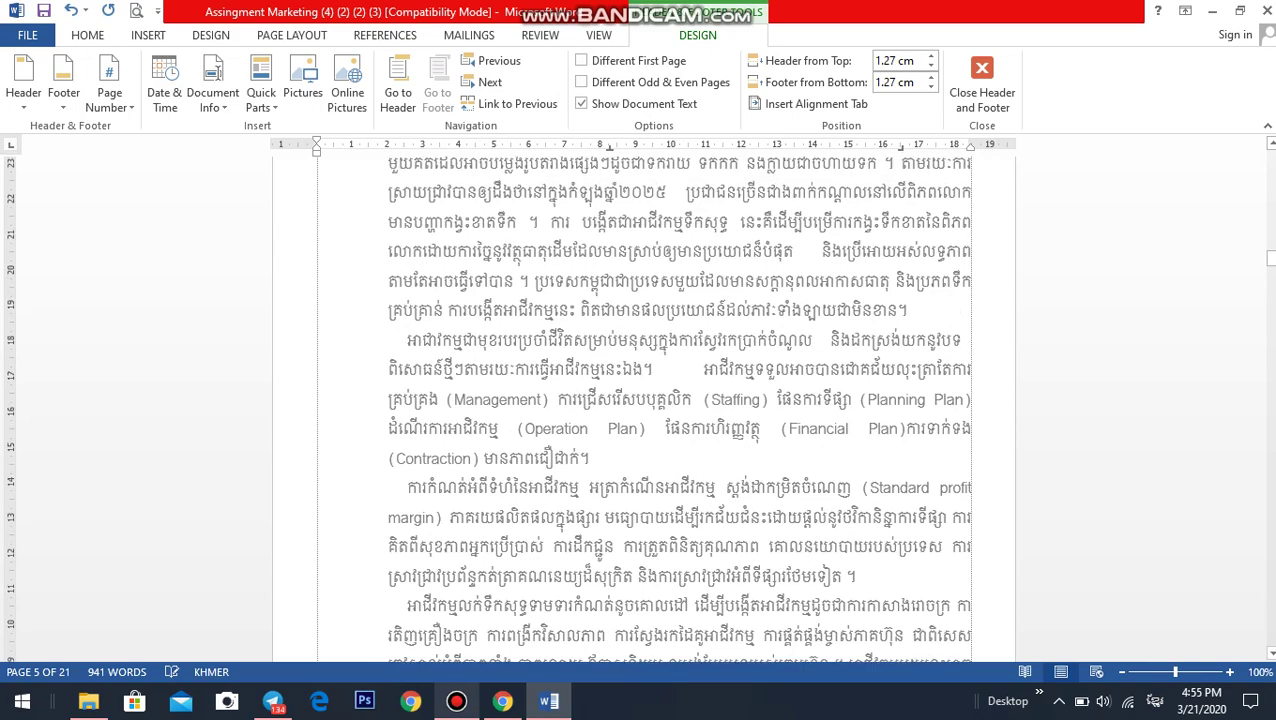
Insert a Blank (Three Columns) header into section 4.
scroll(643, 408, "up", 3)
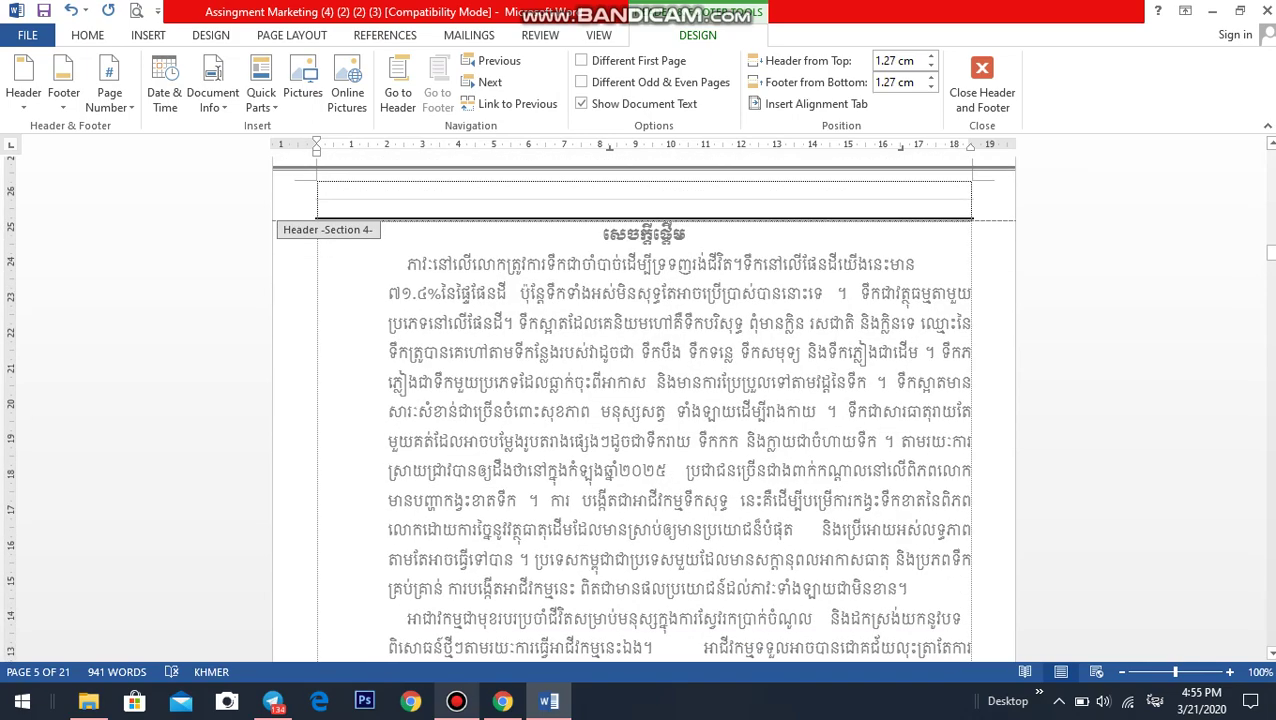
scroll(643, 408, "down", 1)
scroll(643, 408, "down", 4)
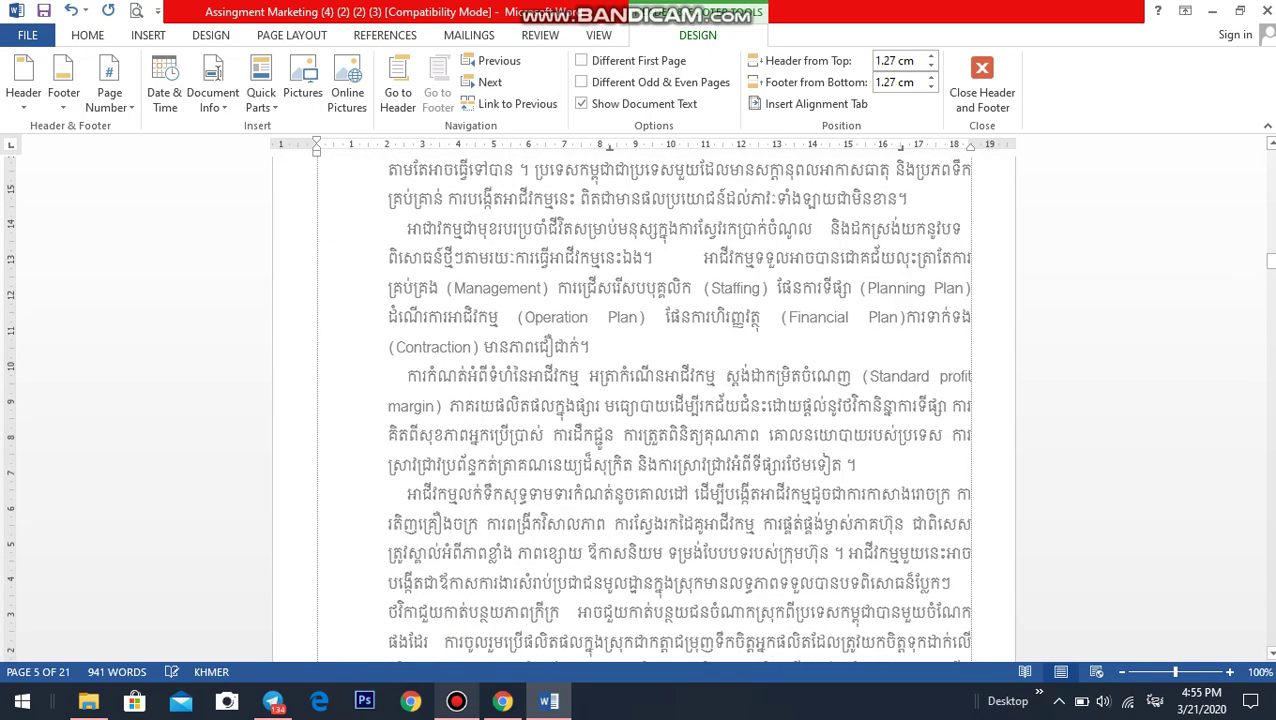
scroll(643, 408, "down", 1)
scroll(643, 408, "down", 1)
scroll(643, 408, "down", 1)
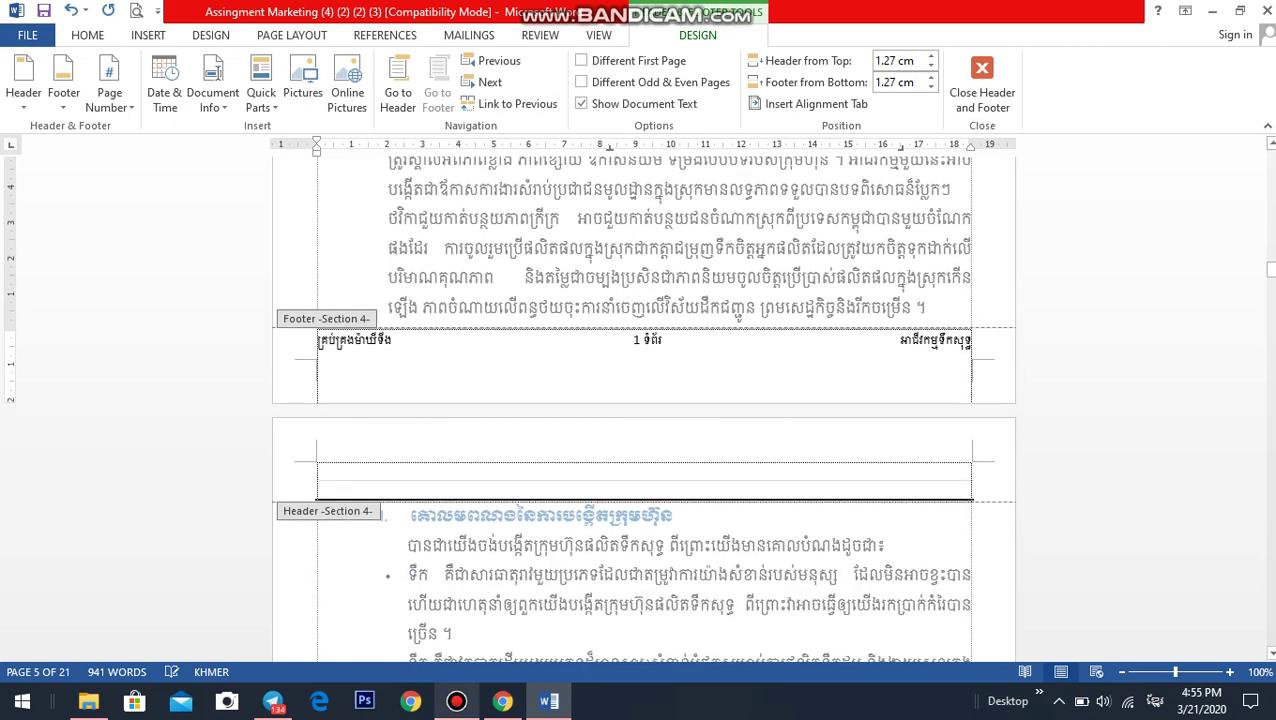
scroll(643, 408, "up", 10)
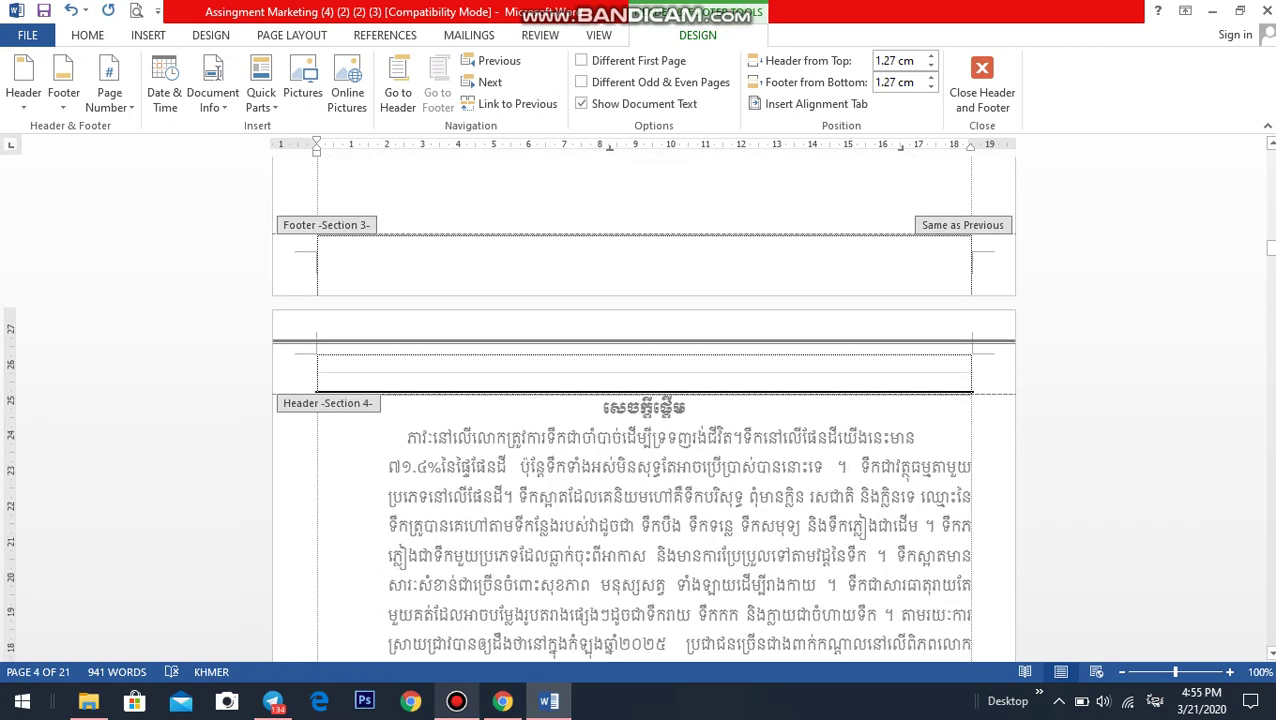
scroll(643, 408, "down", 10)
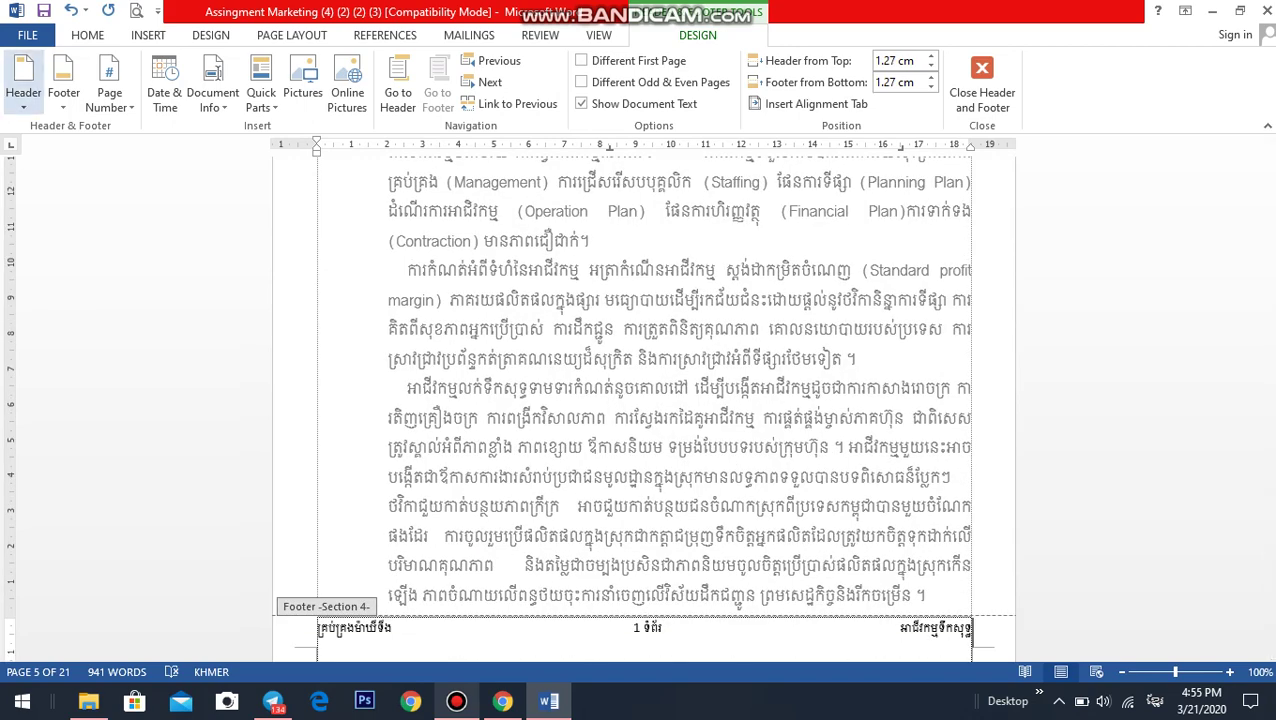
left_click(23, 90)
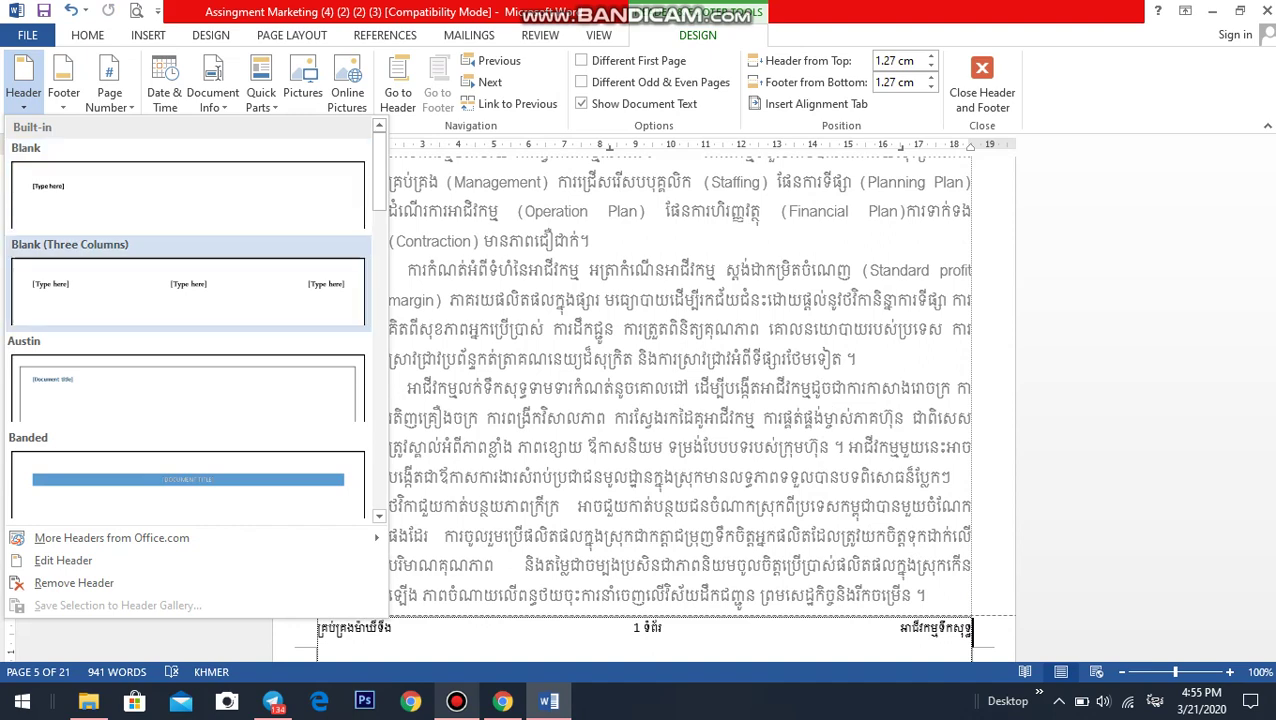
left_click(188, 290)
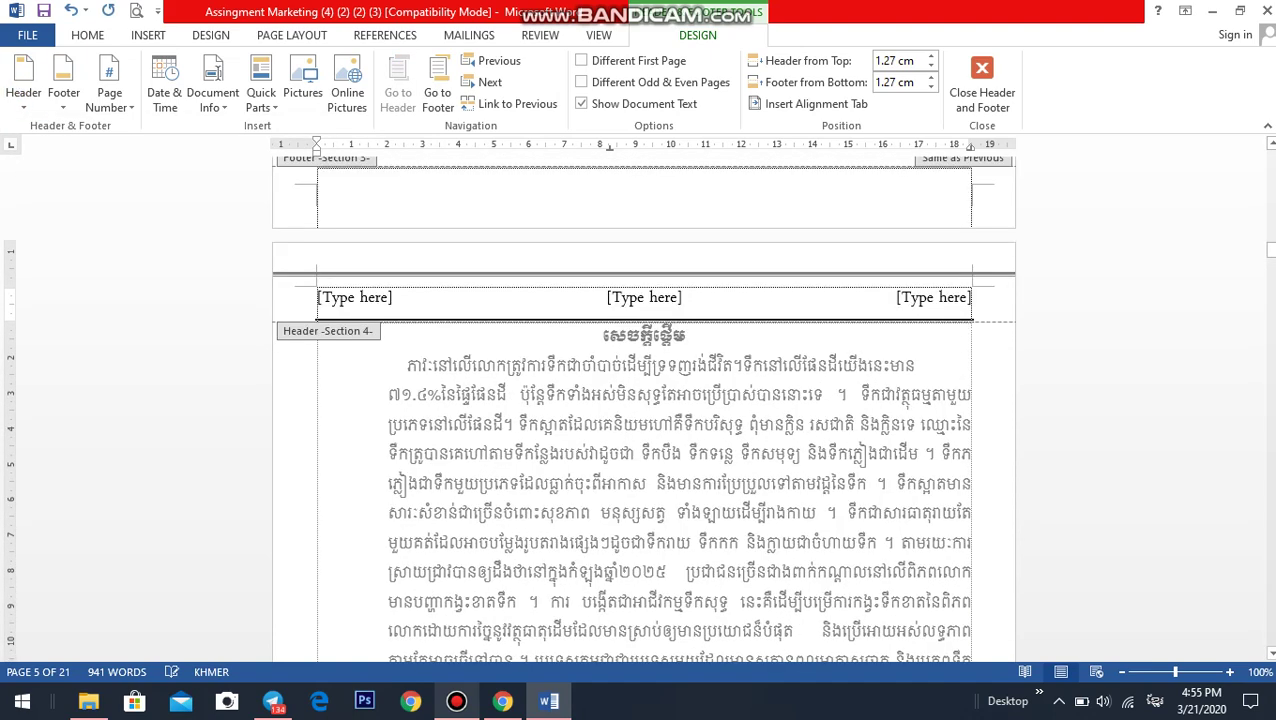
Delete the middle header placeholder and type សាកលវិទ្យាល័យ អាស៊ីអឺរ៉ុប in the left field.
left_click(644, 297)
key("Delete")
left_click(354, 297)
key("Delete")
type("ណ")
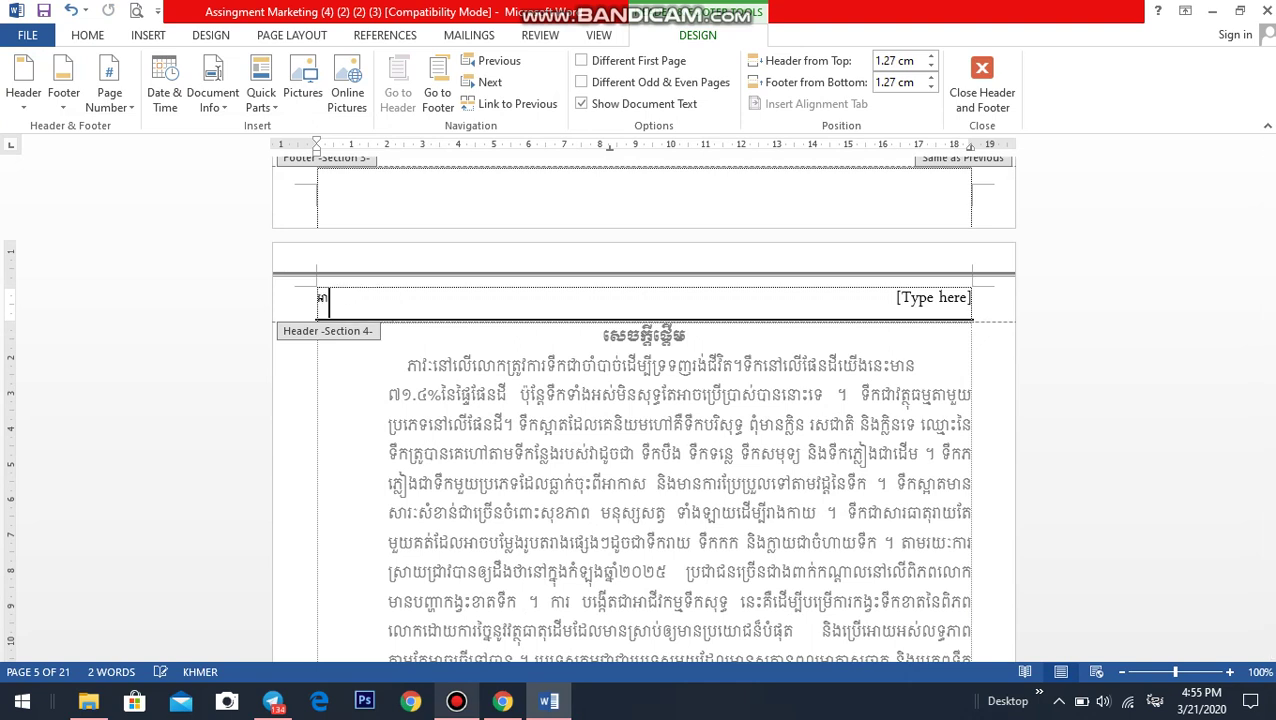
type("ាកល")
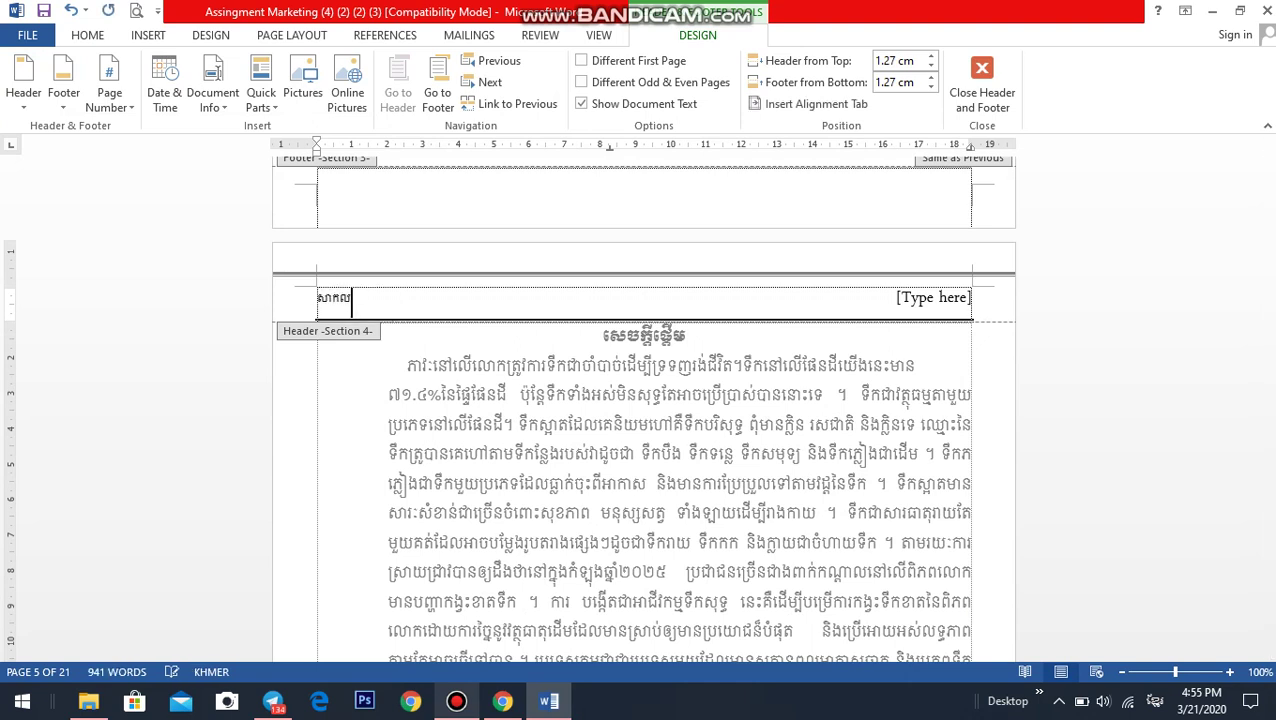
type("វិទ្យាល")
type("័យ")
type(" អាសី")
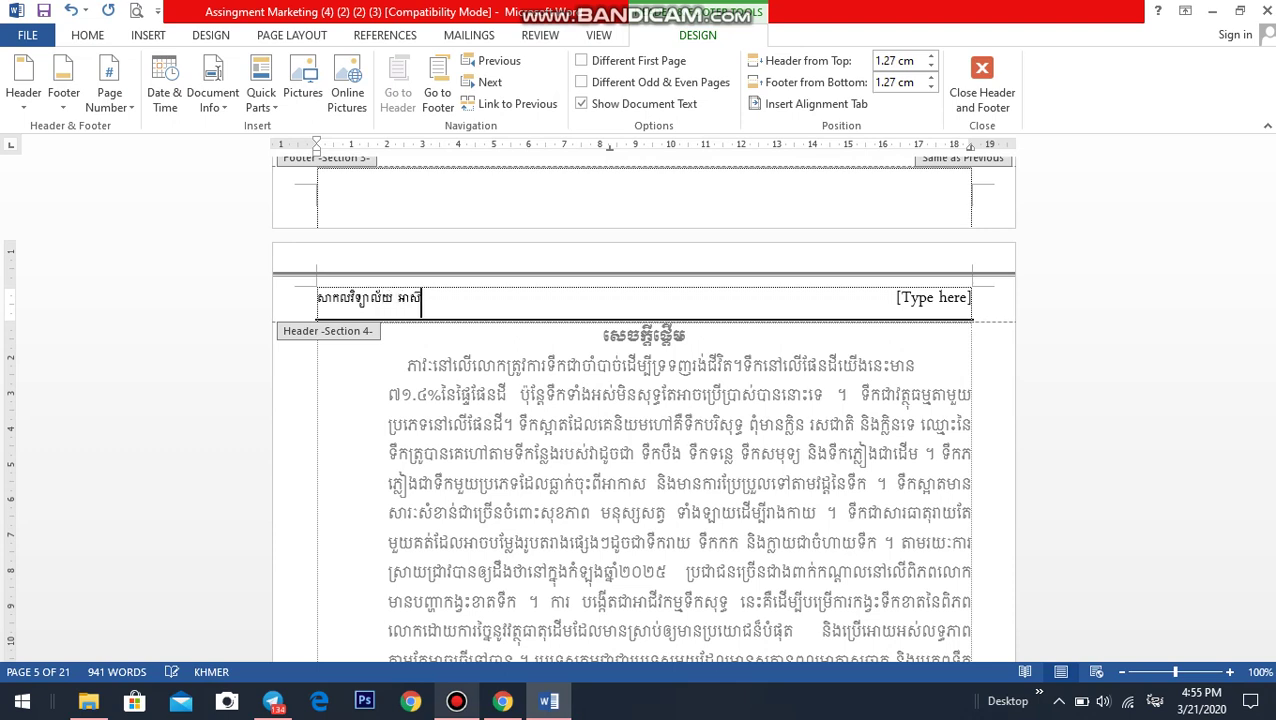
type("ង")
key("BackSpace")
type("អ")
type("៊ែ")
key("BackSpace")
type("ី")
type("រ៉ុប")
left_click(933, 297)
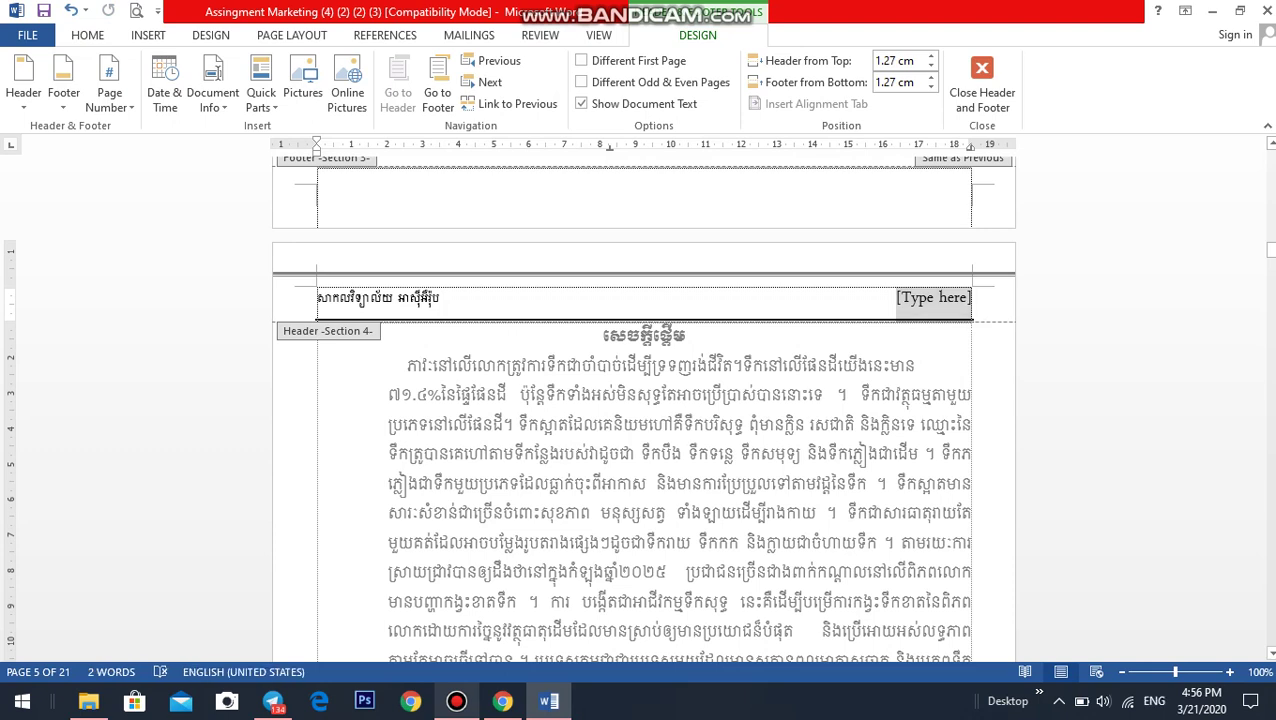
Type 'Asia Euro university' in the header's right field, correcting the typos.
type("ស")
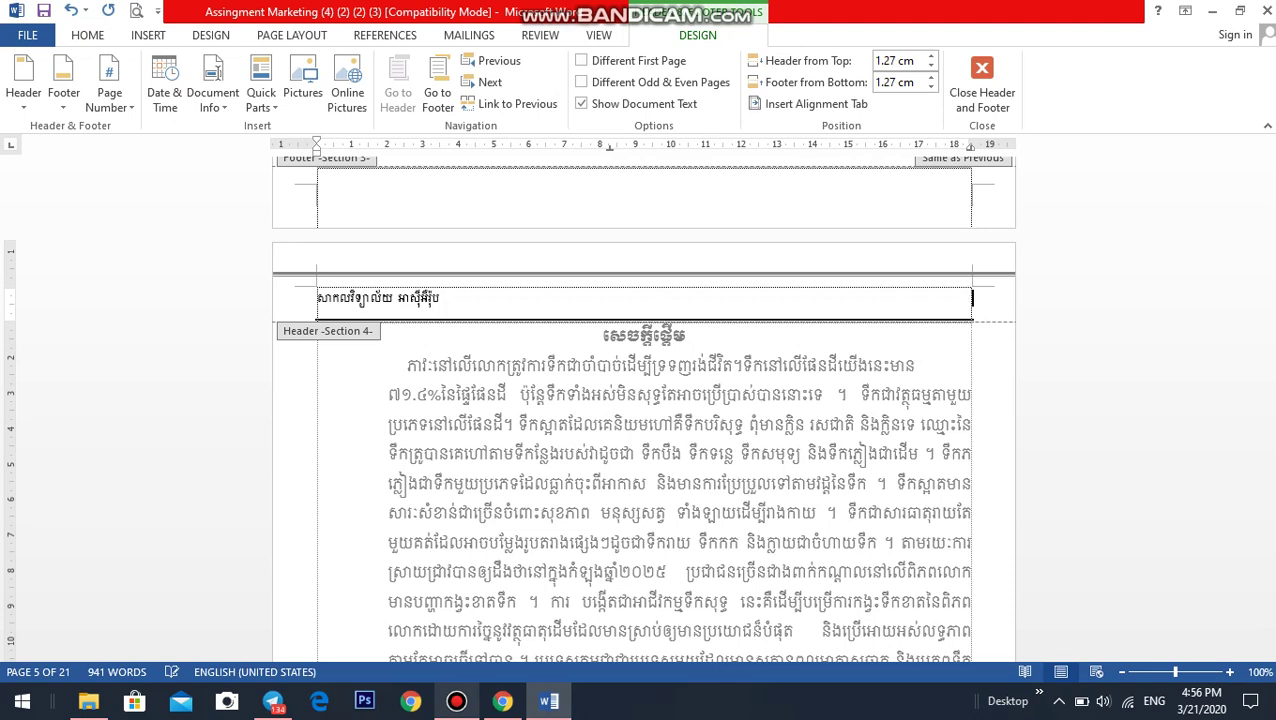
type("A")
type("sia")
type(" Ru")
type("s")
key("BackSpace")
key("BackSpace")
key("BackSpace")
type("Euro ")
type("univrs")
type("ity")
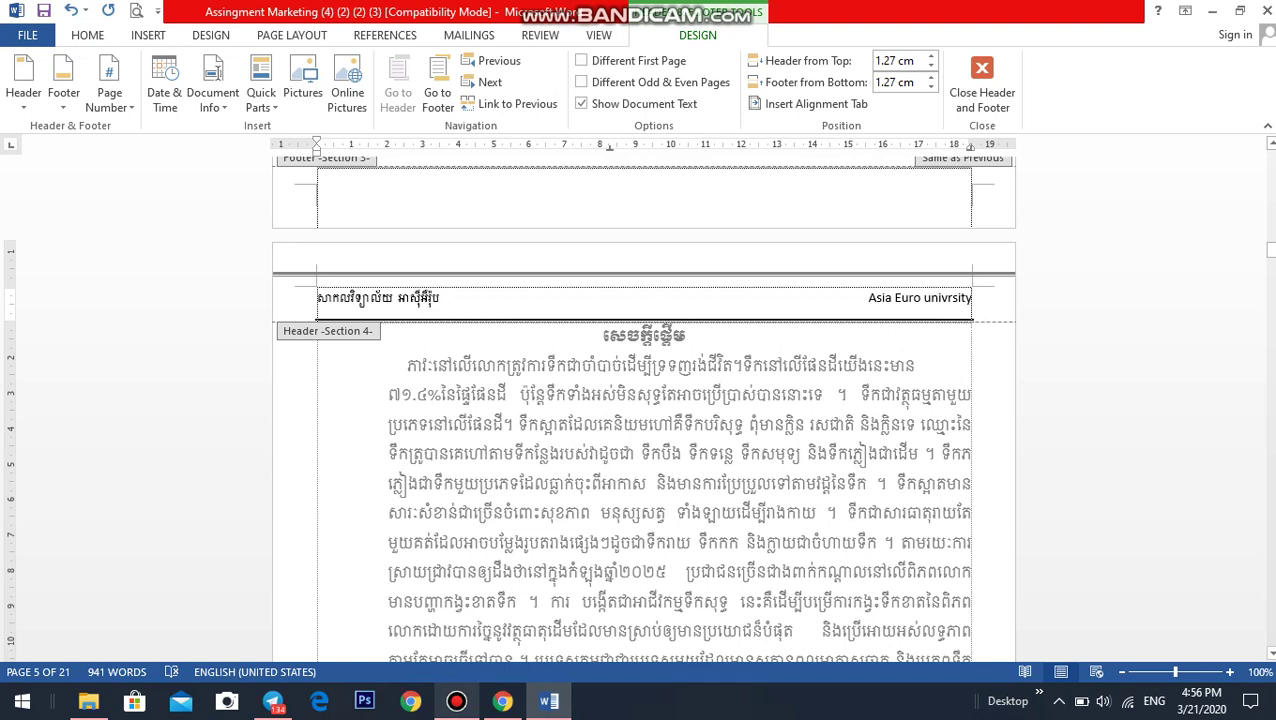
left_click(951, 297)
key("BackSpace")
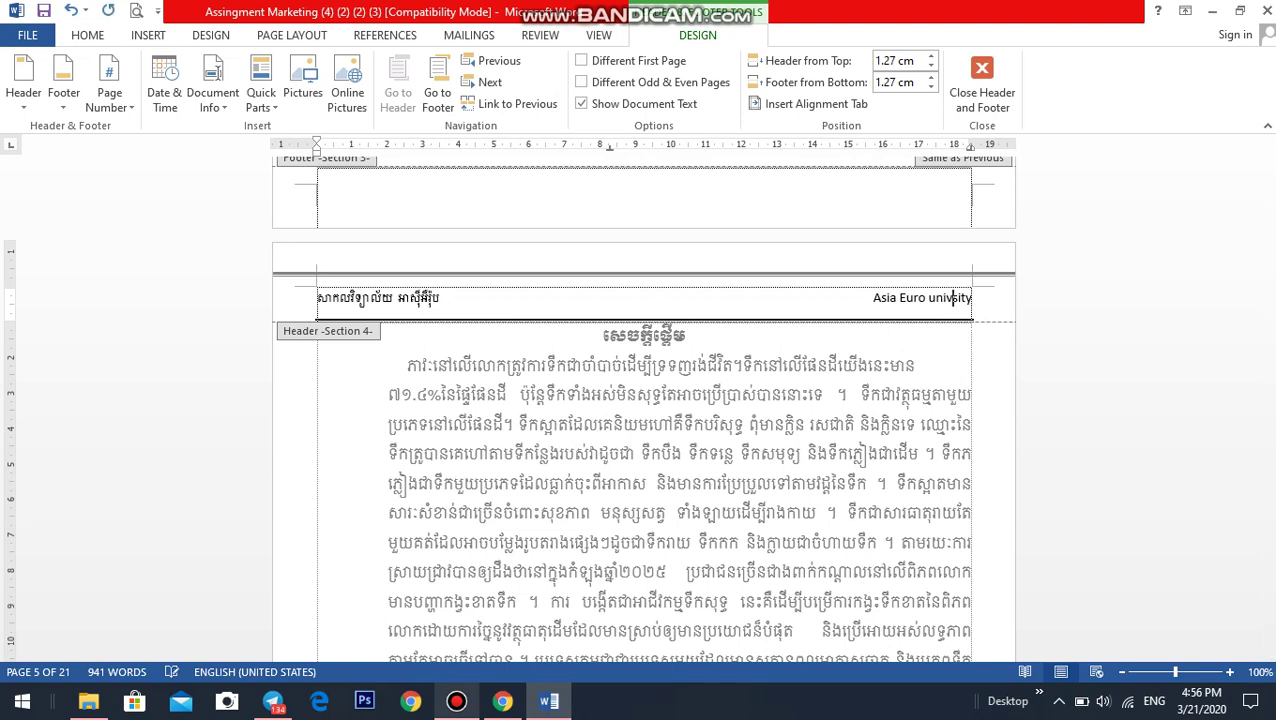
type("er")
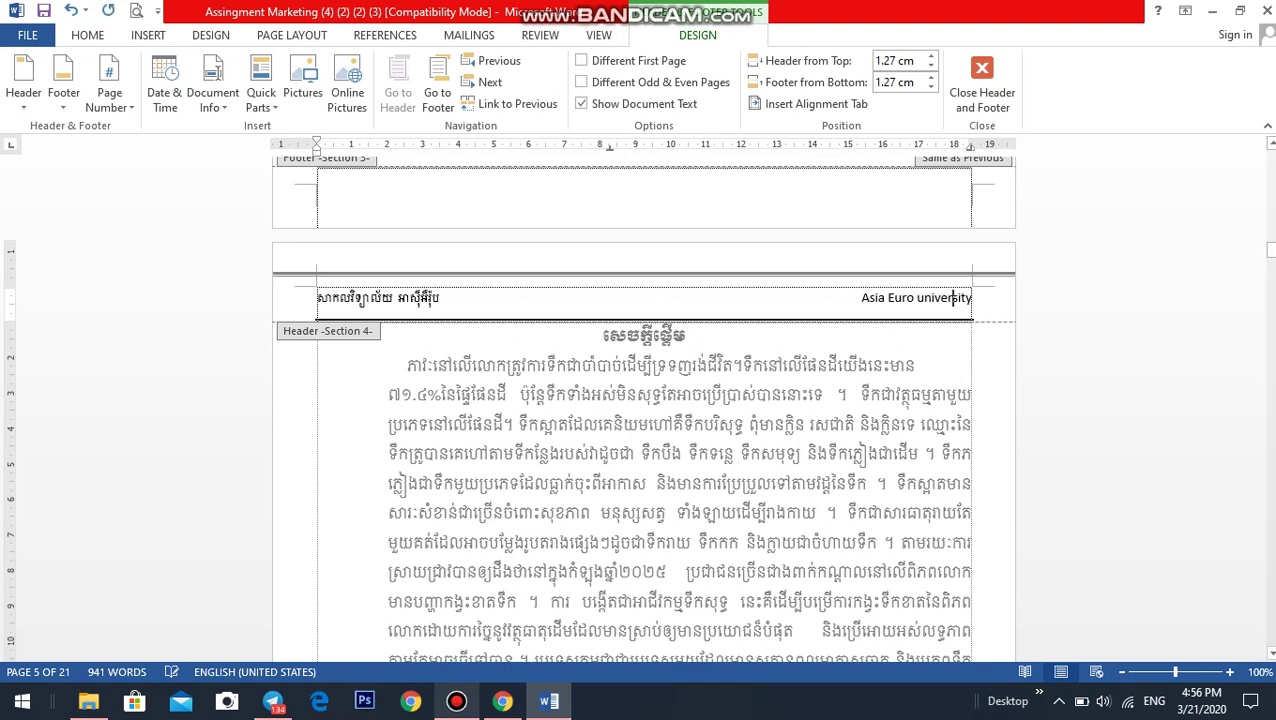
Select the Khmer university name with Home formatting shown, then zoom to 70% and return to the footer.
left_click_drag(440, 297, 317, 297)
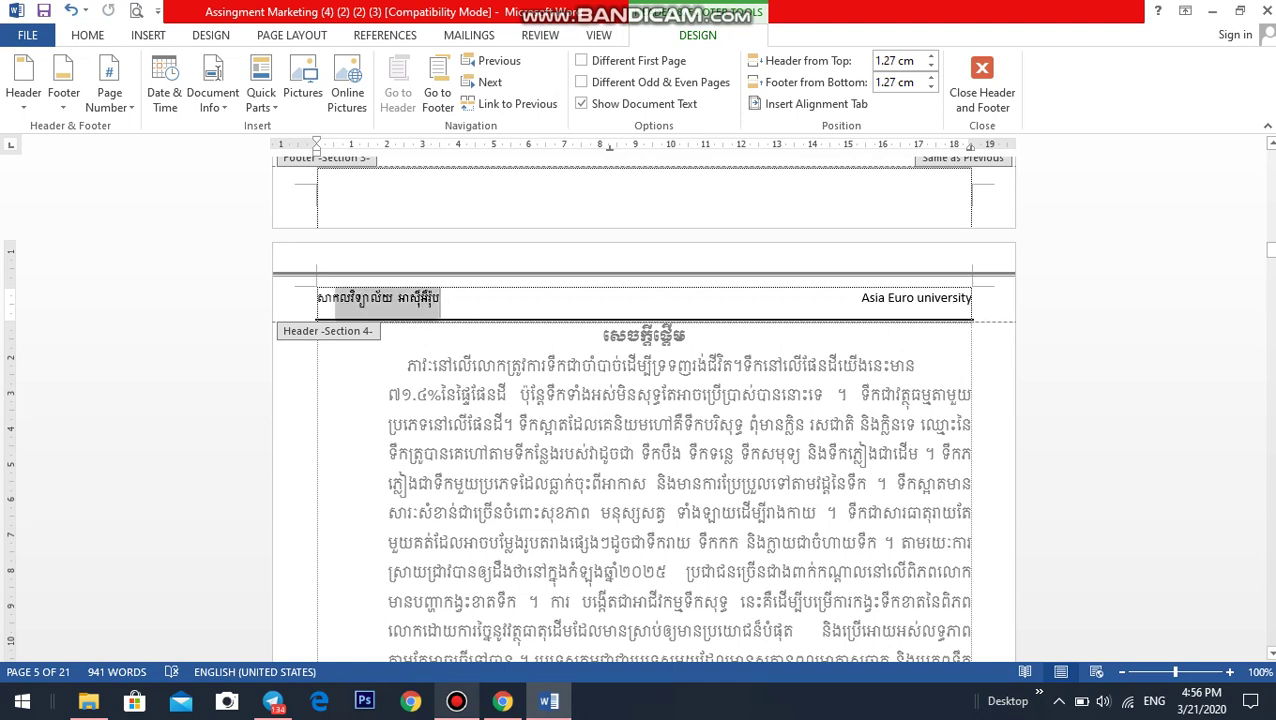
left_click(87, 35)
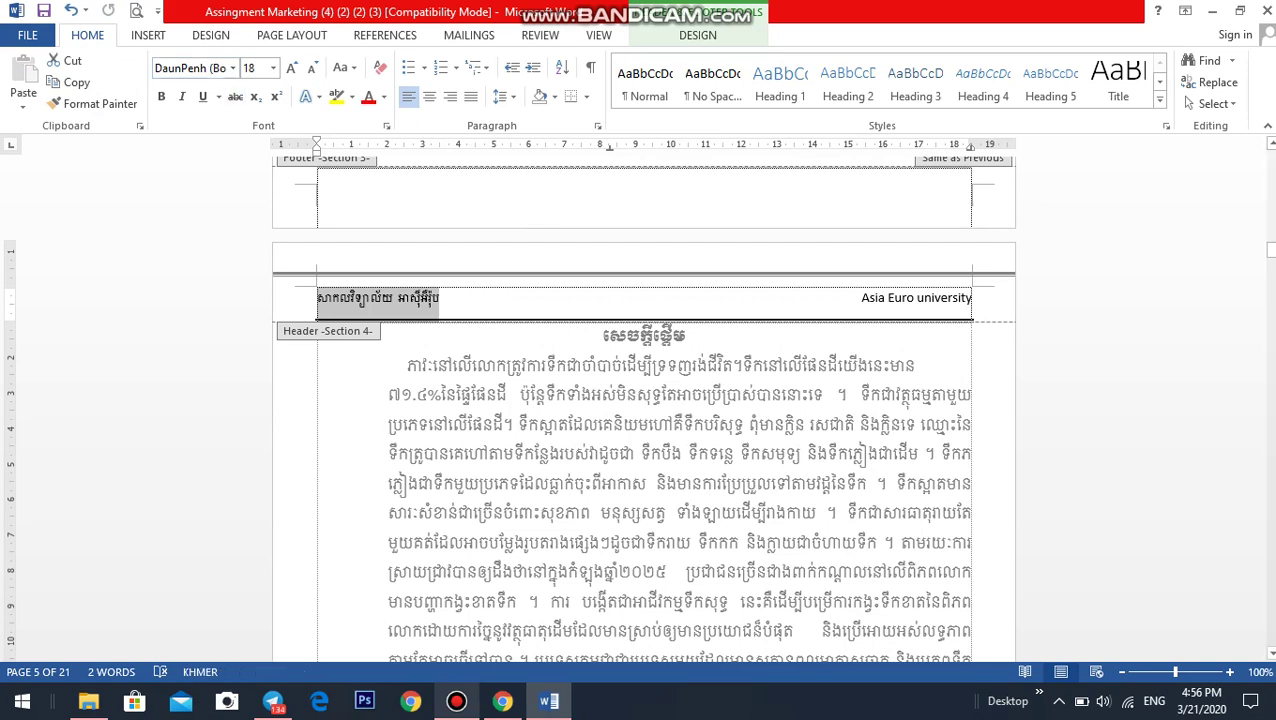
scroll(678, 408, "down", 10)
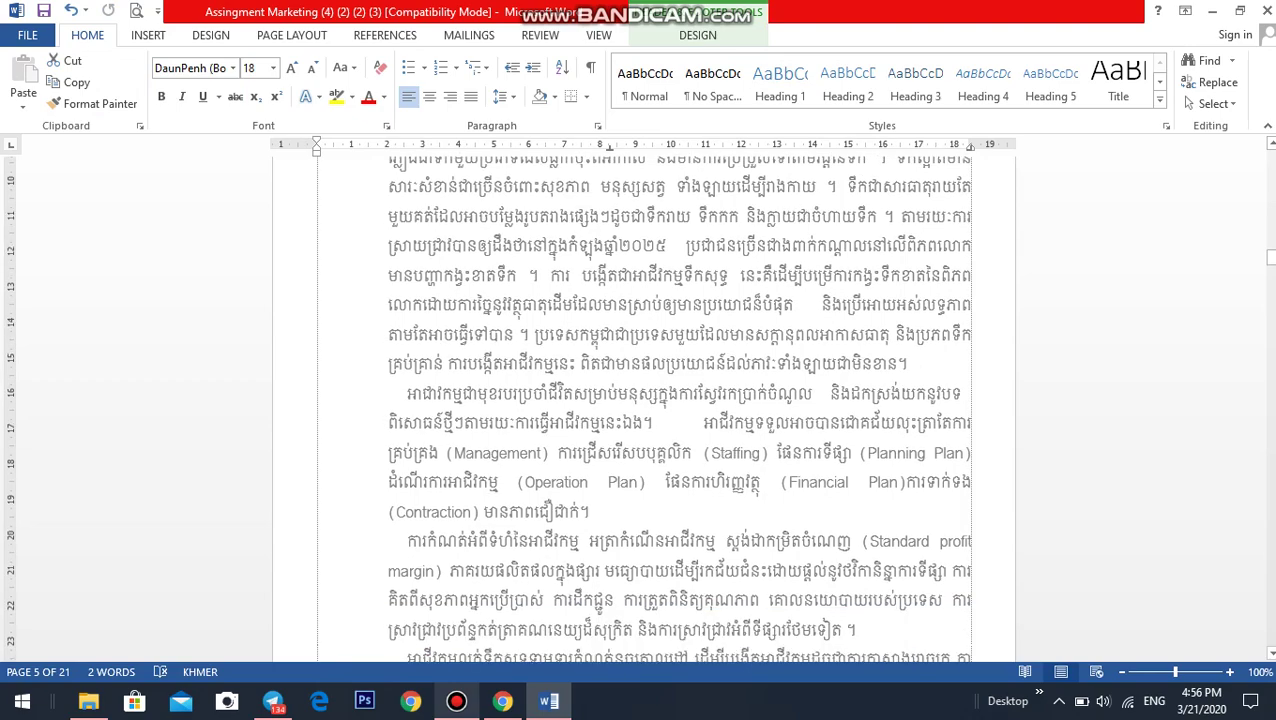
scroll(643, 408, "down", 1, "ctrl")
scroll(643, 408, "down", 1, "ctrl")
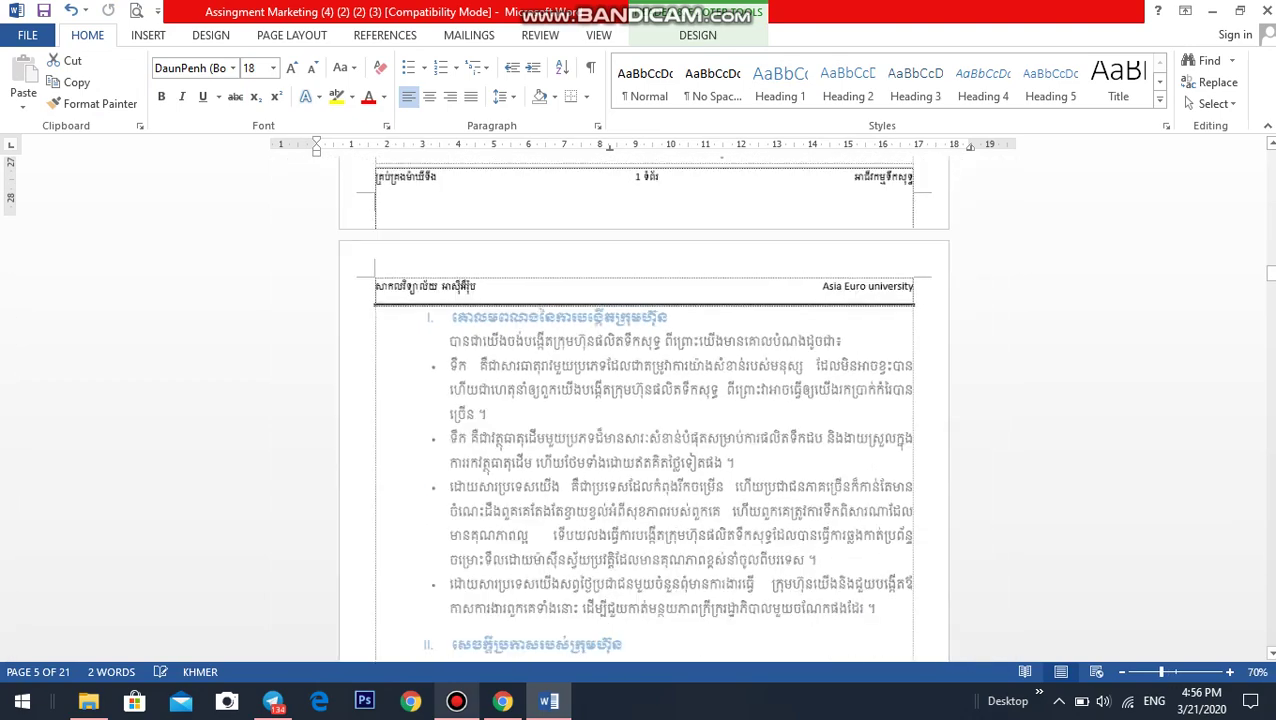
scroll(643, 408, "down", 1, "ctrl")
scroll(643, 408, "up", 1)
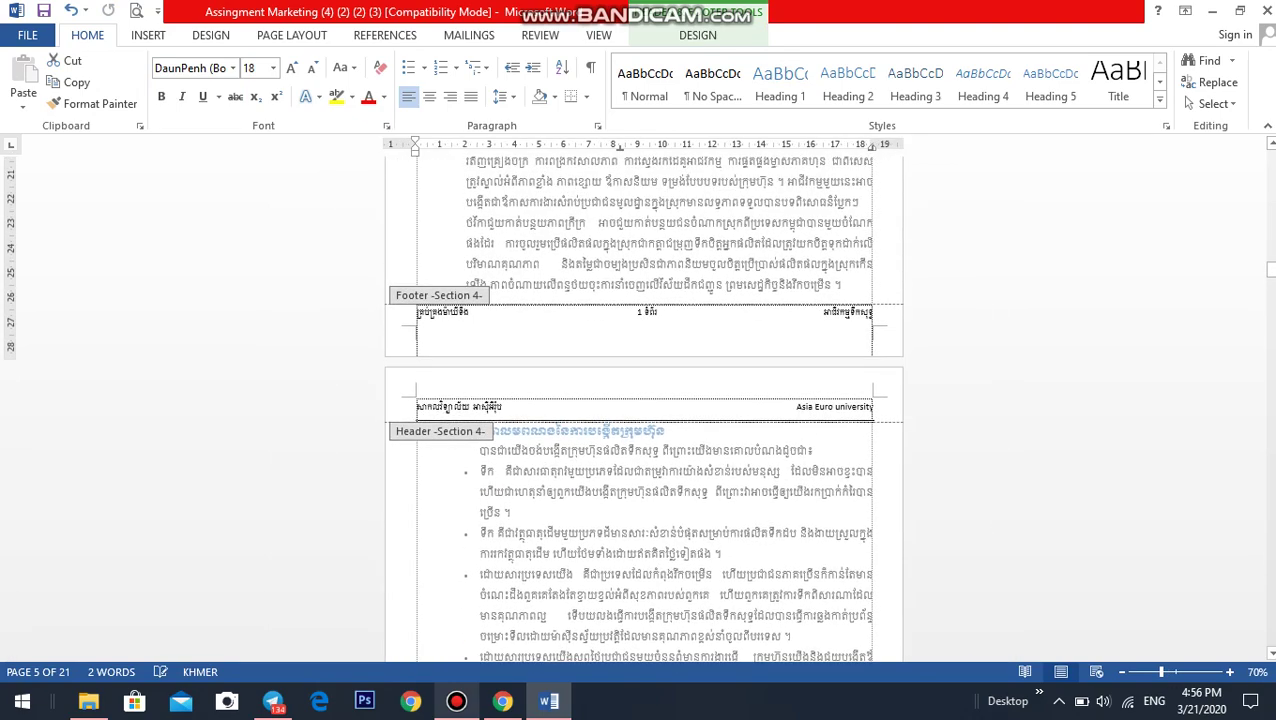
left_click(633, 314)
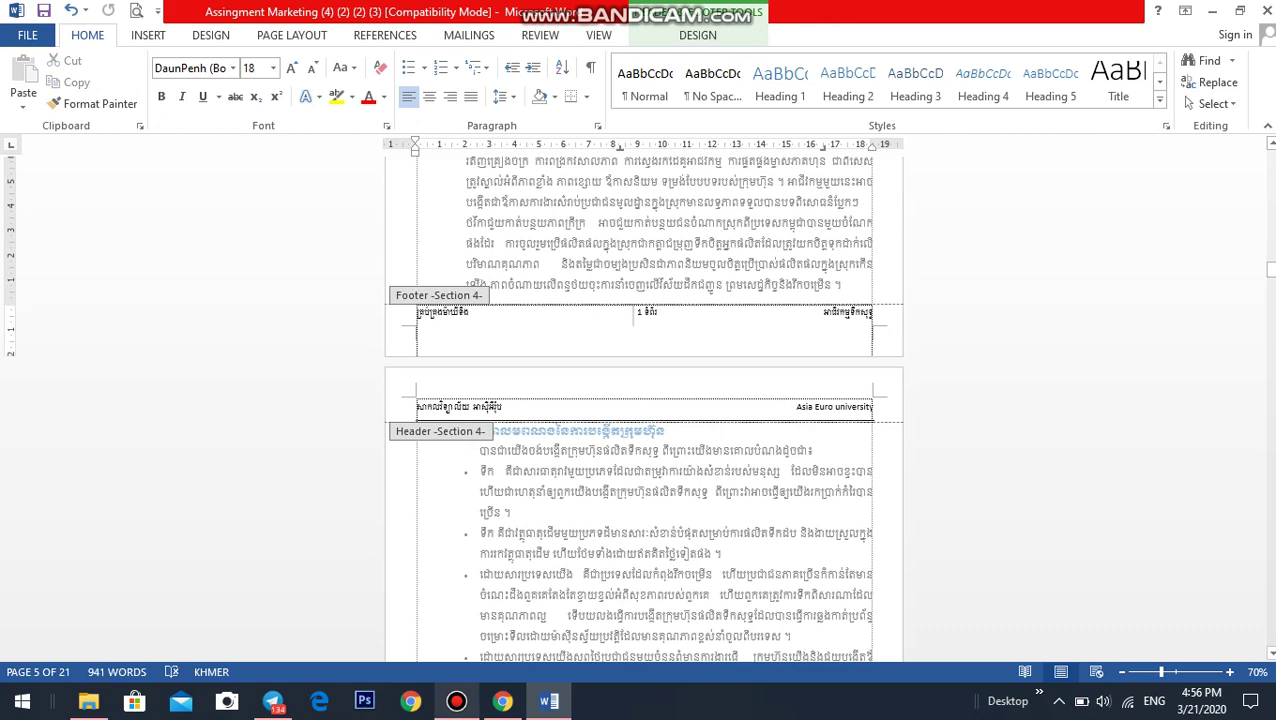